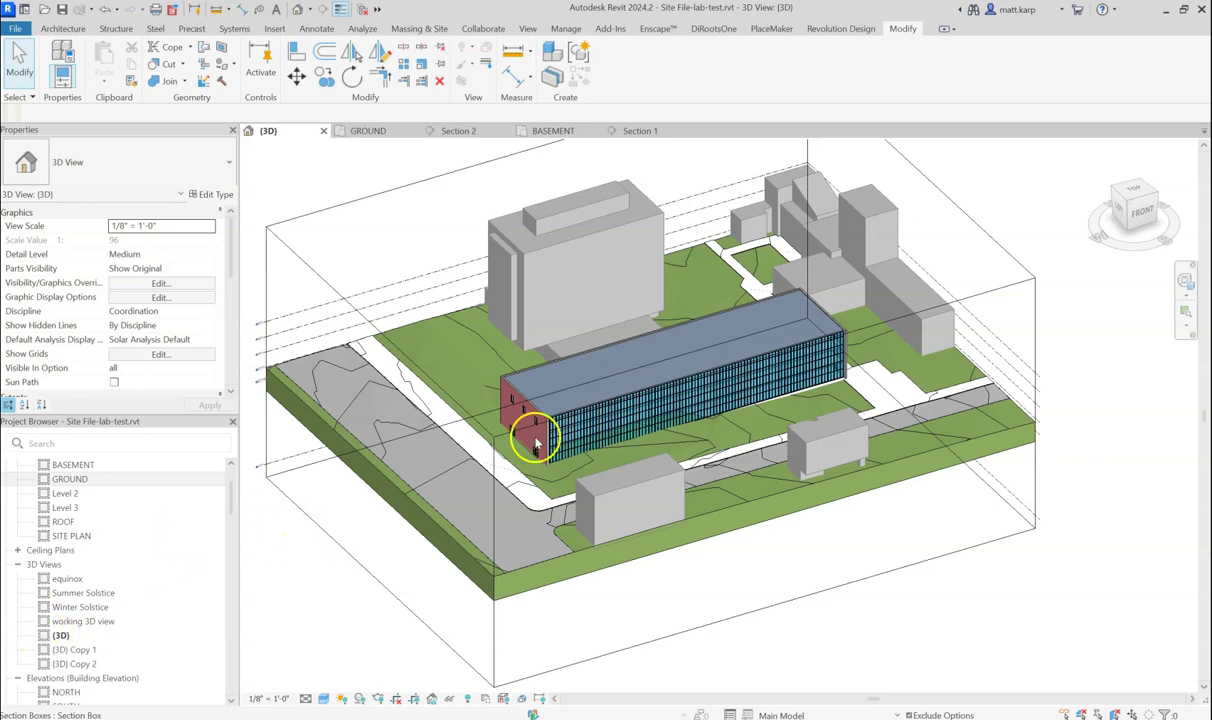
Orbit the model, select the section box and drag its face inward to crop through the building
{"action": "scroll", "coordinate": [592, 437], "scroll_direction": "up", "scroll_amount": 2}
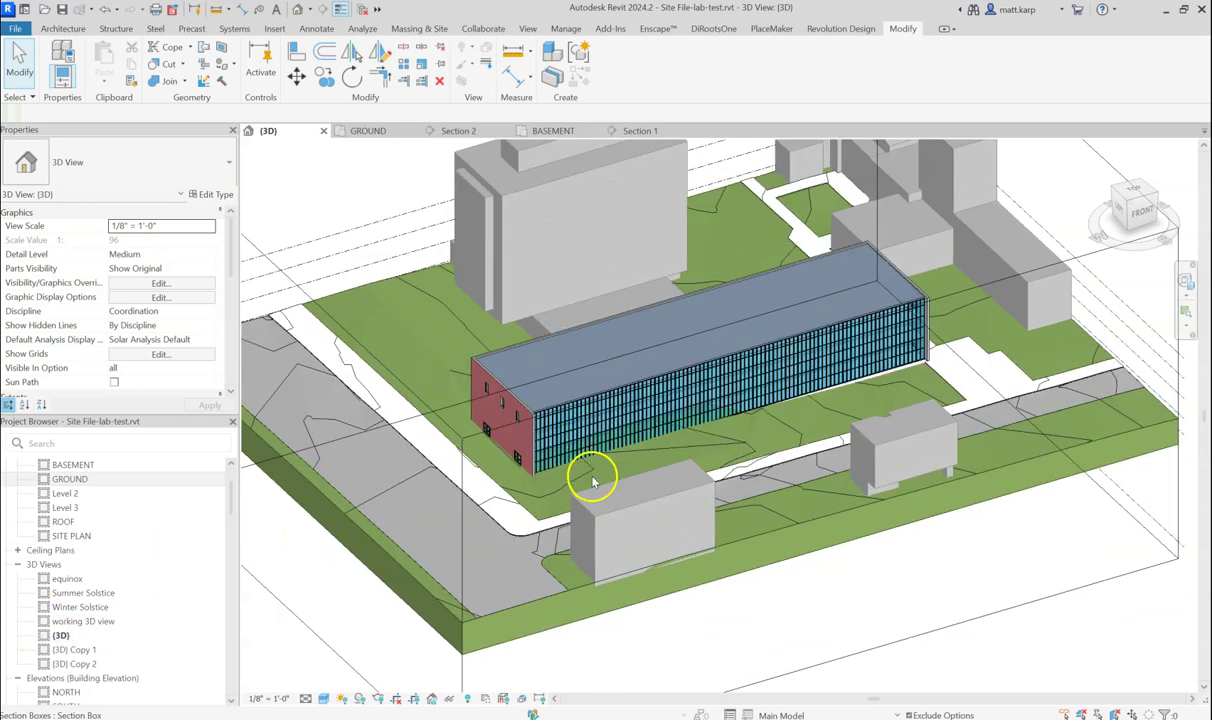
{"action": "scroll", "coordinate": [606, 455], "scroll_direction": "down", "scroll_amount": 3}
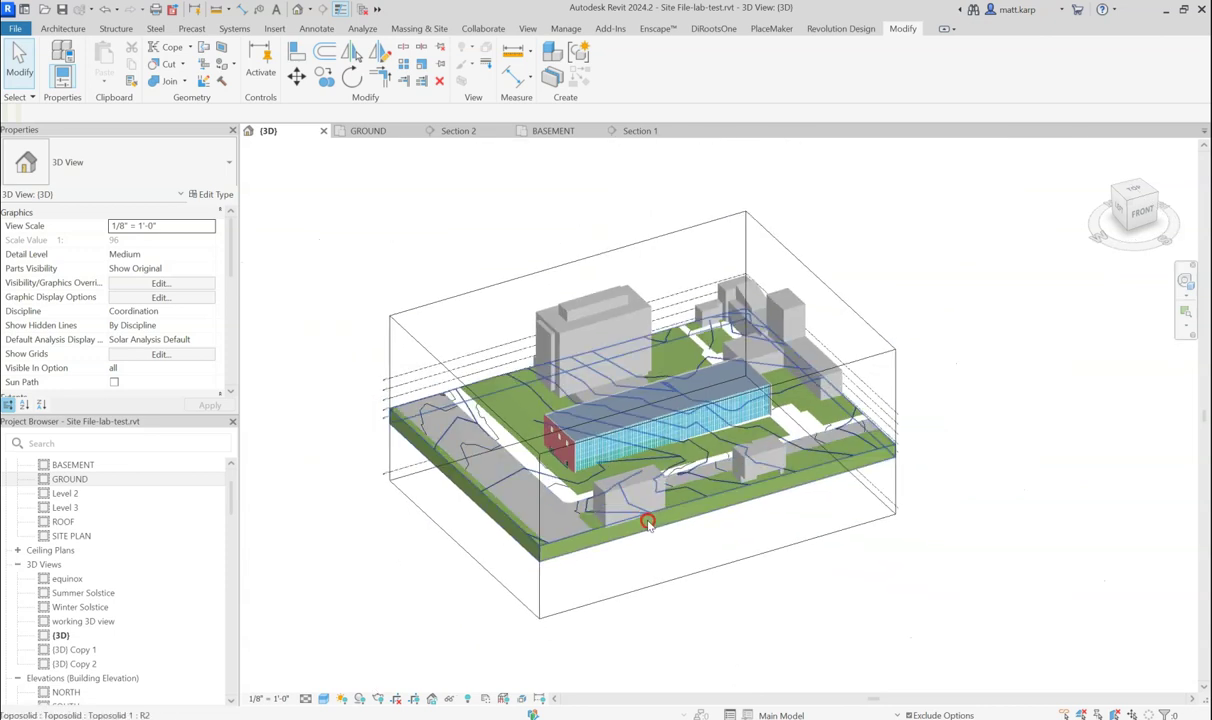
{"action": "middle_click_drag", "start_coordinate": [606, 455], "coordinate": [666, 452], "text": "shift"}
{"action": "scroll", "coordinate": [616, 407], "scroll_direction": "up", "scroll_amount": 3}
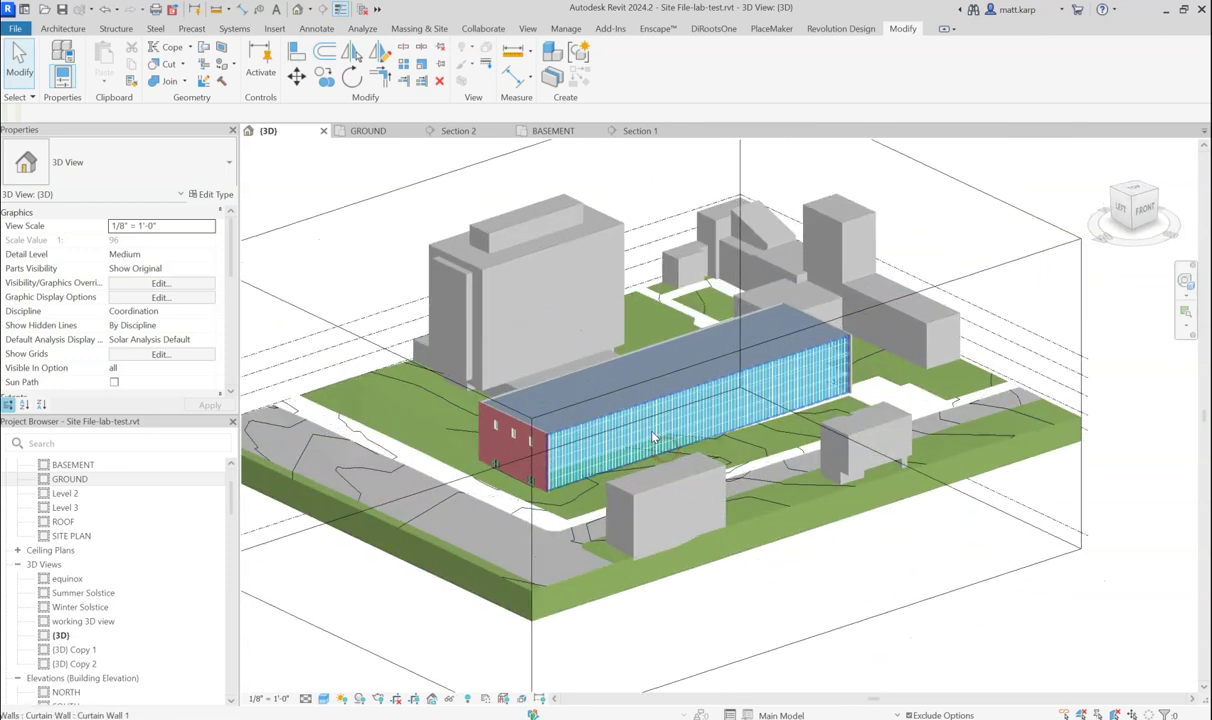
{"action": "left_click", "coordinate": [834, 620]}
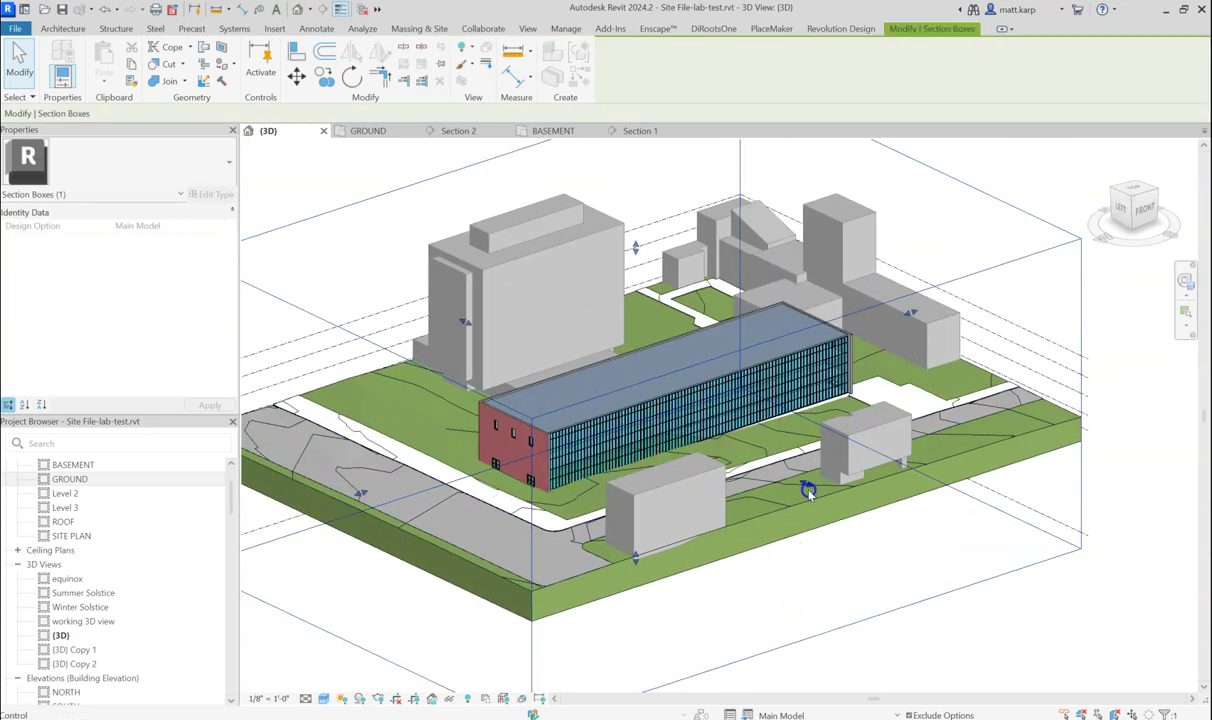
{"action": "left_click_drag", "start_coordinate": [805, 487], "coordinate": [693, 466]}
{"action": "middle_click_drag", "start_coordinate": [709, 490], "coordinate": [720, 449], "text": "shift"}
Zoom and pan to inspect the exposed floor slabs and basement
{"action": "scroll", "coordinate": [636, 441], "scroll_direction": "up", "scroll_amount": 5}
{"action": "left_click", "coordinate": [638, 441]}
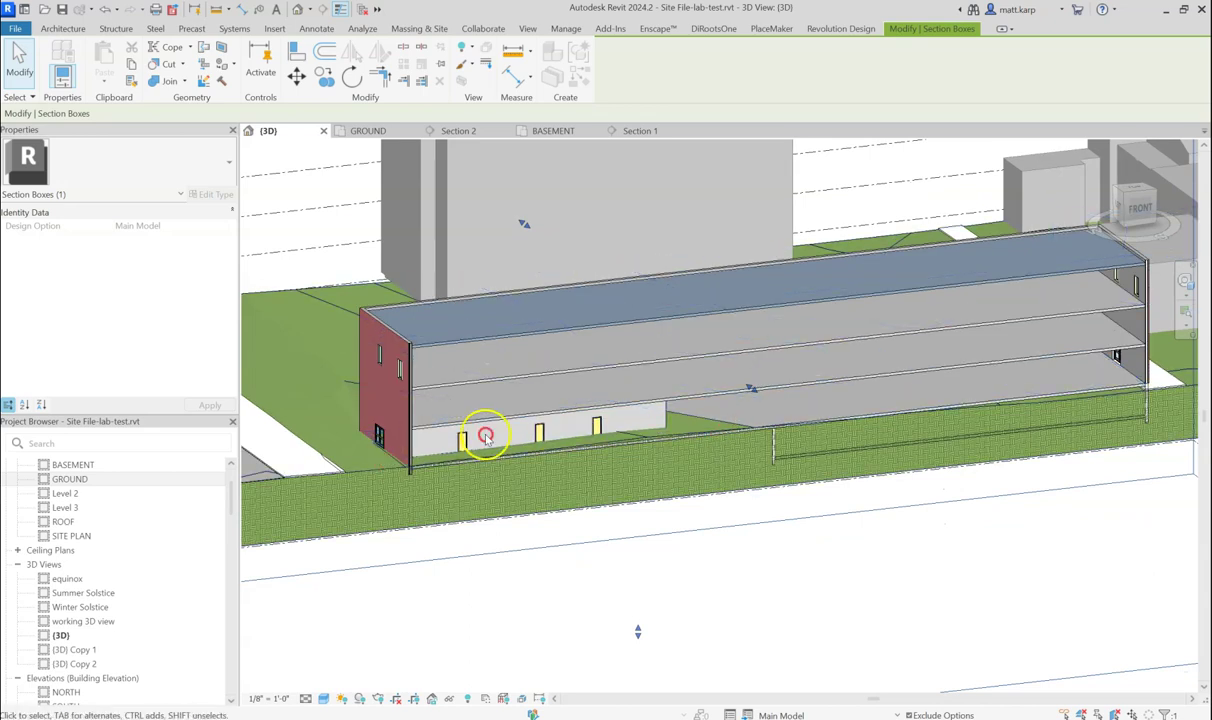
{"action": "middle_click_drag", "start_coordinate": [997, 410], "coordinate": [780, 515]}
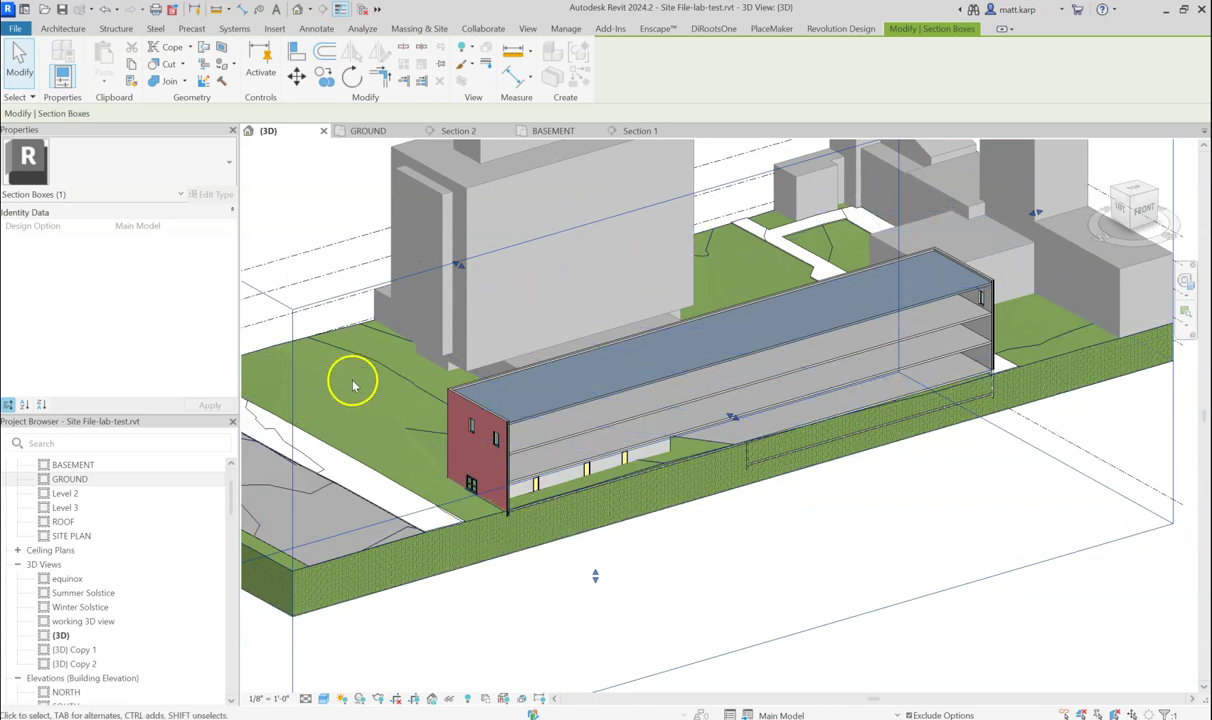
{"action": "scroll", "coordinate": [452, 495], "scroll_direction": "down", "scroll_amount": 4}
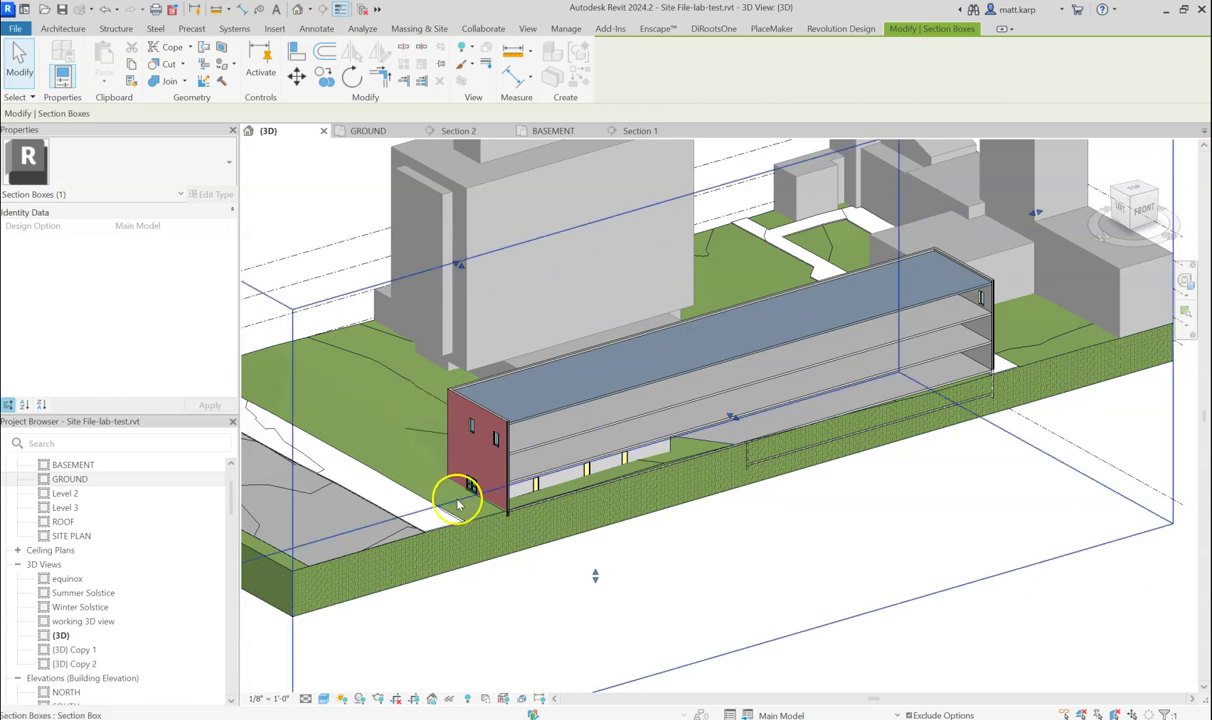
Select the toposolid, switch to the Massing & Site tab, then deselect it
{"action": "left_click", "coordinate": [388, 572]}
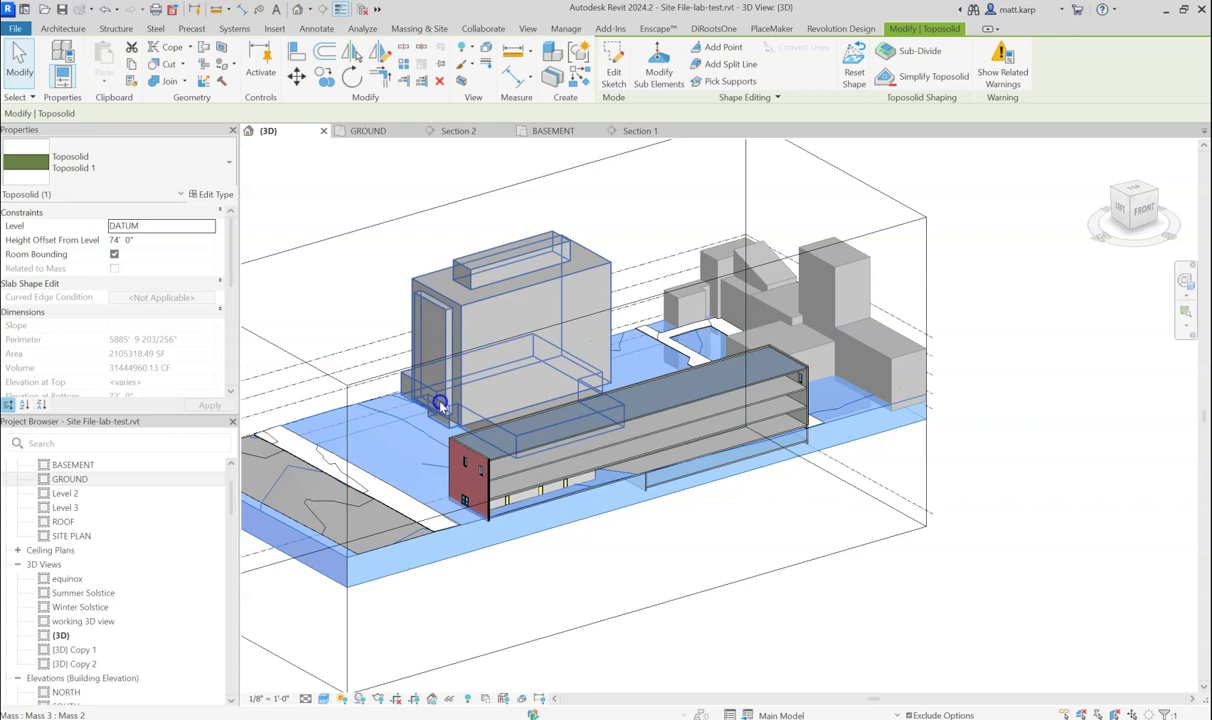
{"action": "left_click", "coordinate": [416, 29]}
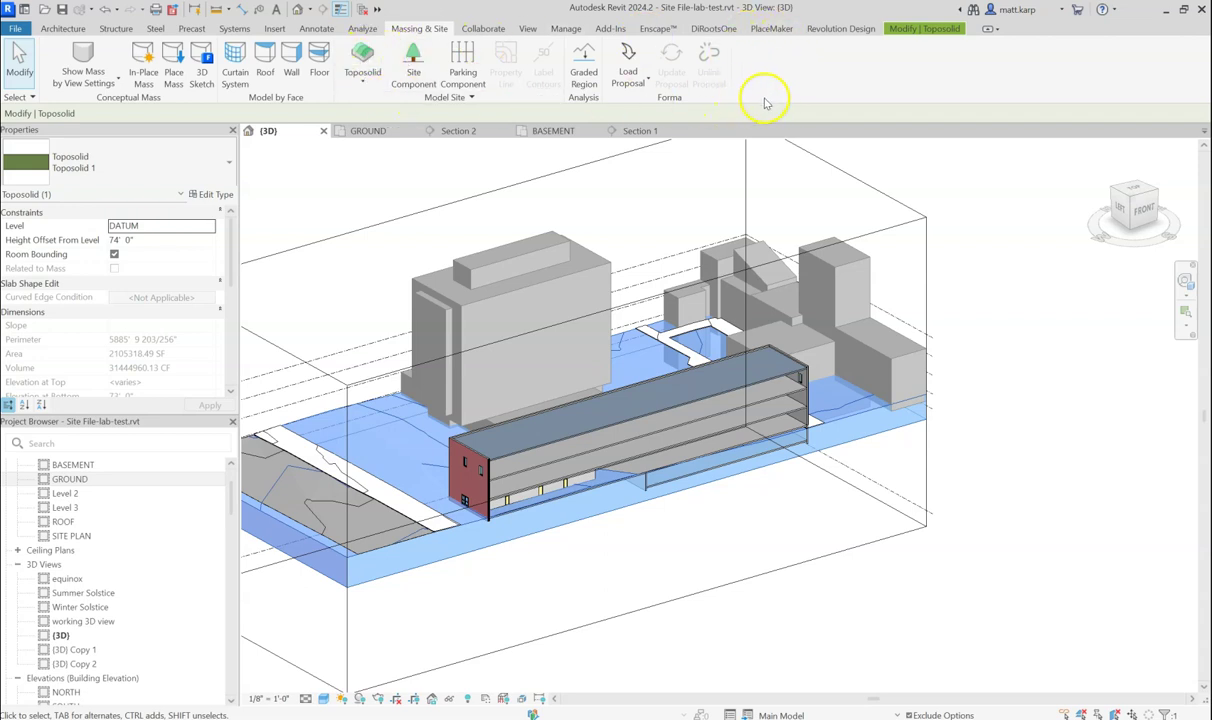
{"action": "left_click", "coordinate": [779, 514]}
Pan and orbit to recentre the sectioned building and view it from a flatter angle
{"action": "scroll", "coordinate": [752, 479], "scroll_direction": "up", "scroll_amount": 5}
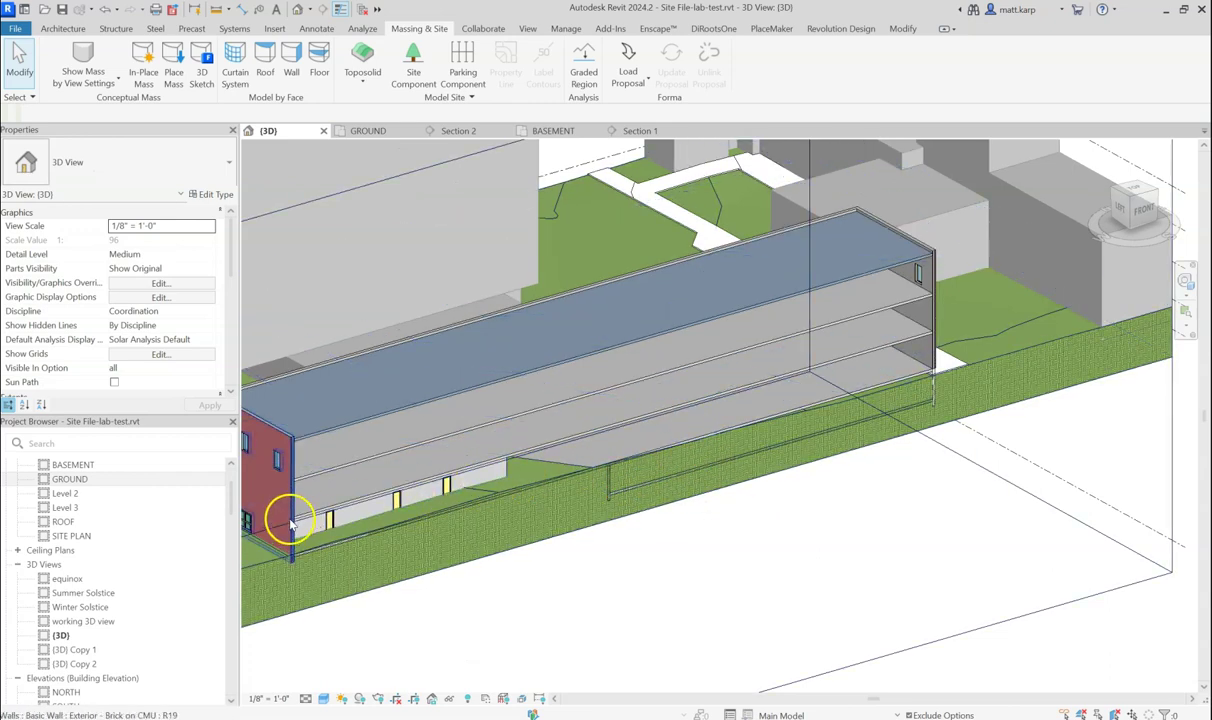
{"action": "middle_click_drag", "start_coordinate": [480, 369], "coordinate": [668, 376]}
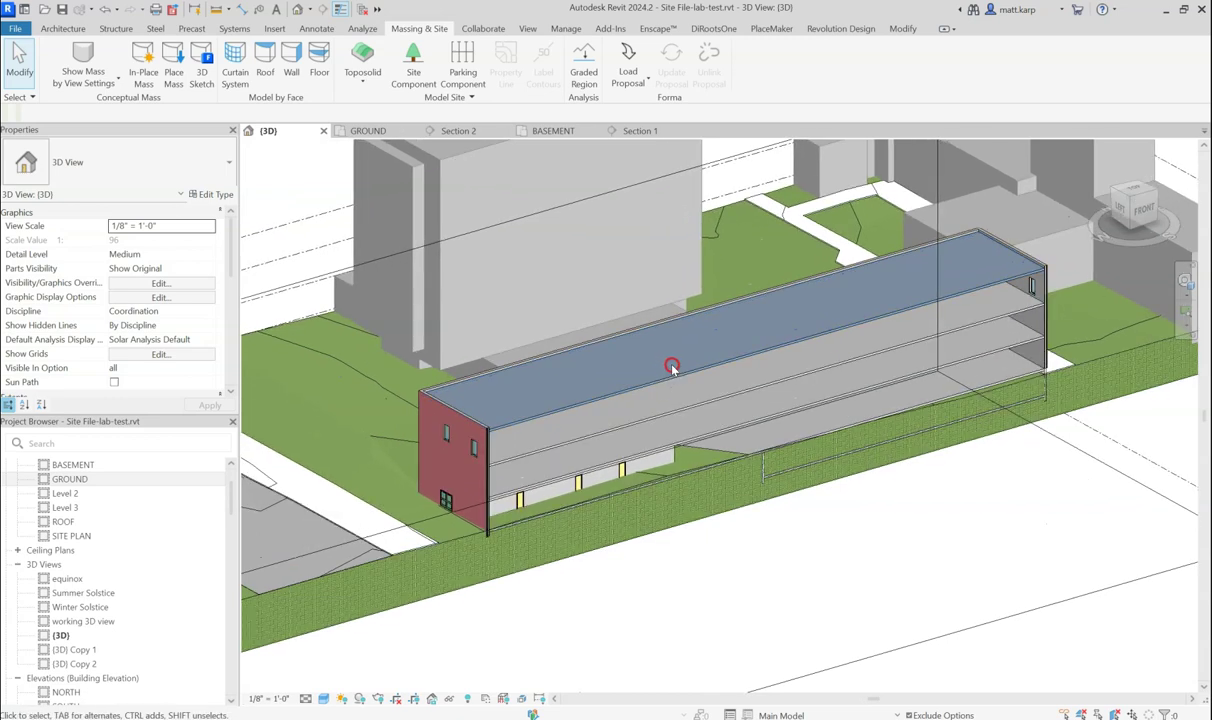
{"action": "middle_click_drag", "start_coordinate": [746, 481], "coordinate": [760, 544], "text": "shift"}
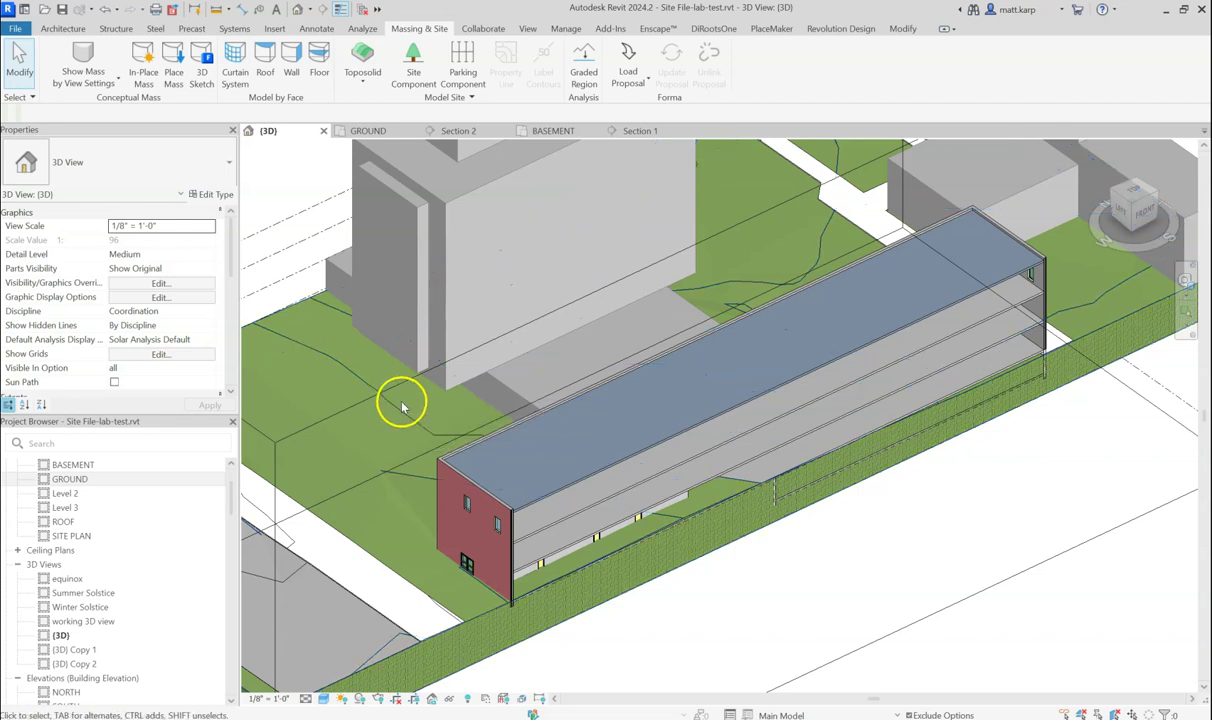
{"action": "middle_click_drag", "start_coordinate": [402, 407], "coordinate": [379, 360]}
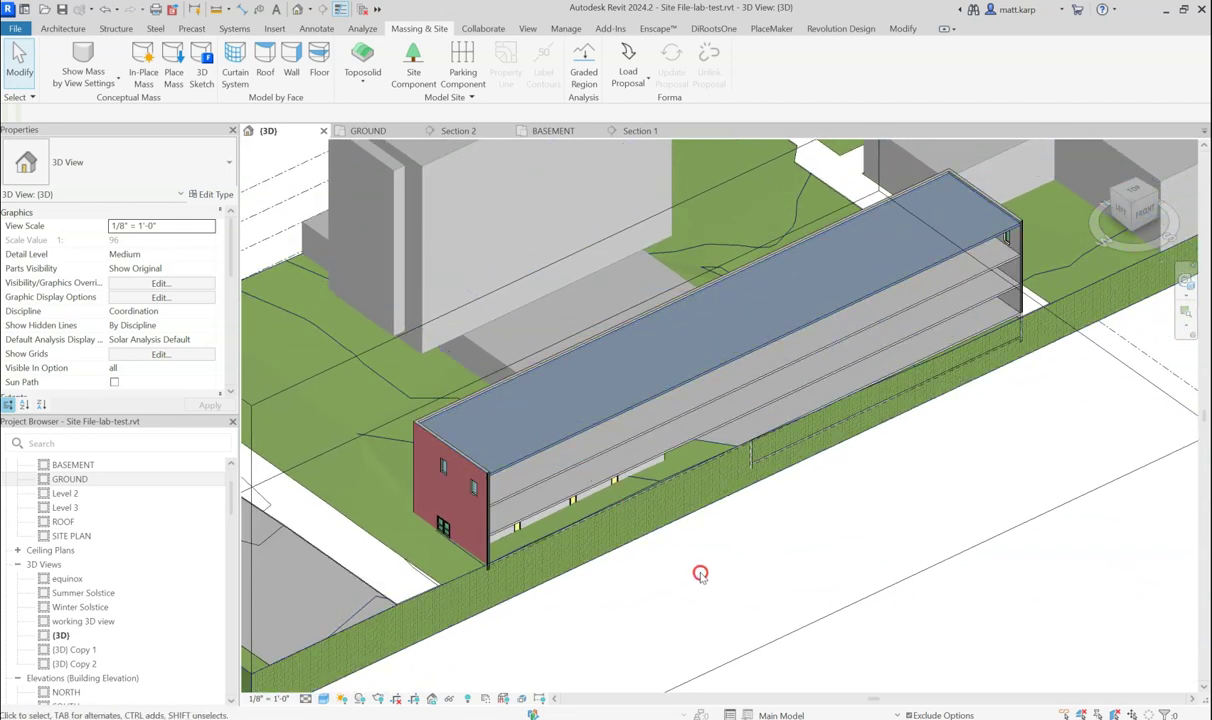
{"action": "middle_click_drag", "start_coordinate": [700, 574], "coordinate": [644, 479], "text": "shift"}
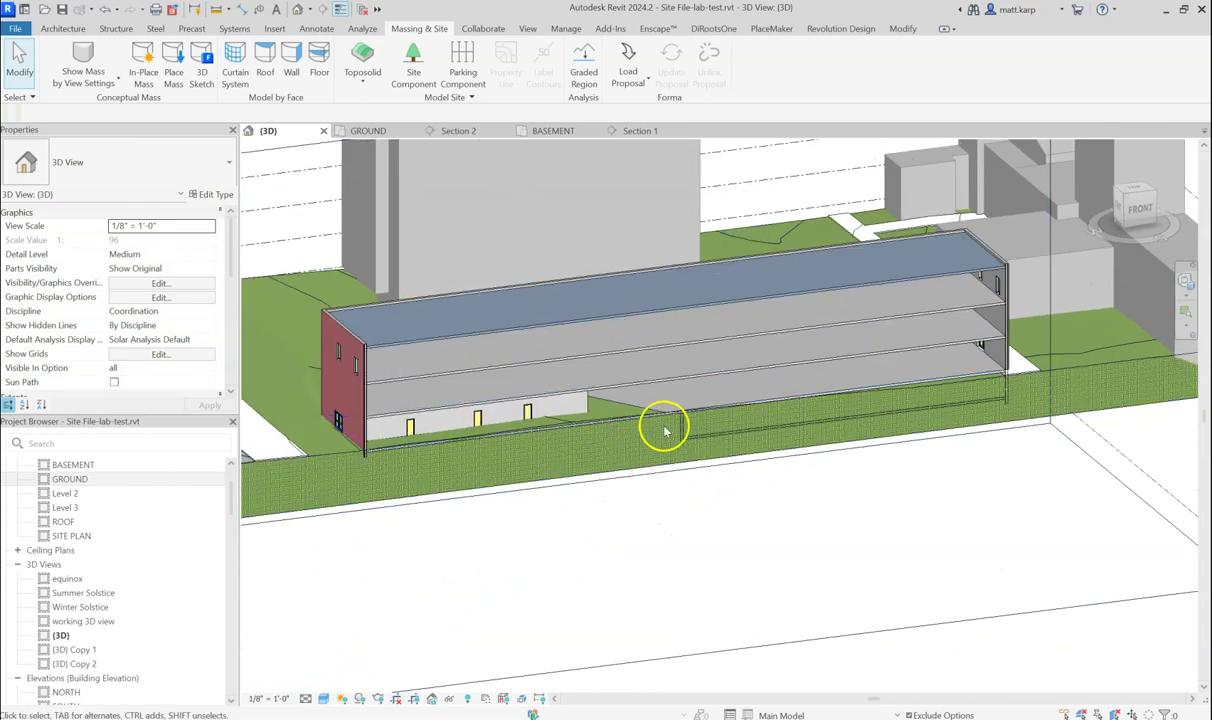
Open the GROUND floor plan without saving and pan toward the offices
{"action": "double_click", "coordinate": [70, 479]}
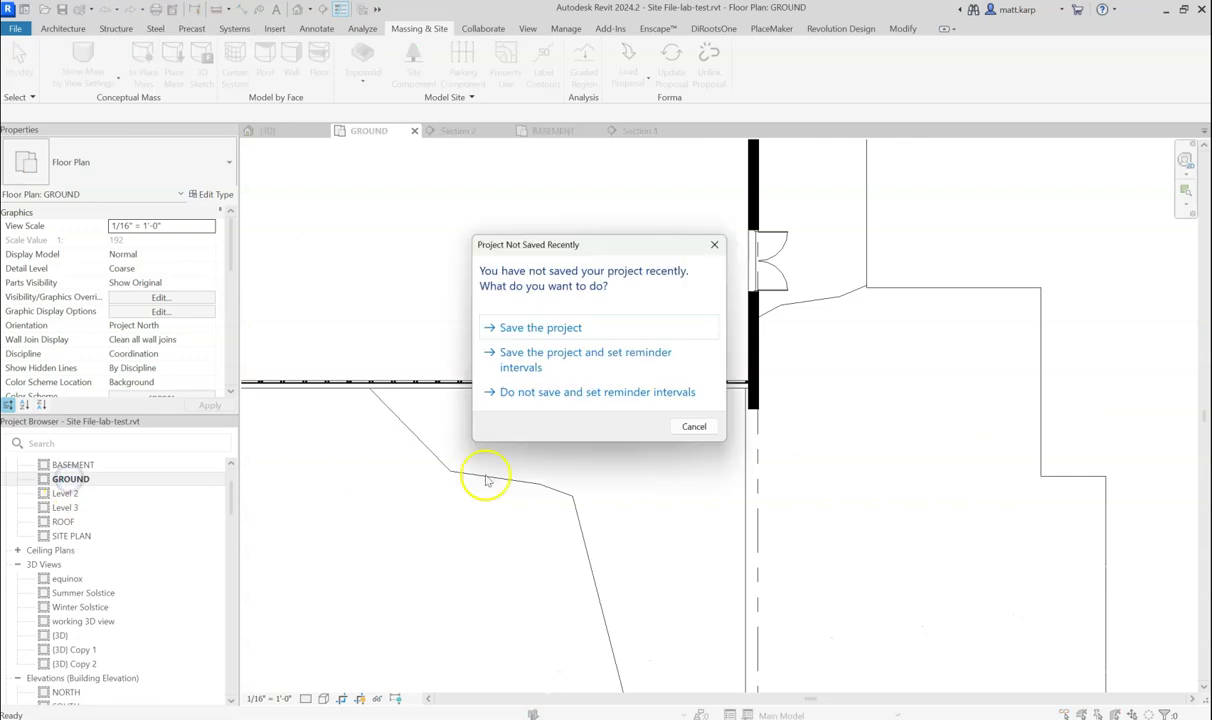
{"action": "left_click", "coordinate": [692, 427]}
{"action": "middle_click_drag", "start_coordinate": [606, 420], "coordinate": [944, 650]}
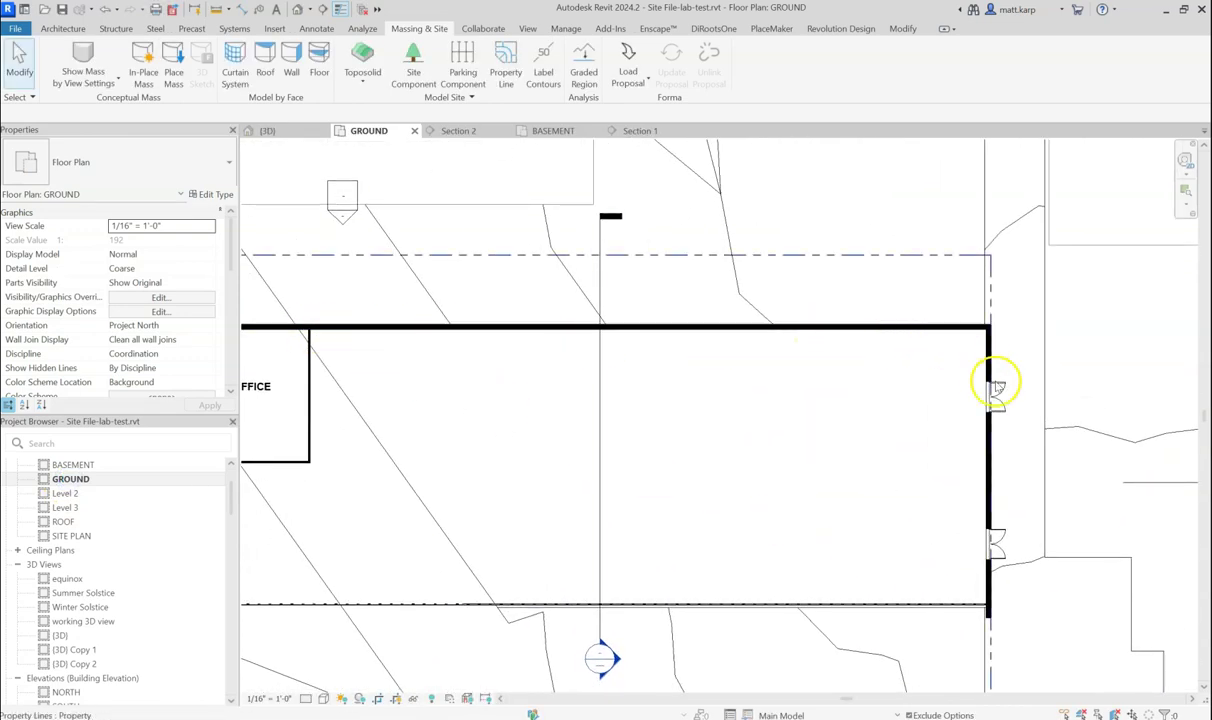
{"action": "scroll", "coordinate": [735, 500], "scroll_direction": "down", "scroll_amount": 2}
{"action": "middle_click_drag", "start_coordinate": [733, 500], "coordinate": [974, 460]}
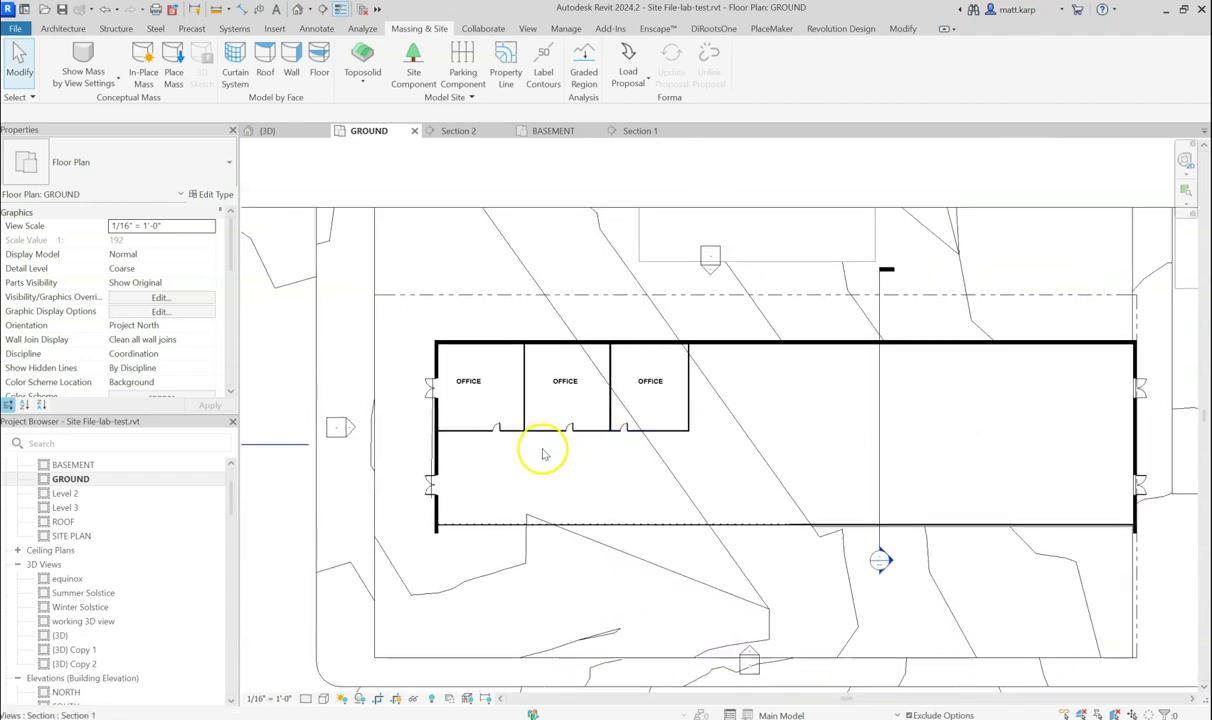
{"action": "scroll", "coordinate": [480, 475], "scroll_direction": "up", "scroll_amount": 3}
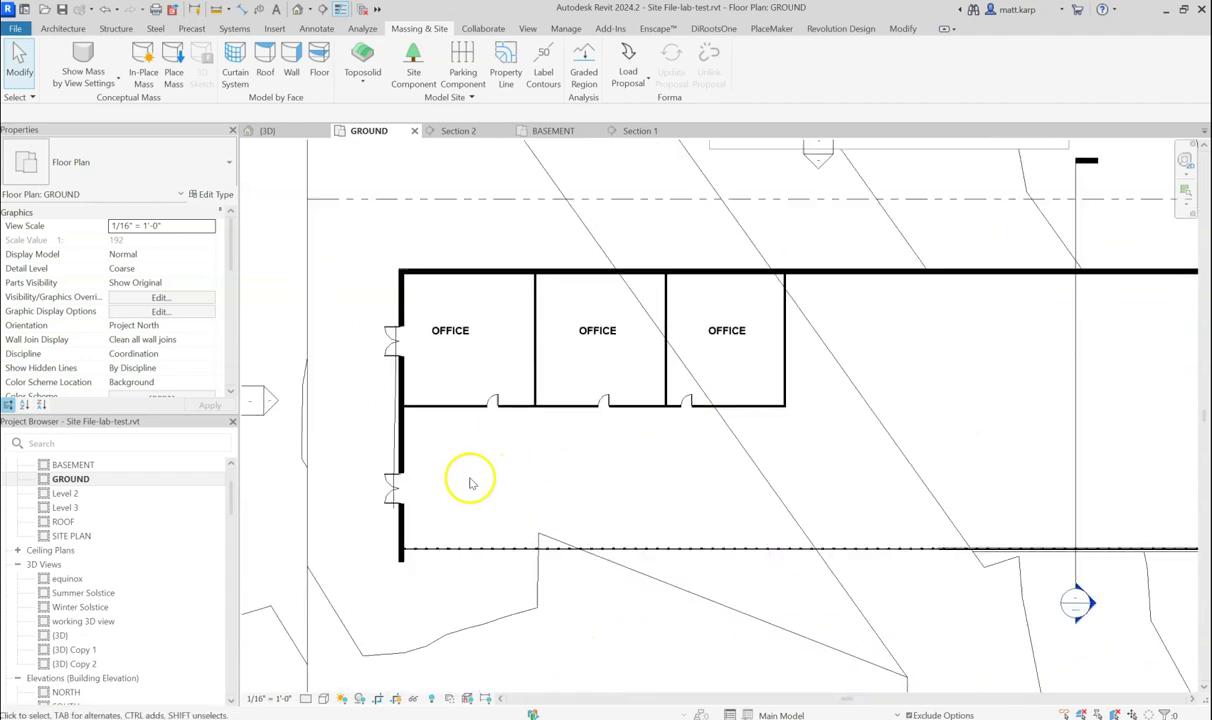
Open the BASEMENT floor plan and set its detail level to Medium
{"action": "double_click", "coordinate": [71, 465]}
{"action": "left_click", "coordinate": [590, 420]}
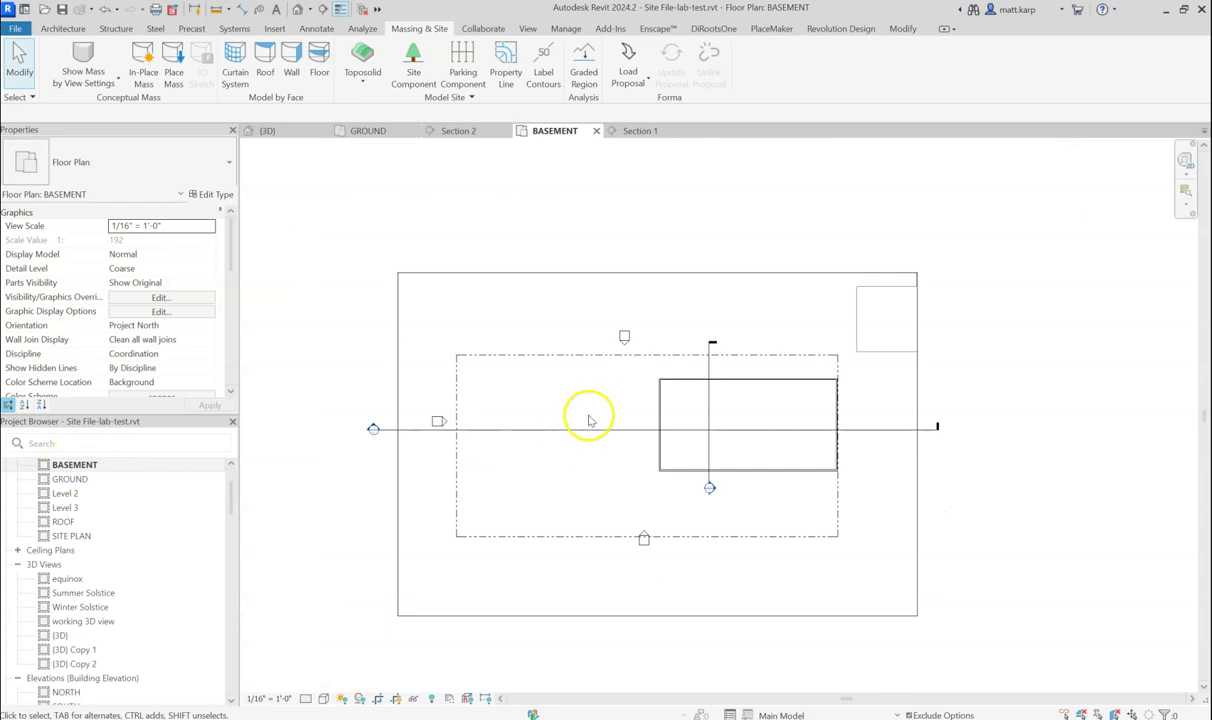
{"action": "scroll", "coordinate": [706, 424], "scroll_direction": "up", "scroll_amount": 5}
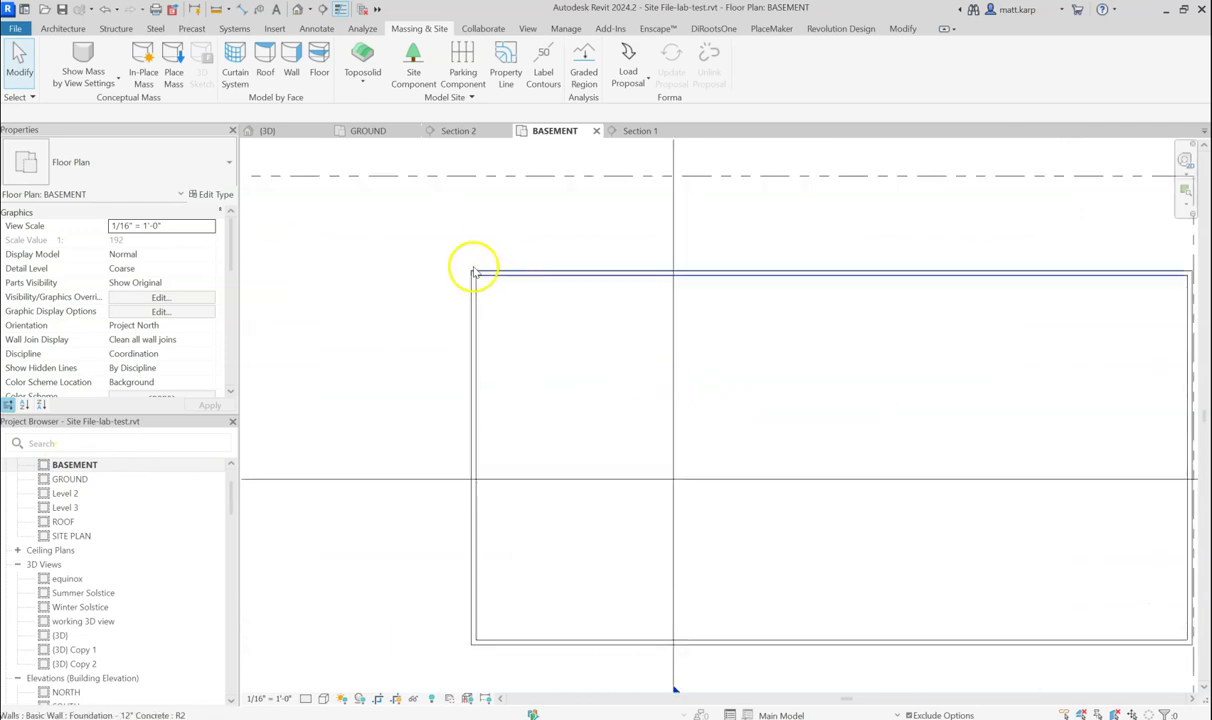
{"action": "scroll", "coordinate": [700, 337], "scroll_direction": "down", "scroll_amount": 1}
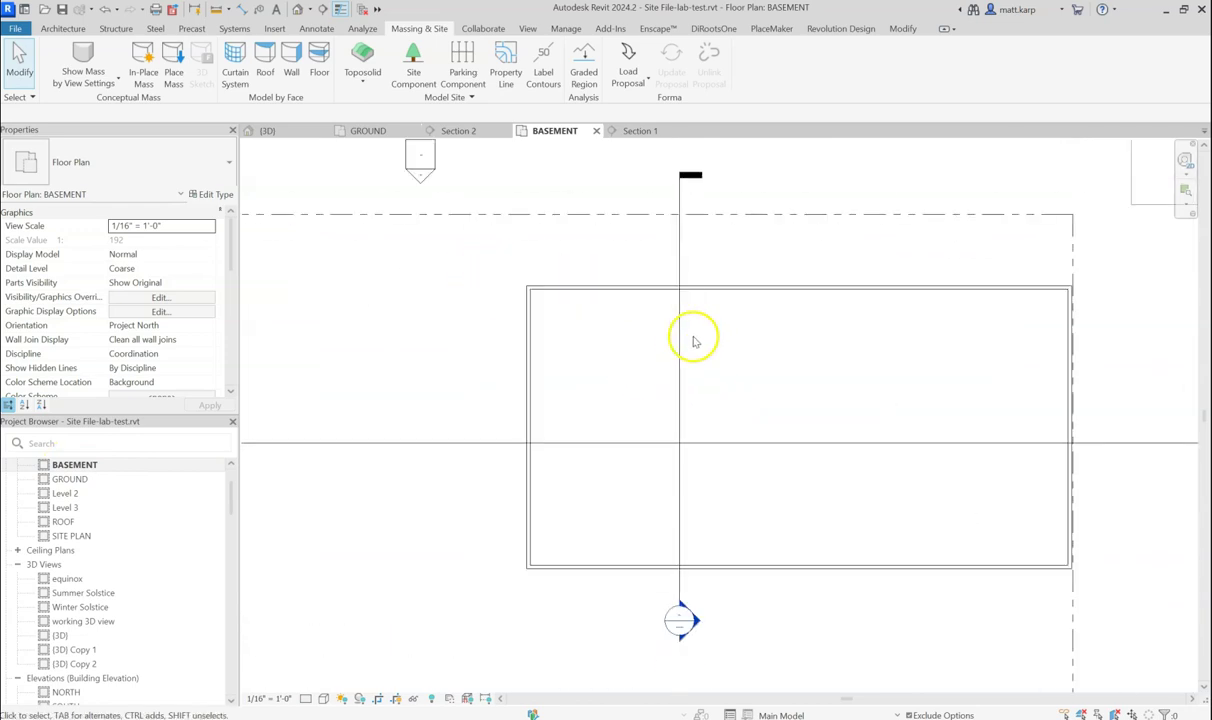
{"action": "left_click", "coordinate": [308, 698]}
{"action": "left_click", "coordinate": [327, 669]}
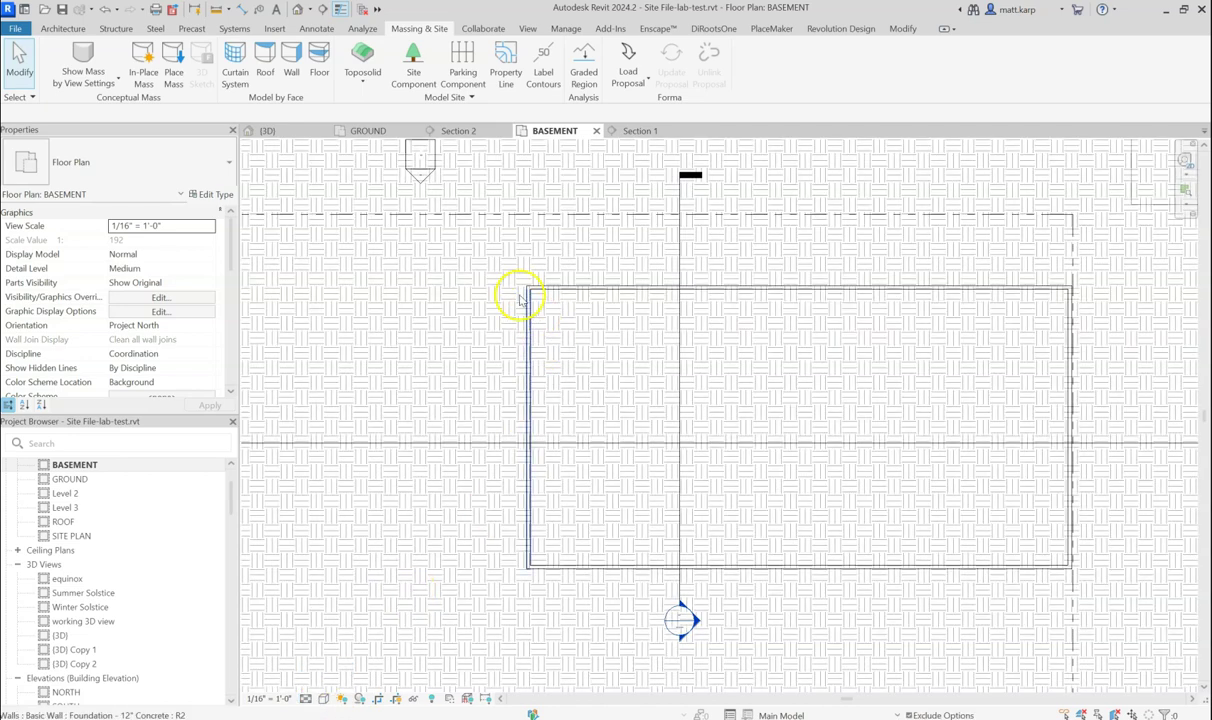
Return the BASEMENT plan to Coarse detail, then switch to the default 3D view
{"action": "scroll", "coordinate": [516, 290], "scroll_direction": "up", "scroll_amount": 3}
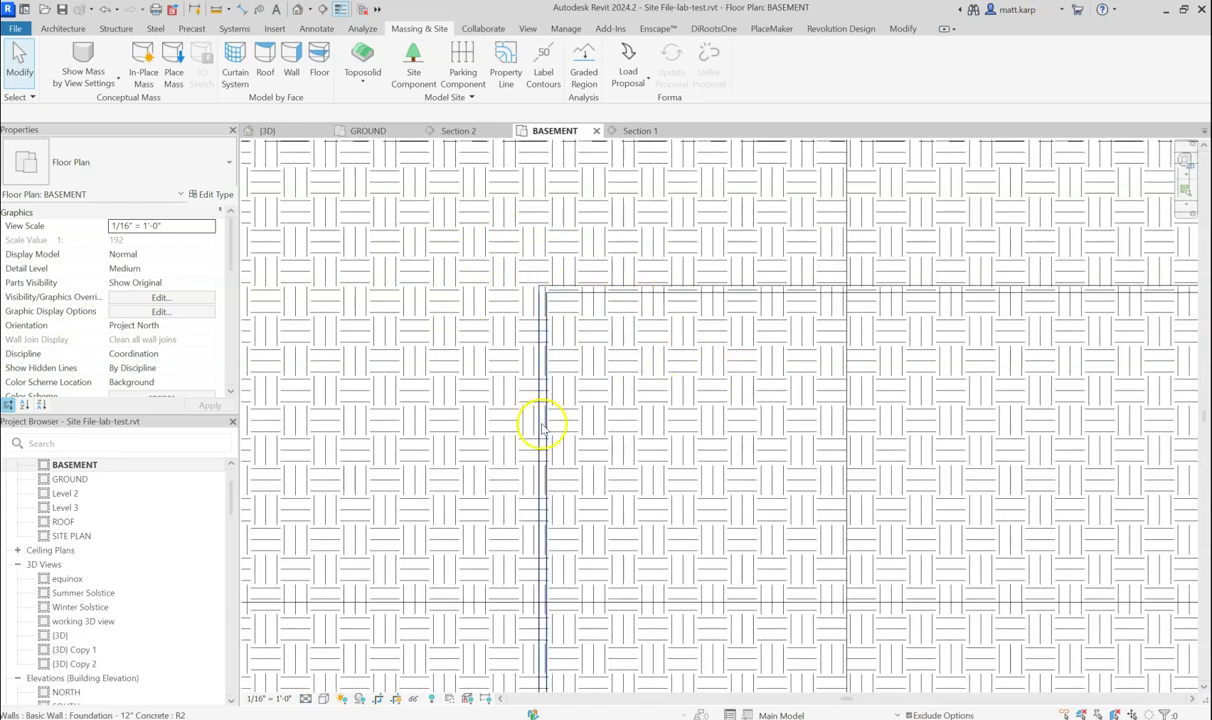
{"action": "left_click", "coordinate": [305, 698]}
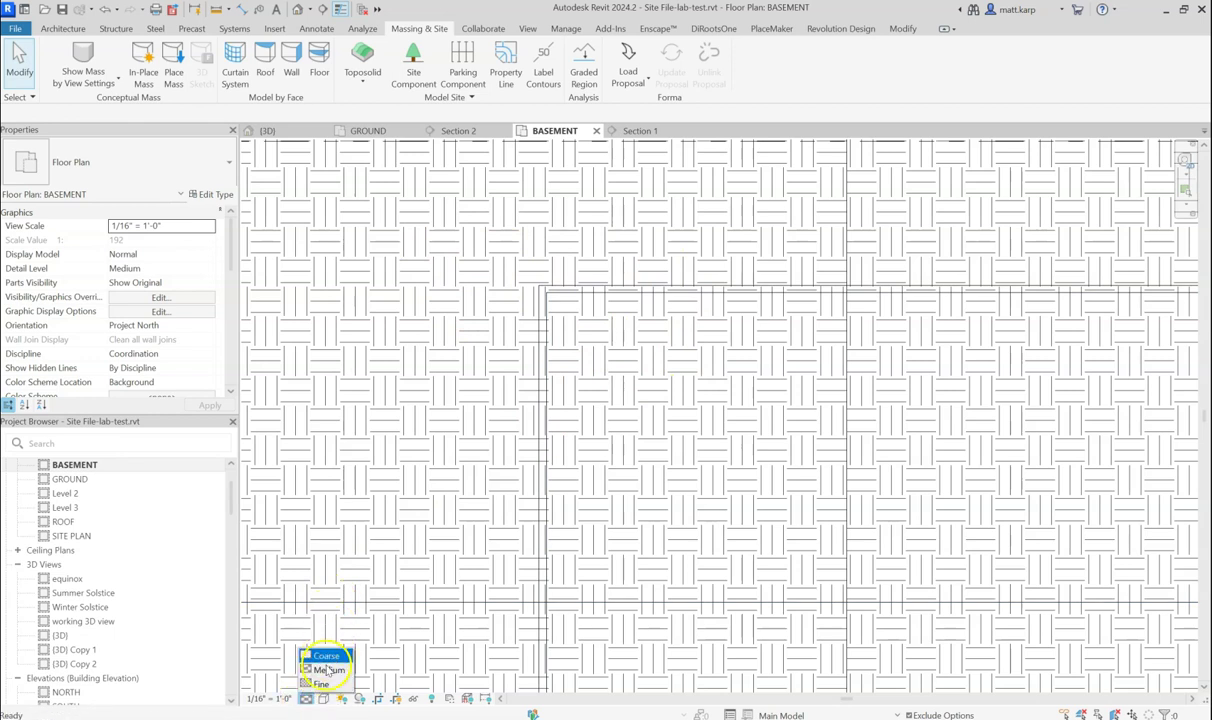
{"action": "left_click", "coordinate": [327, 657]}
{"action": "scroll", "coordinate": [522, 479], "scroll_direction": "down", "scroll_amount": 5}
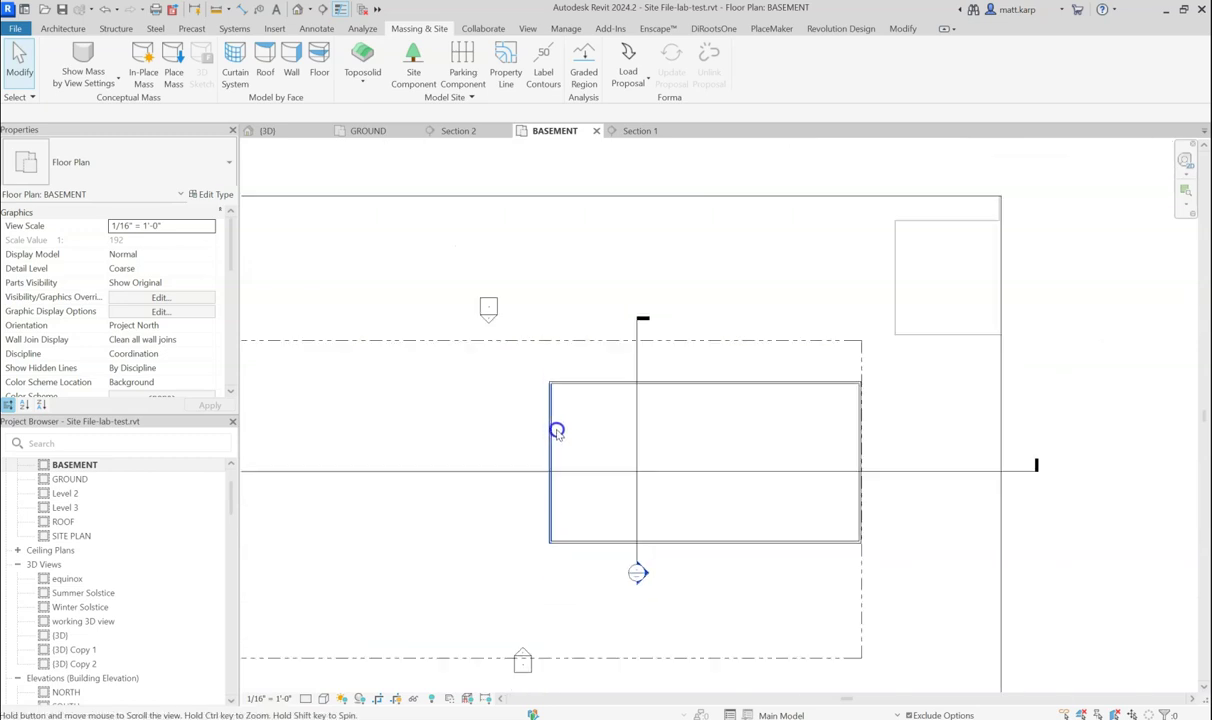
{"action": "middle_click_drag", "start_coordinate": [552, 430], "coordinate": [662, 437]}
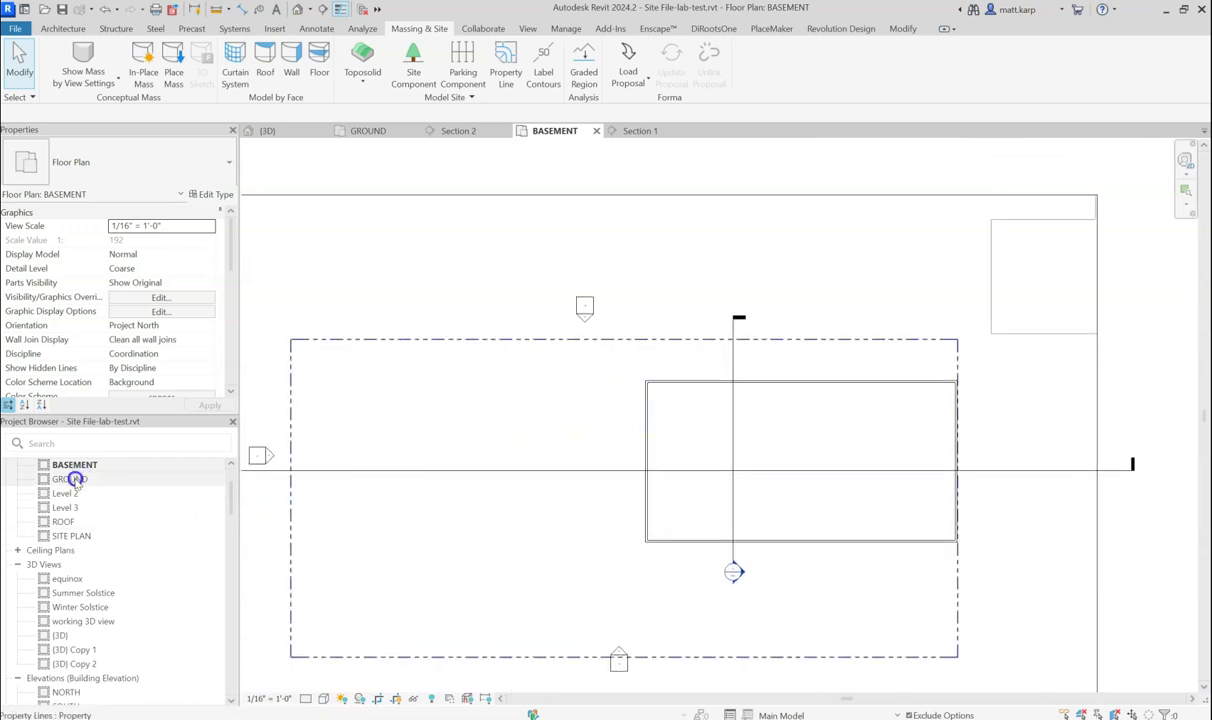
{"action": "left_click", "coordinate": [210, 470]}
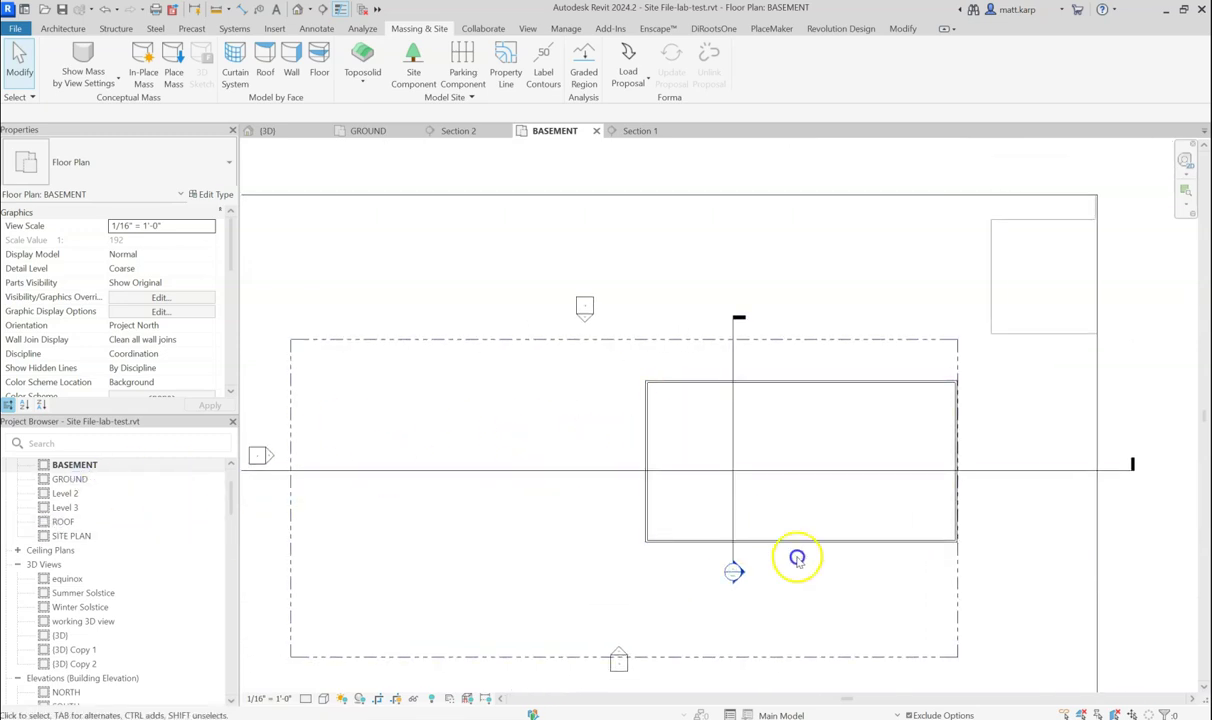
{"action": "left_click", "coordinate": [292, 9]}
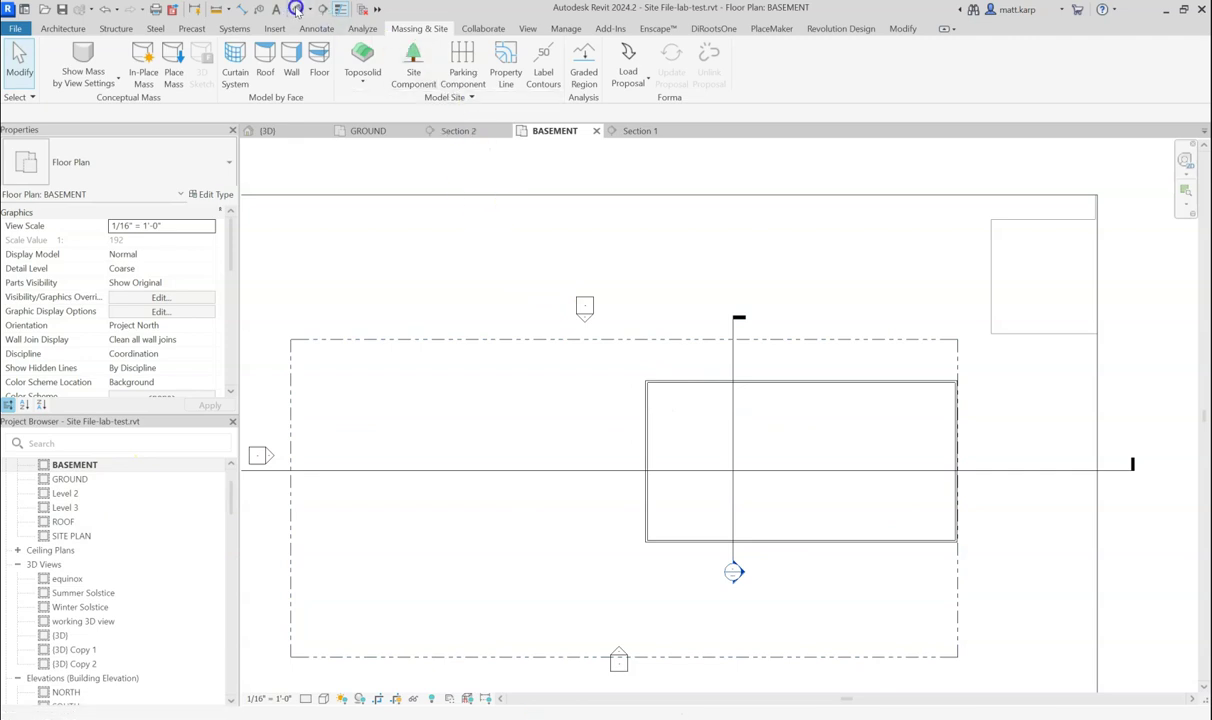
Orbit to see the whole site, then start a Model In-Place element in the Toposolid category
{"action": "scroll", "coordinate": [749, 376], "scroll_direction": "down", "scroll_amount": 2}
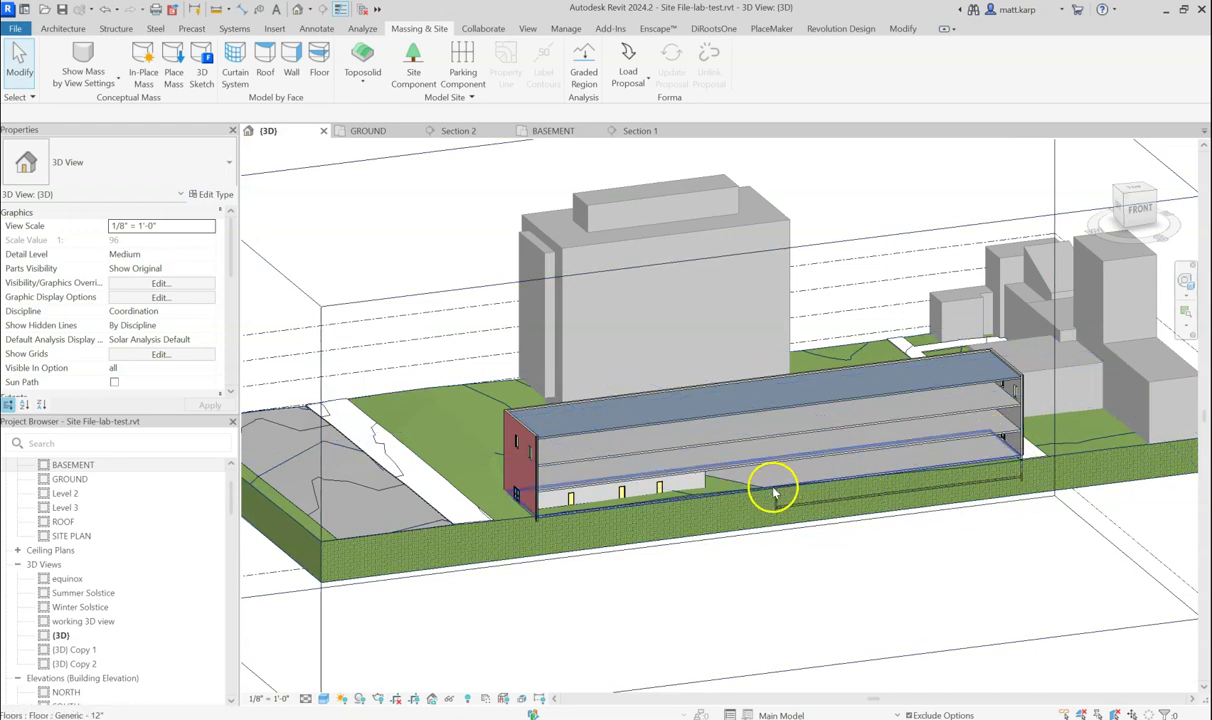
{"action": "scroll", "coordinate": [482, 441], "scroll_direction": "down", "scroll_amount": 3}
{"action": "middle_click_drag", "start_coordinate": [614, 590], "coordinate": [256, 172], "text": "shift"}
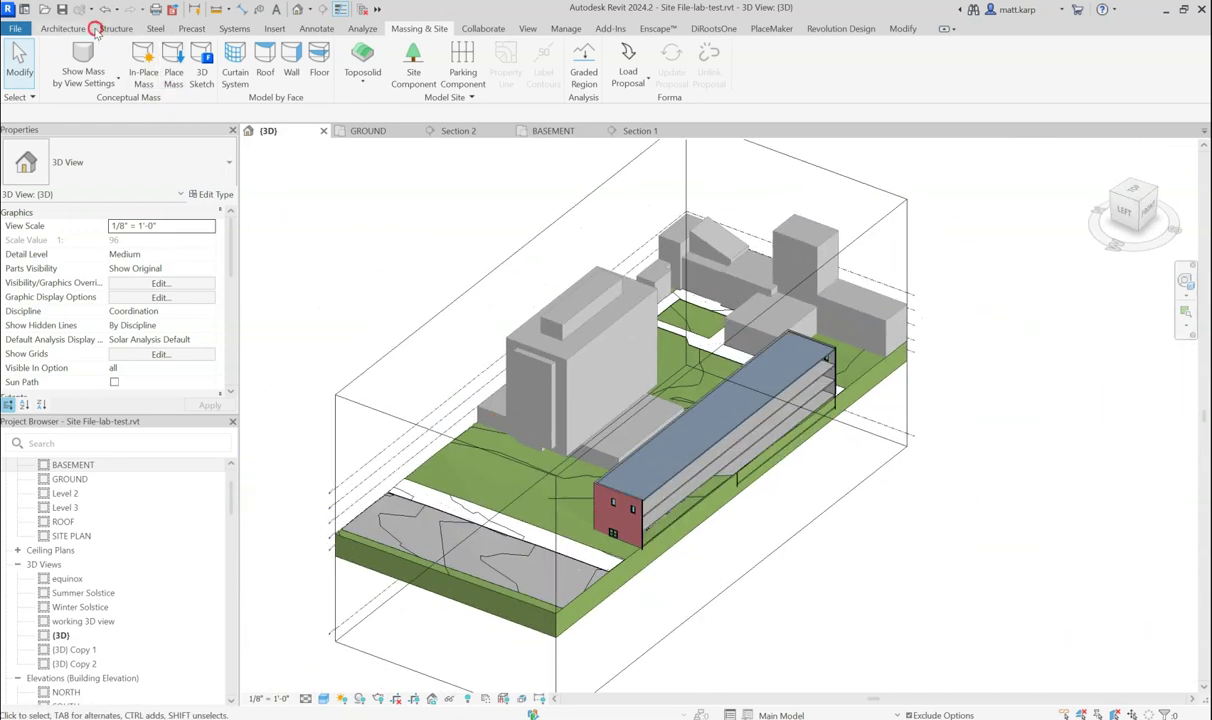
{"action": "left_click", "coordinate": [48, 27]}
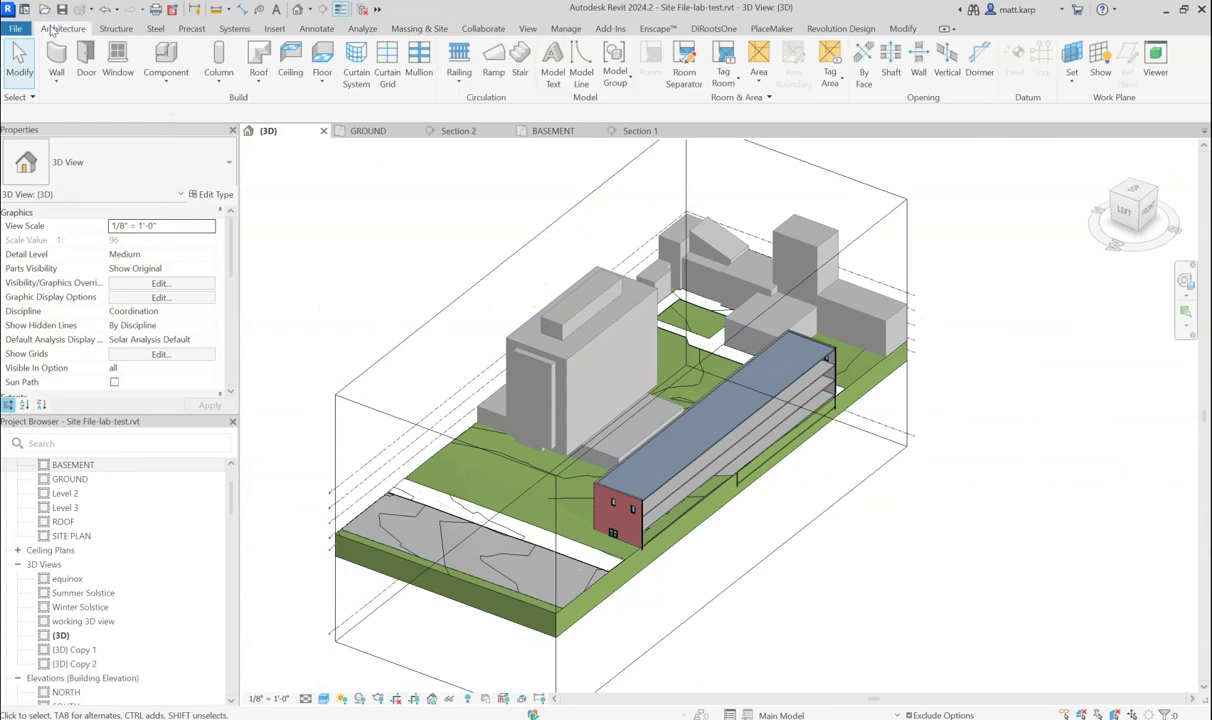
{"action": "left_click", "coordinate": [170, 89]}
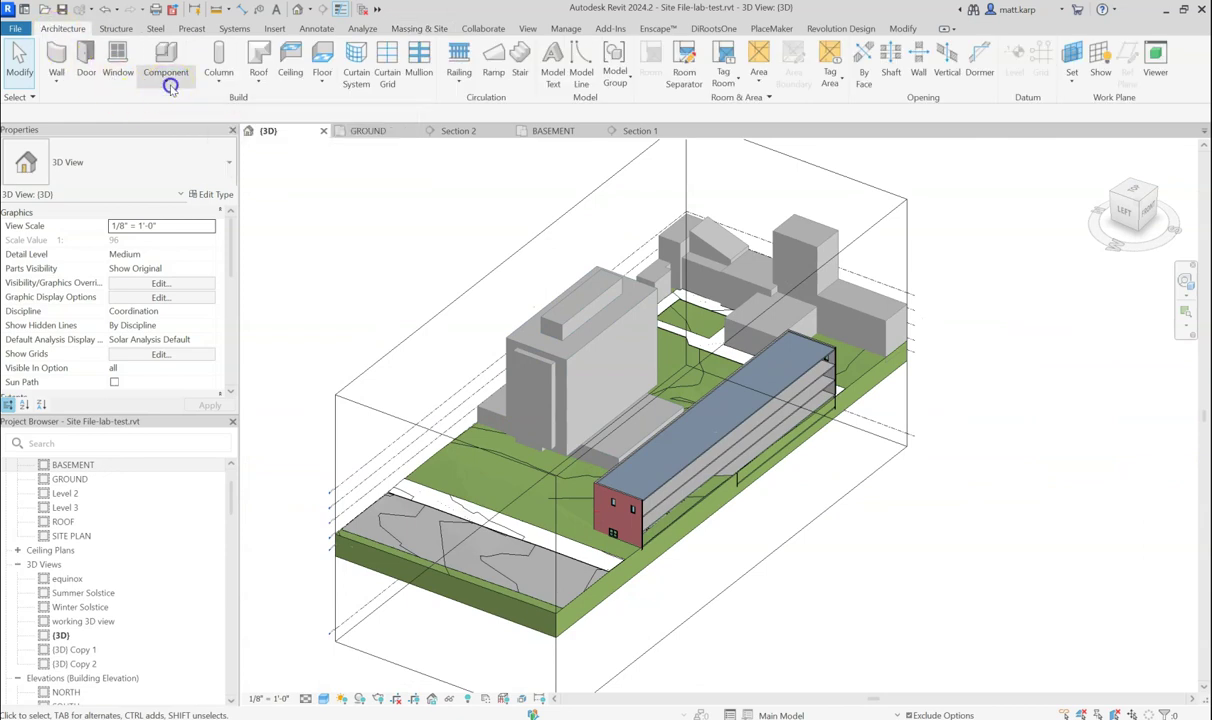
{"action": "left_click", "coordinate": [185, 137]}
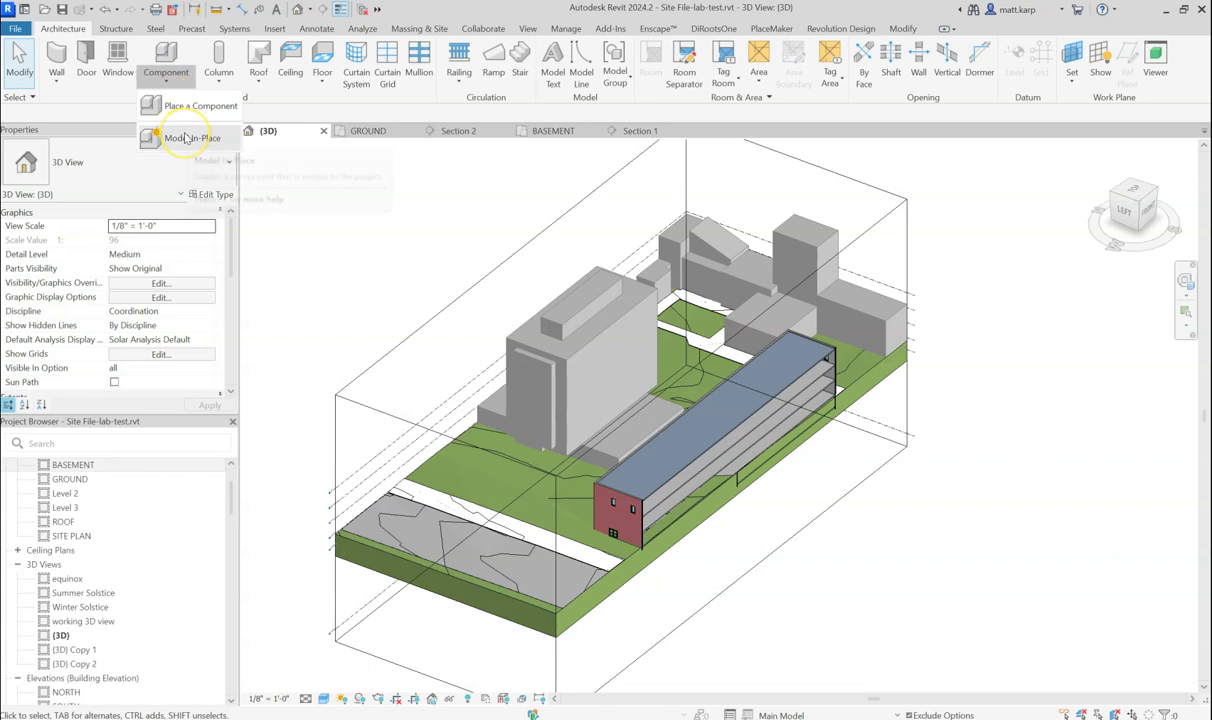
{"action": "left_click", "coordinate": [185, 137]}
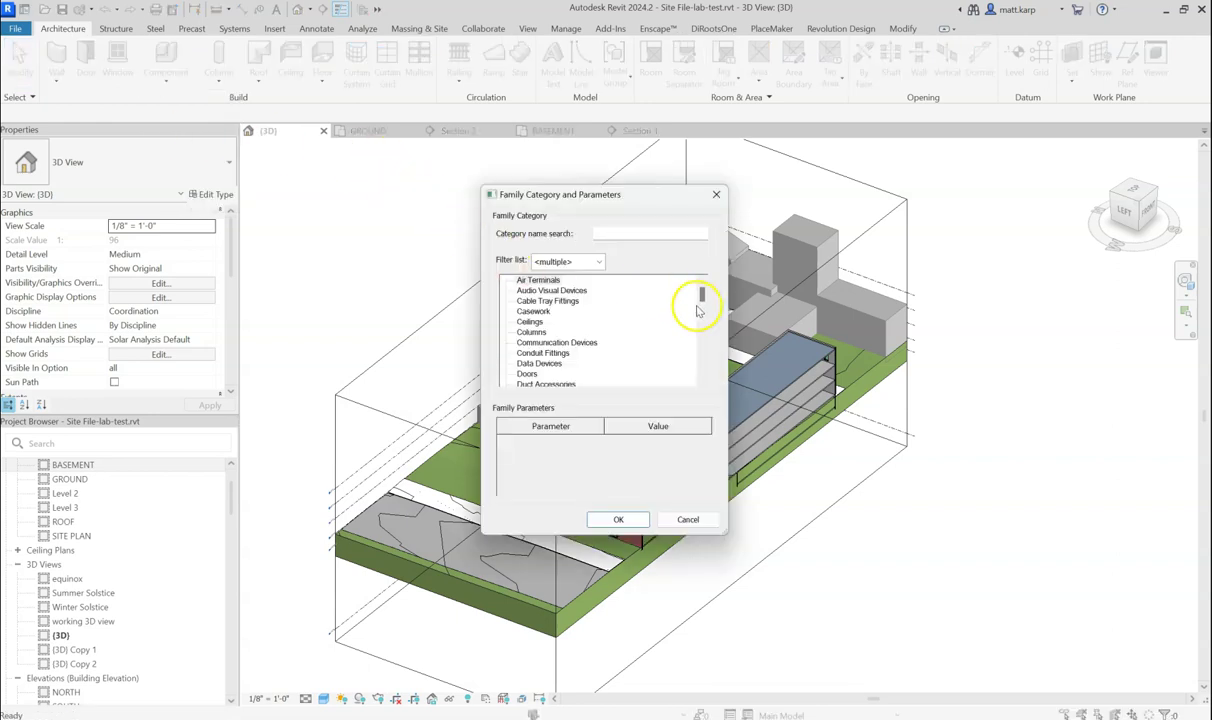
{"action": "left_click_drag", "start_coordinate": [703, 293], "coordinate": [706, 373]}
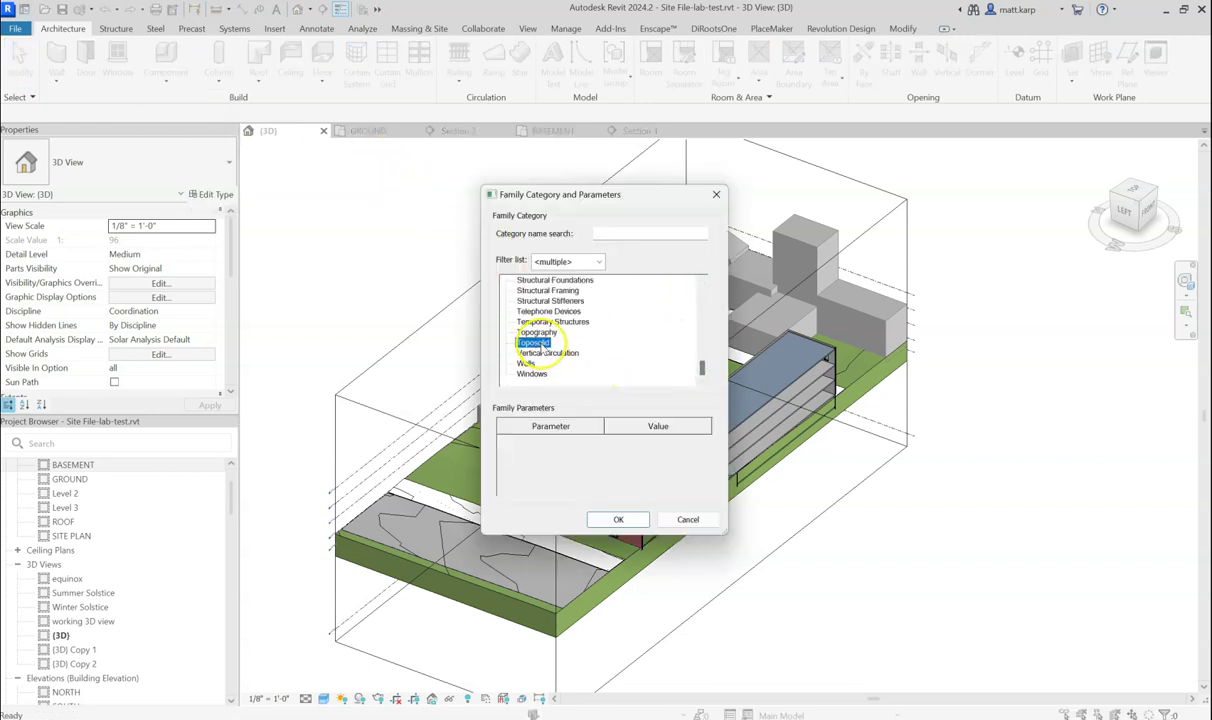
{"action": "left_click", "coordinate": [610, 524]}
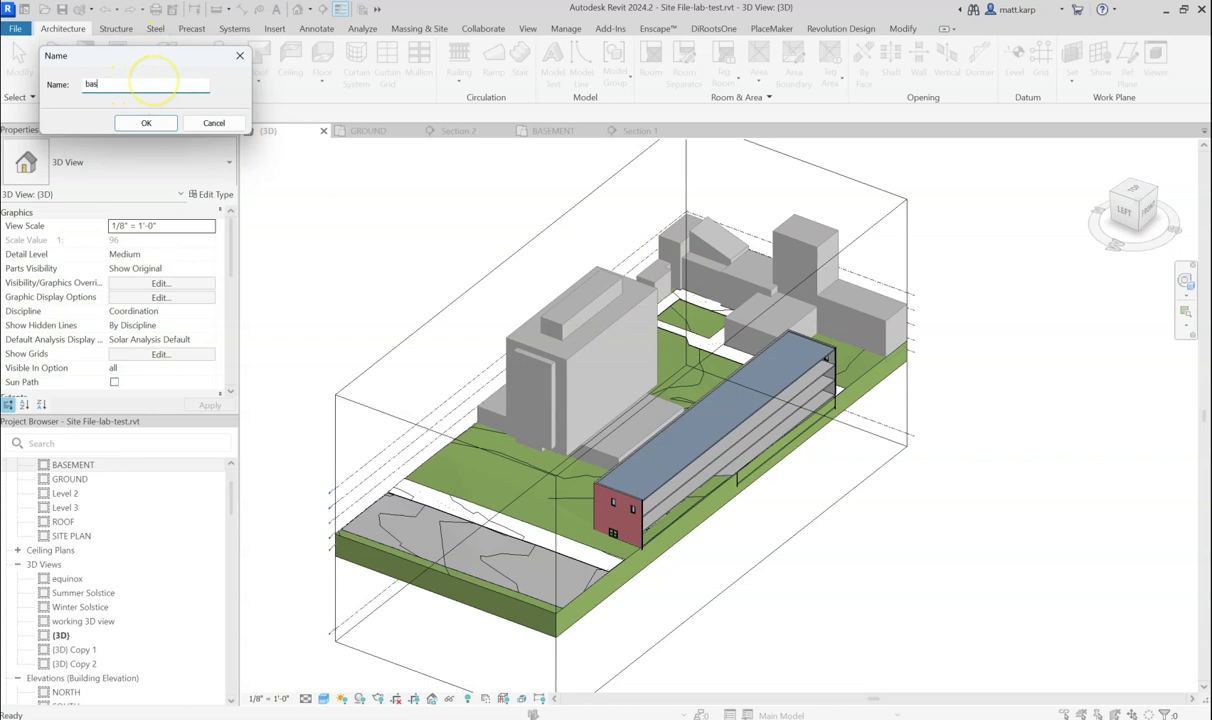
Name the in-place model 'basement' and orbit toward the long building
{"action": "type", "text": "basement"}
{"action": "key", "text": "Return"}
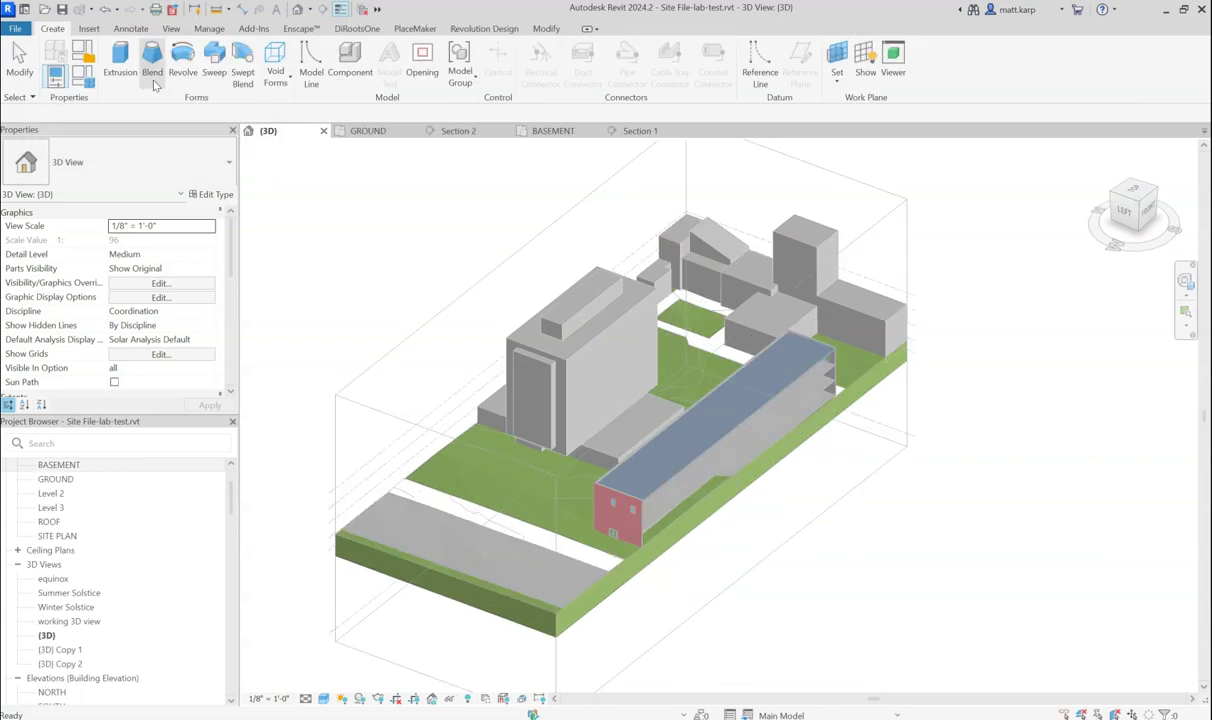
{"action": "scroll", "coordinate": [729, 490], "scroll_direction": "up", "scroll_amount": 3}
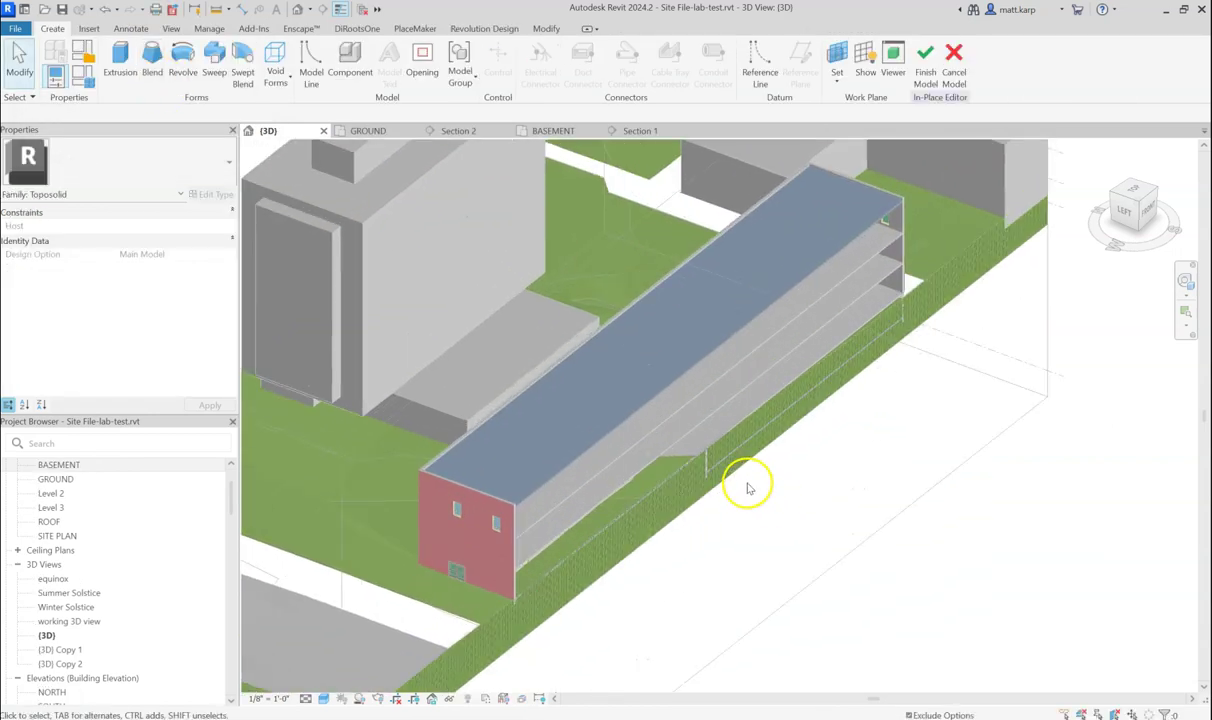
{"action": "middle_click_drag", "start_coordinate": [747, 481], "coordinate": [697, 497], "text": "shift"}
Start a Void Extrusion from the Create tab's Void Forms list
{"action": "left_click", "coordinate": [386, 66]}
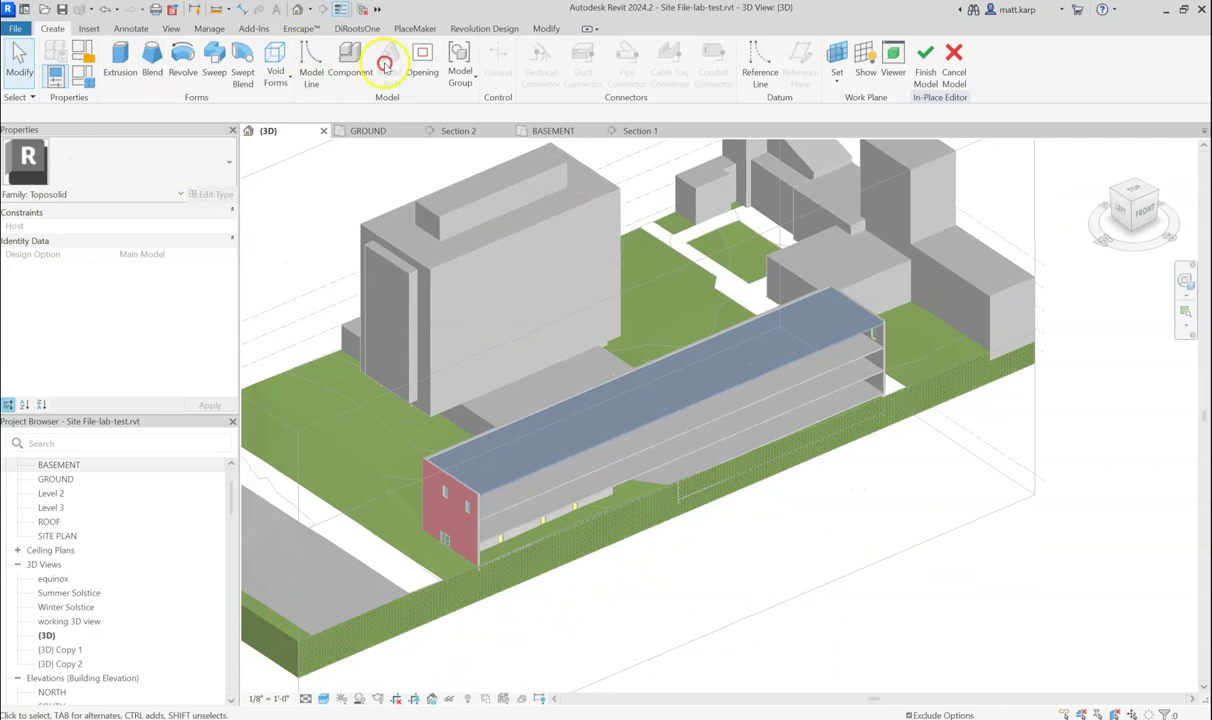
{"action": "left_click", "coordinate": [296, 105]}
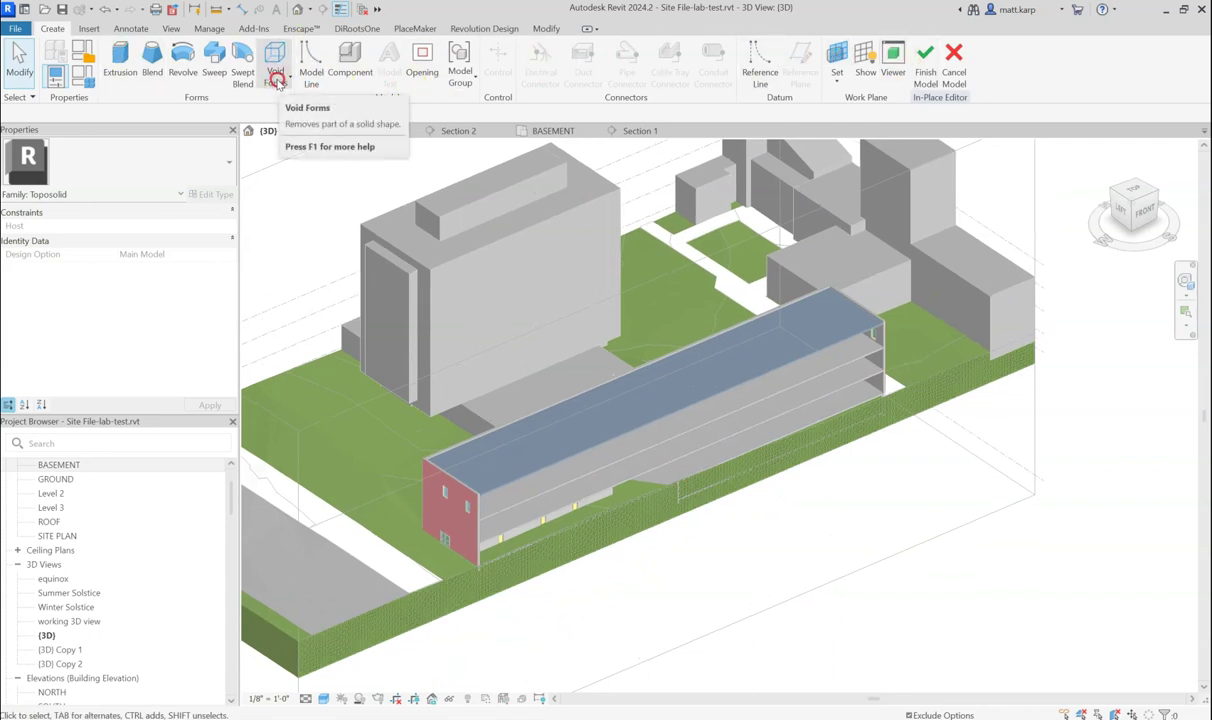
{"action": "left_click", "coordinate": [277, 82]}
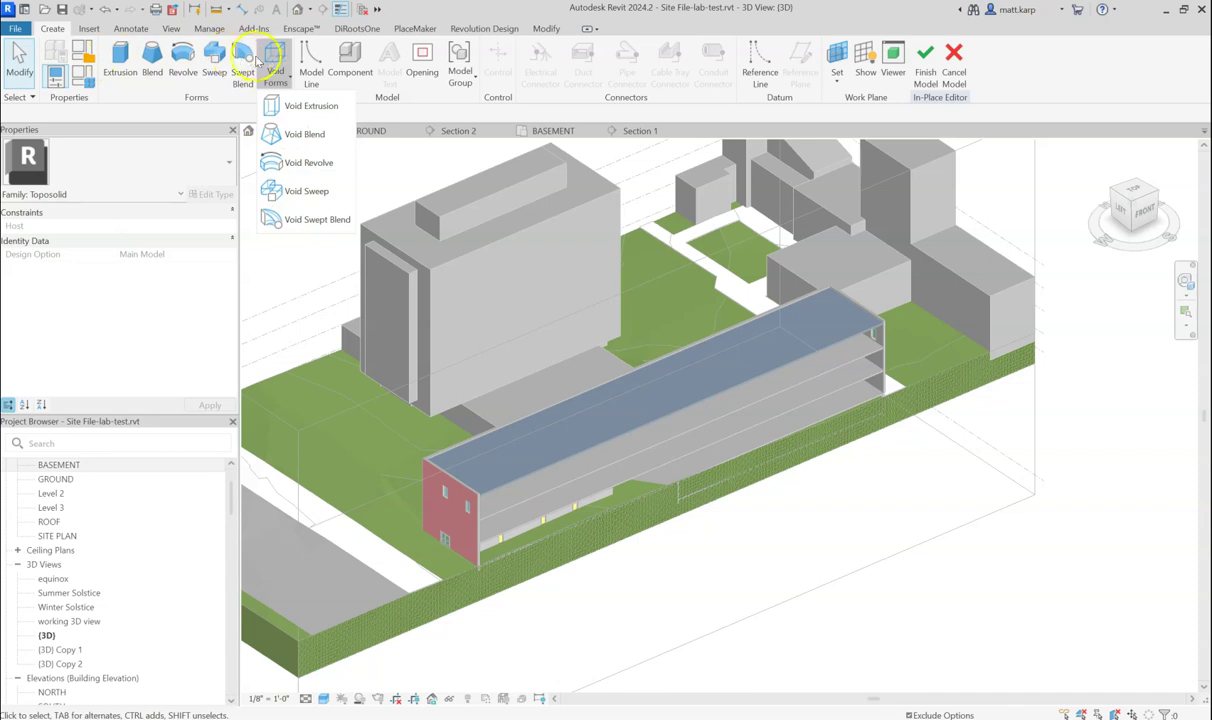
{"action": "left_click", "coordinate": [300, 106]}
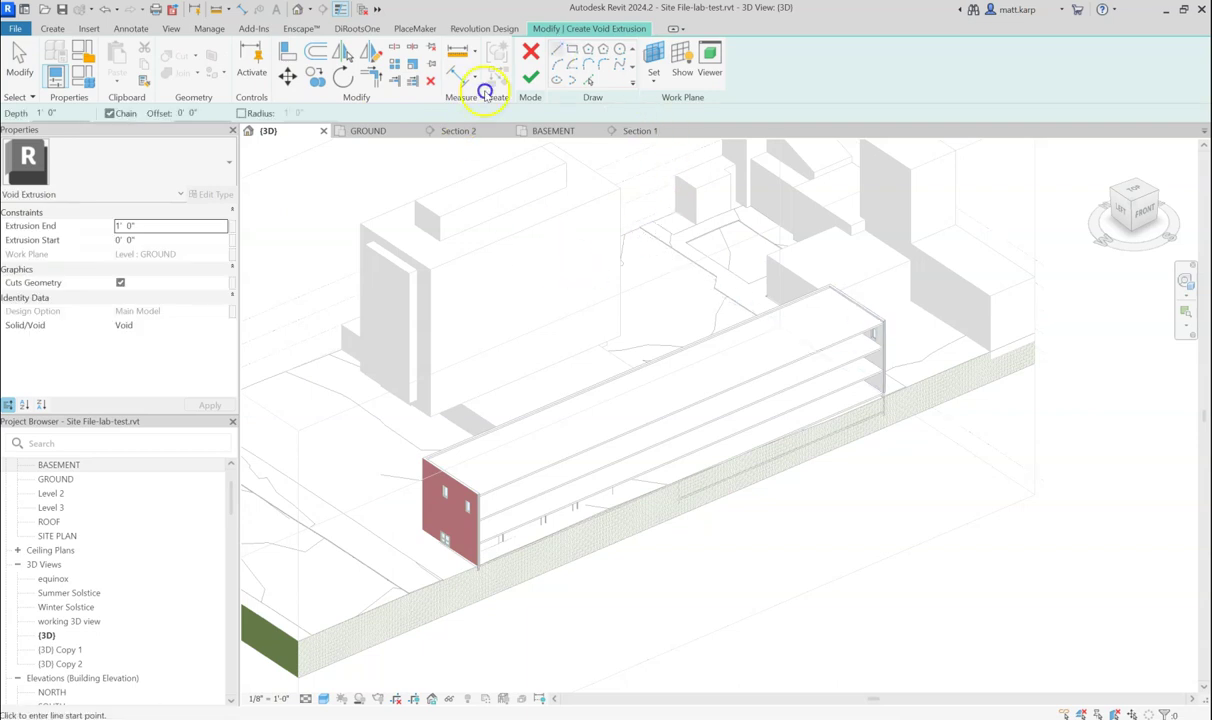
On the BASEMENT plan, draw a Rectangle void outline between opposite foundation wall corners
{"action": "double_click", "coordinate": [57, 465]}
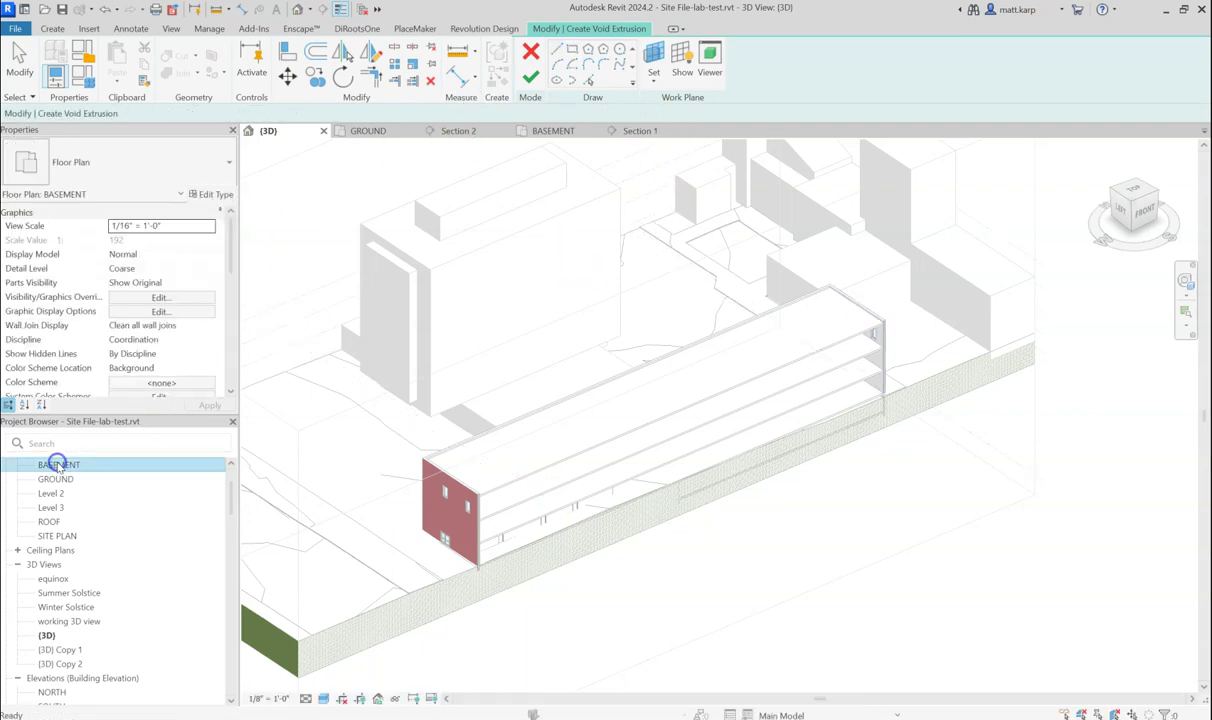
{"action": "scroll", "coordinate": [932, 455], "scroll_direction": "up", "scroll_amount": 2}
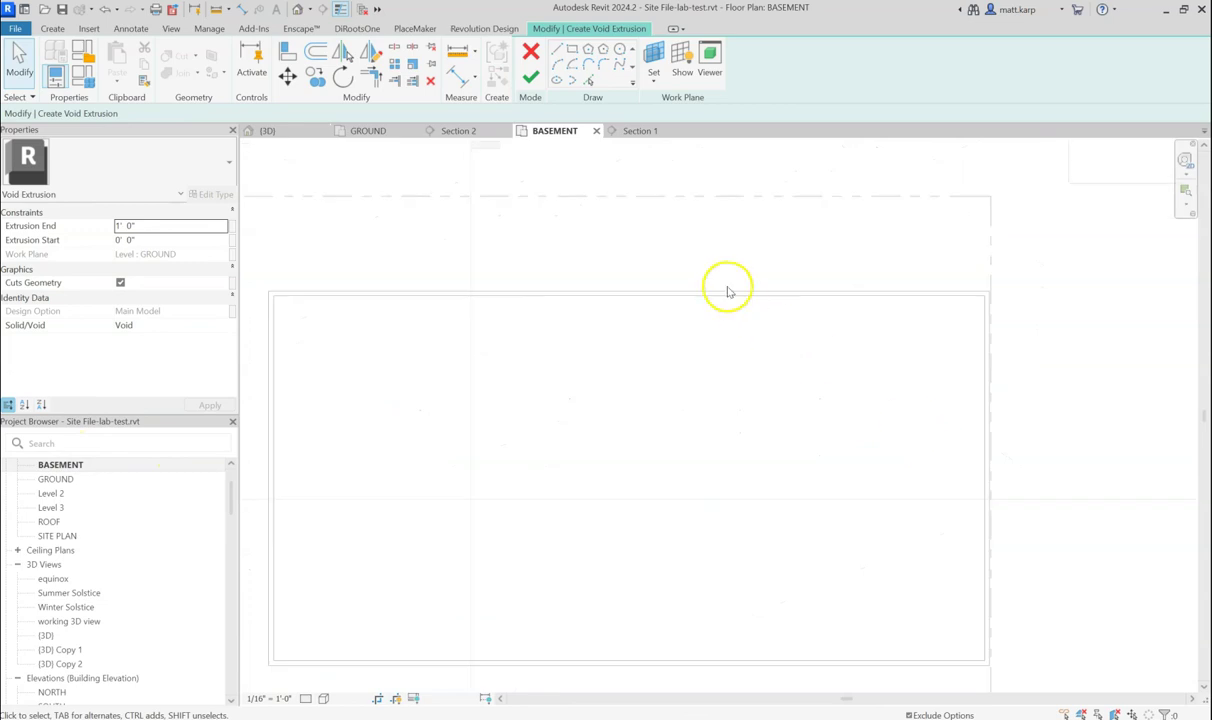
{"action": "left_click", "coordinate": [563, 50]}
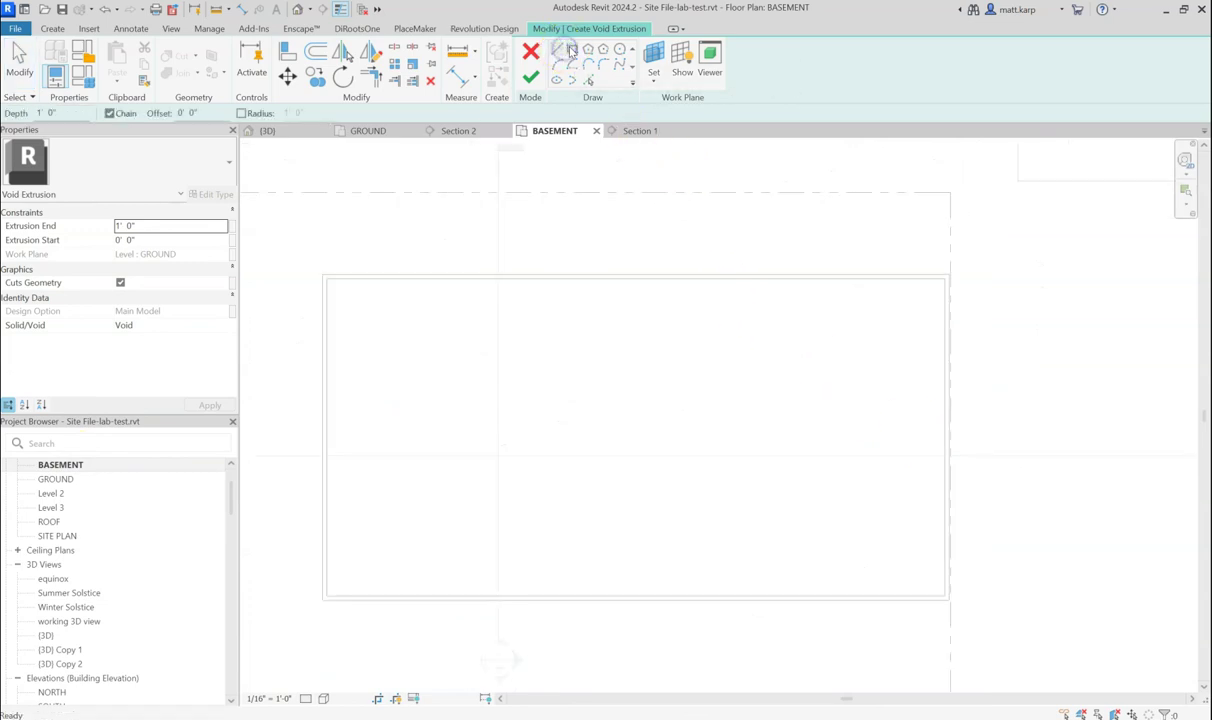
{"action": "scroll", "coordinate": [322, 277], "scroll_direction": "up", "scroll_amount": 3}
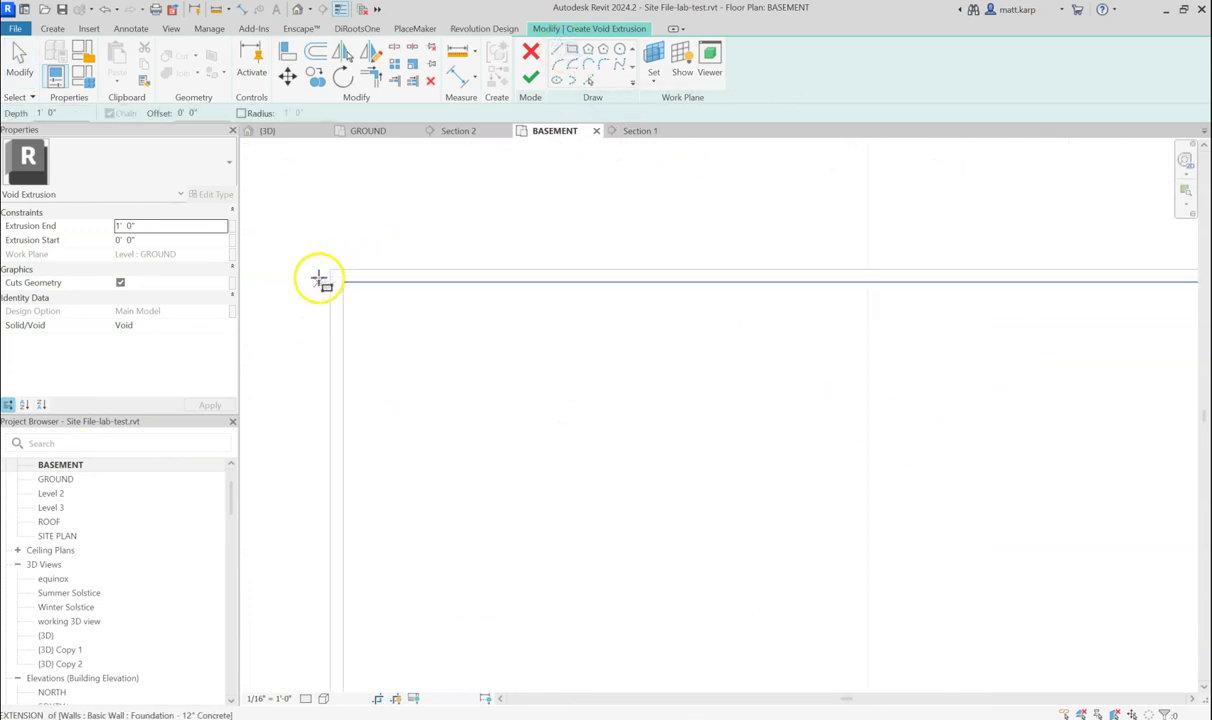
{"action": "left_click", "coordinate": [330, 270]}
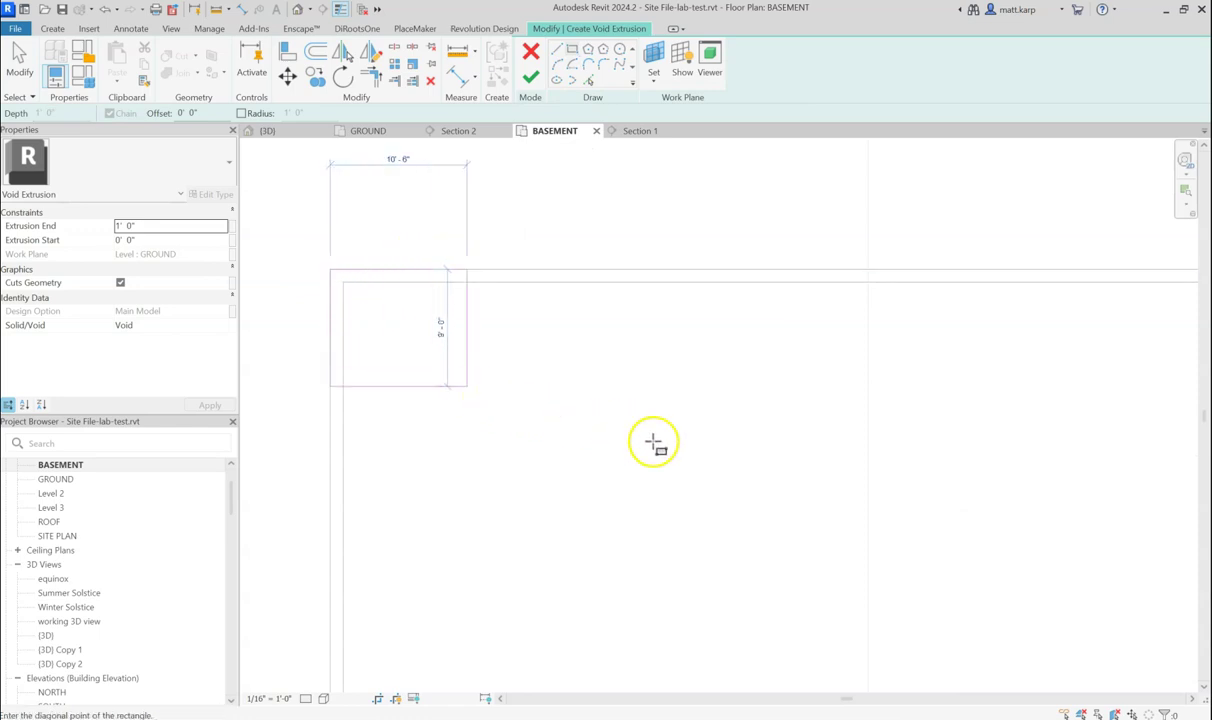
{"action": "left_click", "coordinate": [619, 418]}
{"action": "scroll", "coordinate": [563, 383], "scroll_direction": "down", "scroll_amount": 2}
{"action": "scroll", "coordinate": [870, 520], "scroll_direction": "up", "scroll_amount": 5}
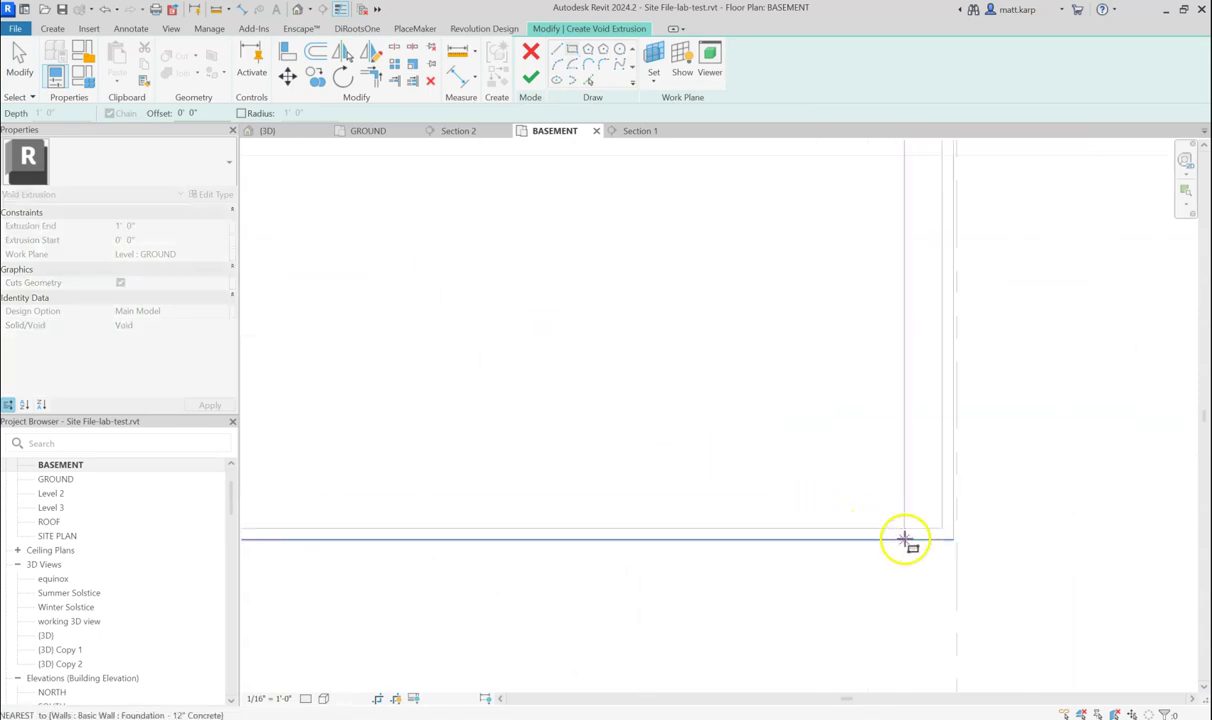
{"action": "left_click", "coordinate": [984, 541]}
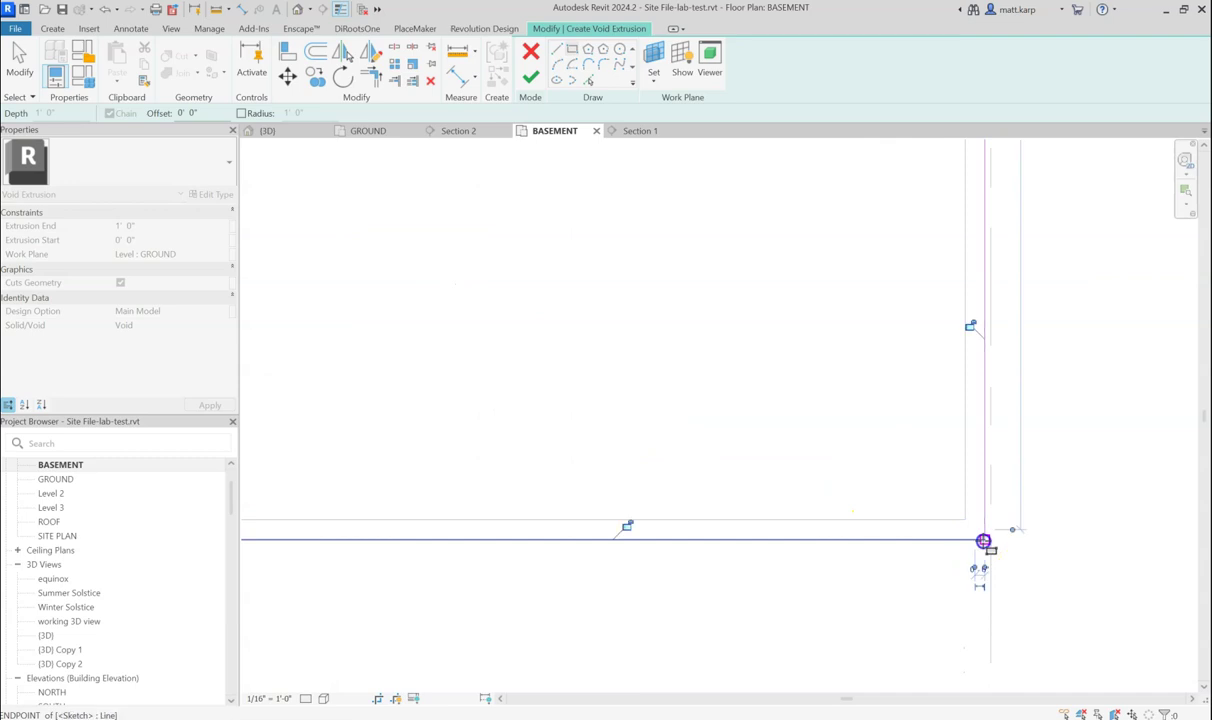
{"action": "scroll", "coordinate": [880, 446], "scroll_direction": "down", "scroll_amount": 4}
{"action": "middle_click_drag", "start_coordinate": [711, 387], "coordinate": [860, 495]}
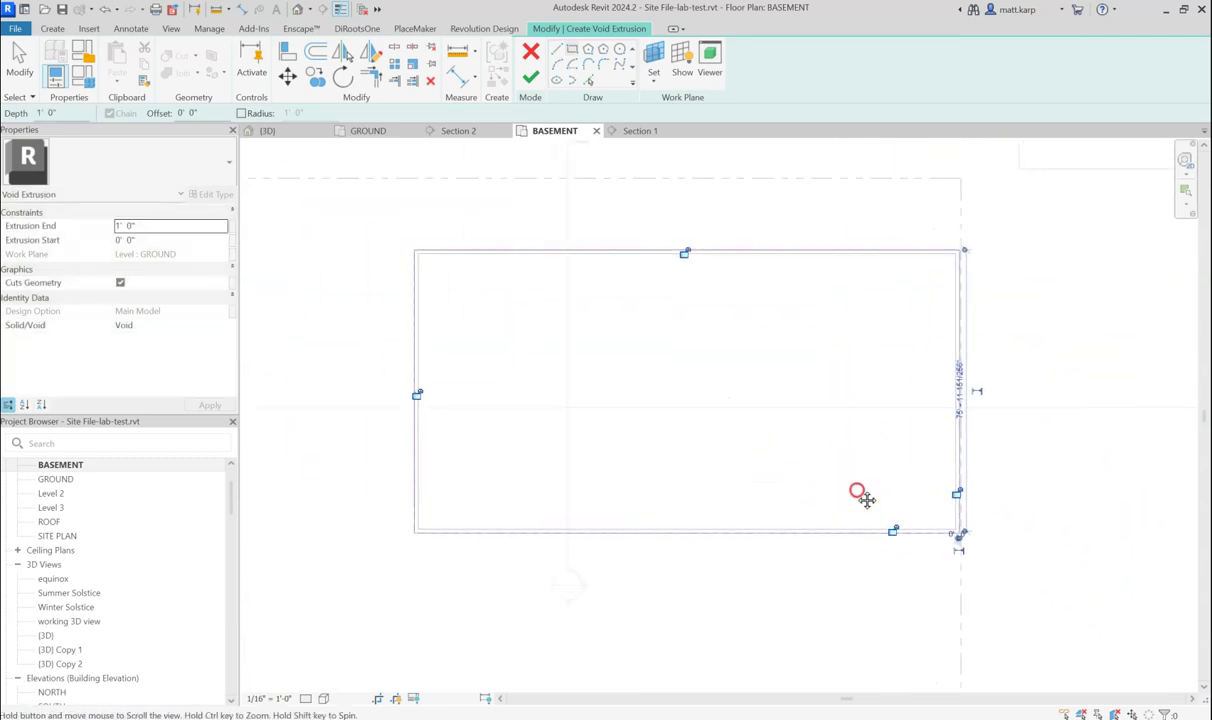
{"action": "scroll", "coordinate": [760, 440], "scroll_direction": "up", "scroll_amount": 1}
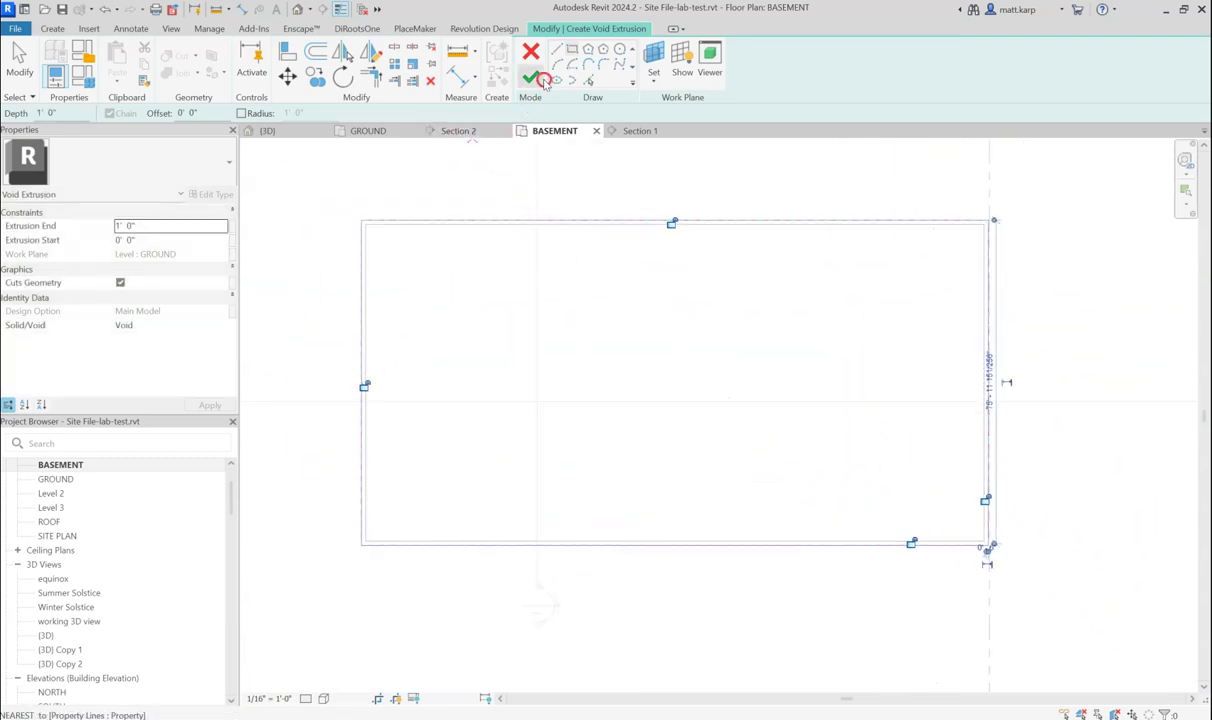
Finish the void outline sketch and switch to the default 3D view
{"action": "left_click", "coordinate": [533, 80]}
{"action": "left_click", "coordinate": [375, 233]}
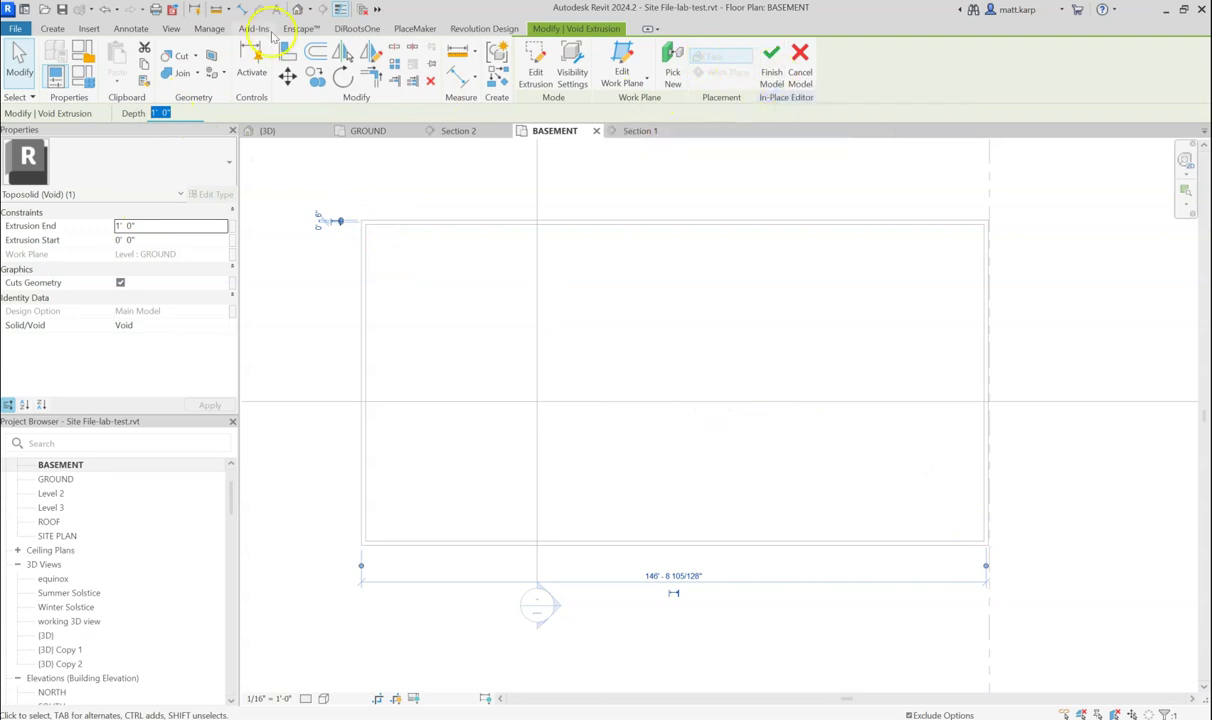
{"action": "left_click", "coordinate": [298, 12]}
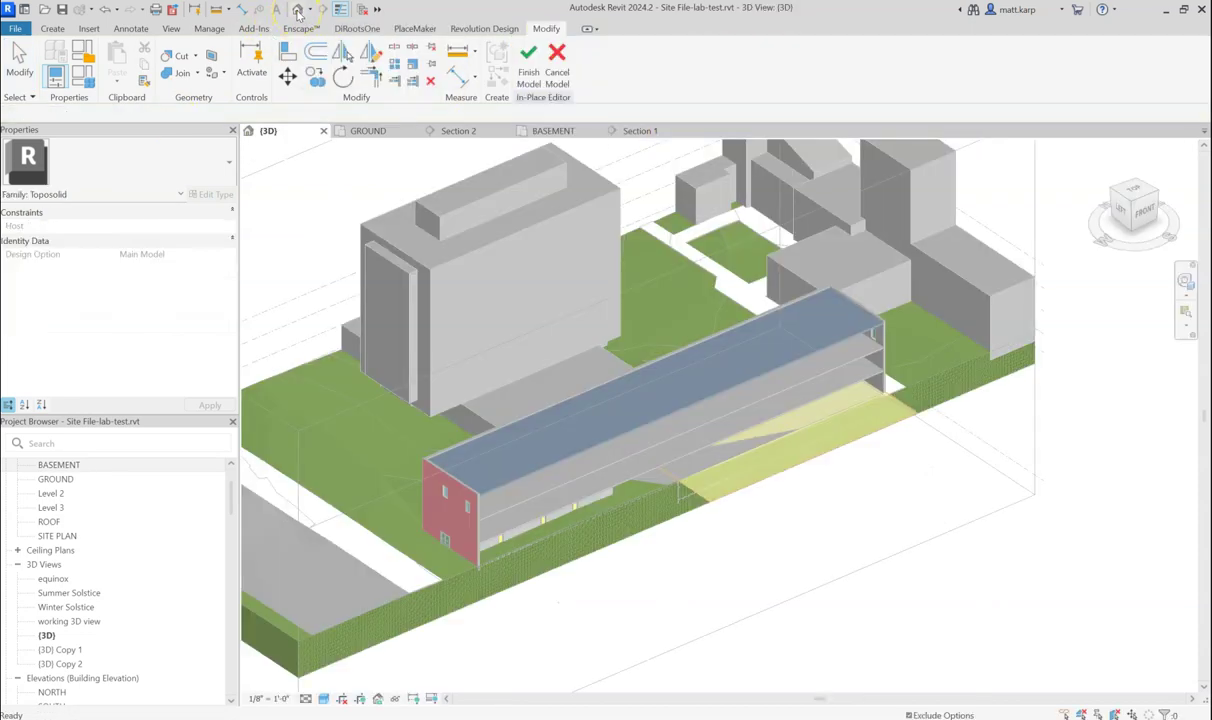
Zoom and orbit close to where the void slab meets the building and toposolid
{"action": "scroll", "coordinate": [716, 418], "scroll_direction": "up", "scroll_amount": 5}
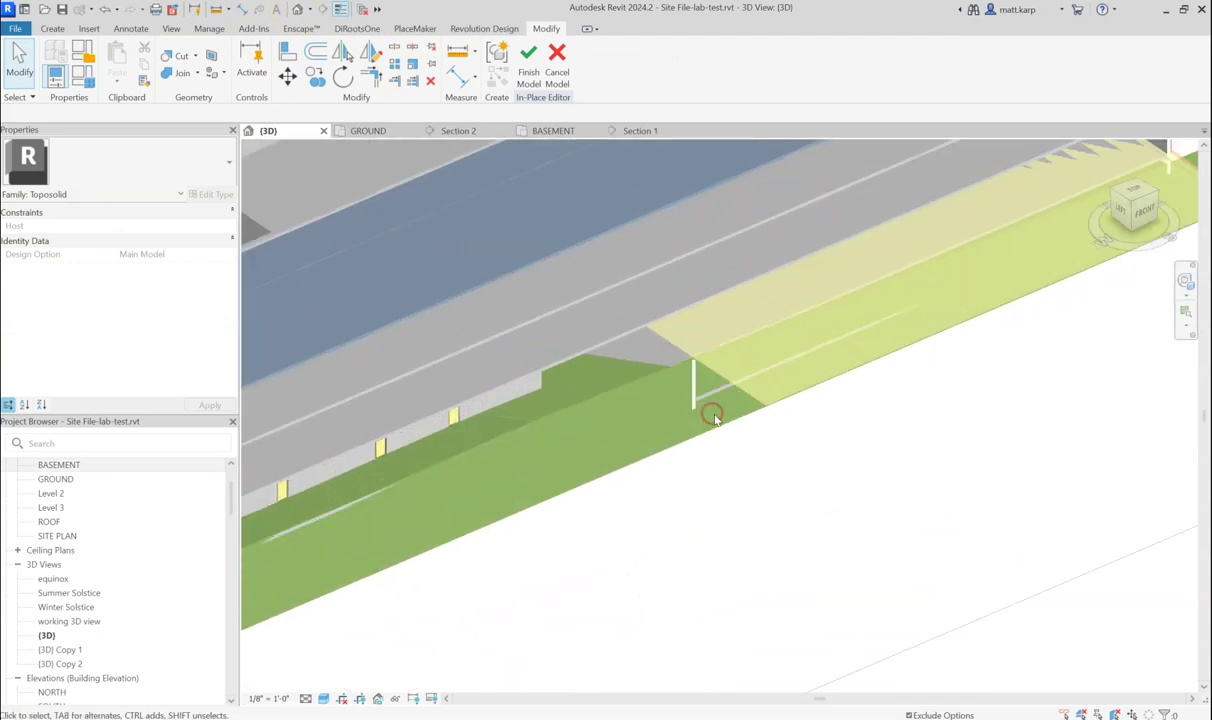
{"action": "middle_click_drag", "start_coordinate": [737, 357], "coordinate": [555, 398], "text": "shift"}
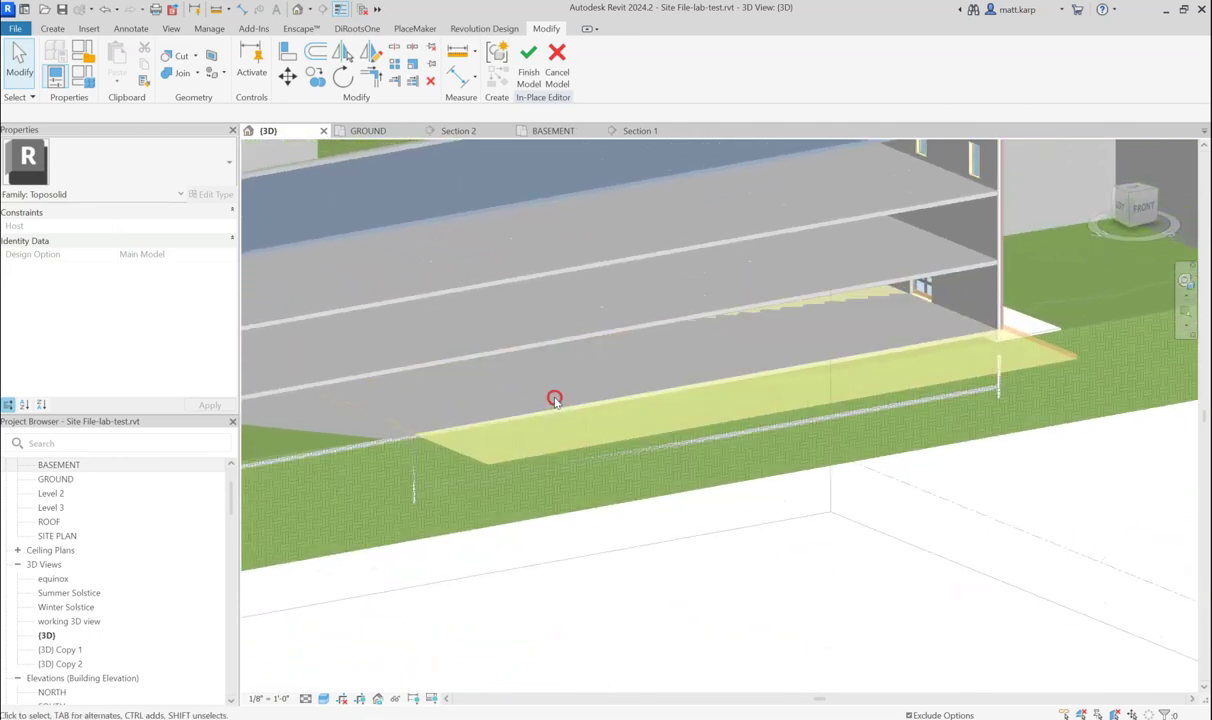
{"action": "scroll", "coordinate": [1041, 352], "scroll_direction": "up", "scroll_amount": 3}
{"action": "scroll", "coordinate": [995, 346], "scroll_direction": "up", "scroll_amount": 2}
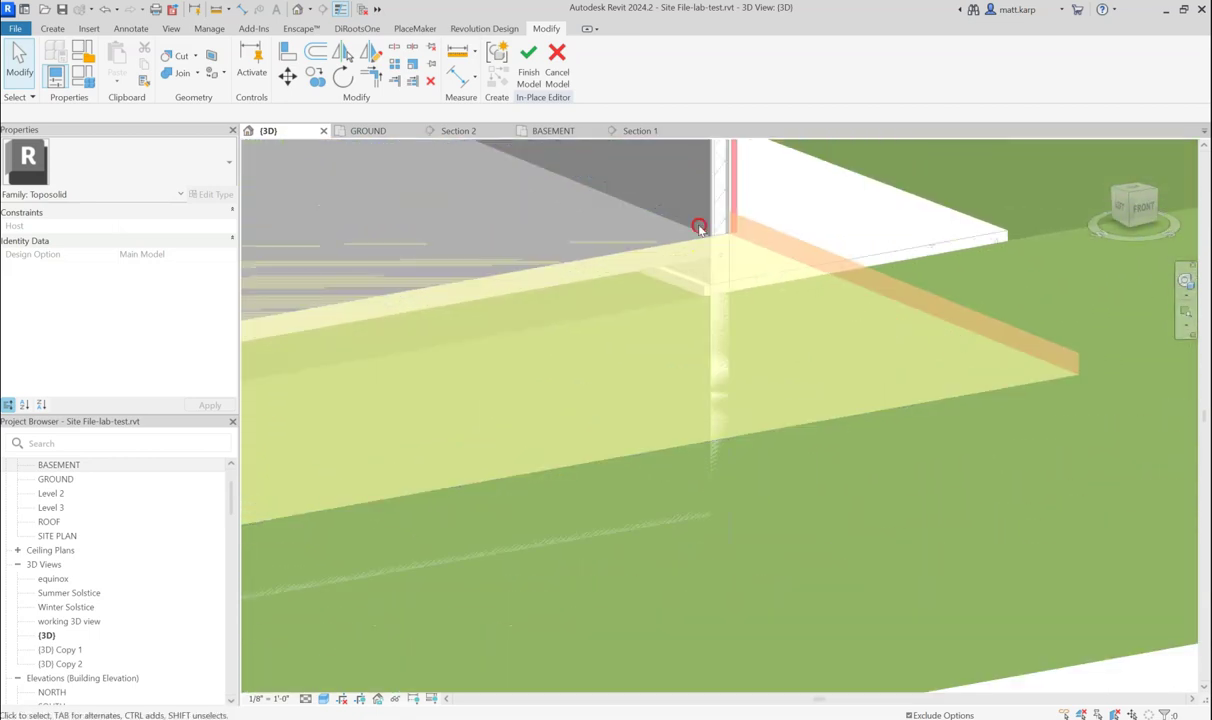
{"action": "middle_click_drag", "start_coordinate": [699, 228], "coordinate": [900, 363], "text": "shift"}
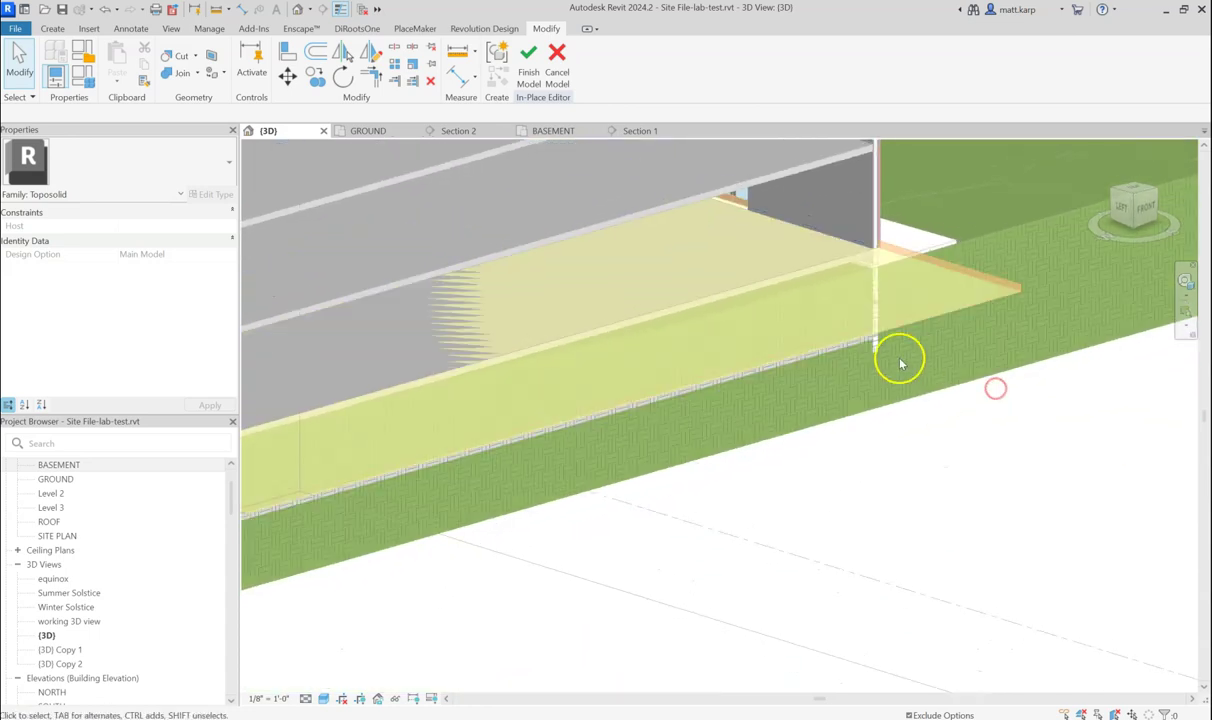
Switch the 3D view to Wireframe and select the void extrusion to see its full rectangle
{"action": "left_click", "coordinate": [324, 698]}
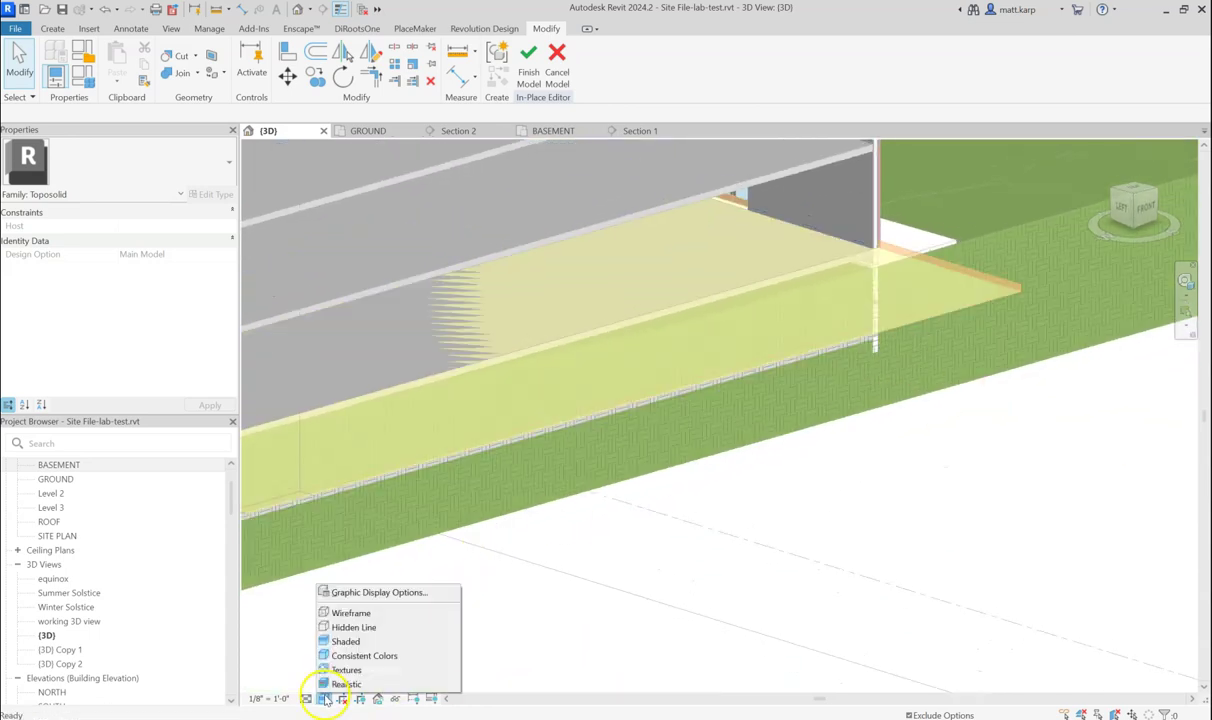
{"action": "left_click", "coordinate": [354, 614]}
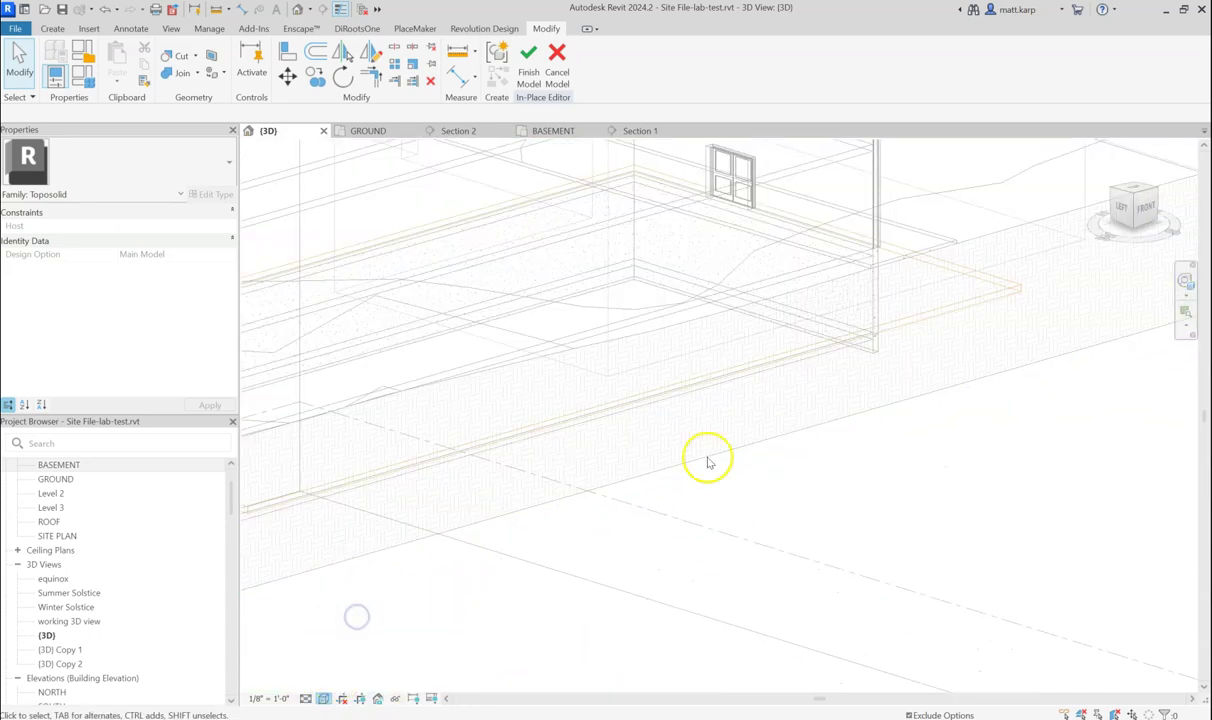
{"action": "left_click", "coordinate": [1008, 285]}
{"action": "middle_click_drag", "start_coordinate": [952, 438], "coordinate": [936, 441], "text": "shift"}
{"action": "scroll", "coordinate": [936, 441], "scroll_direction": "down", "scroll_amount": 5}
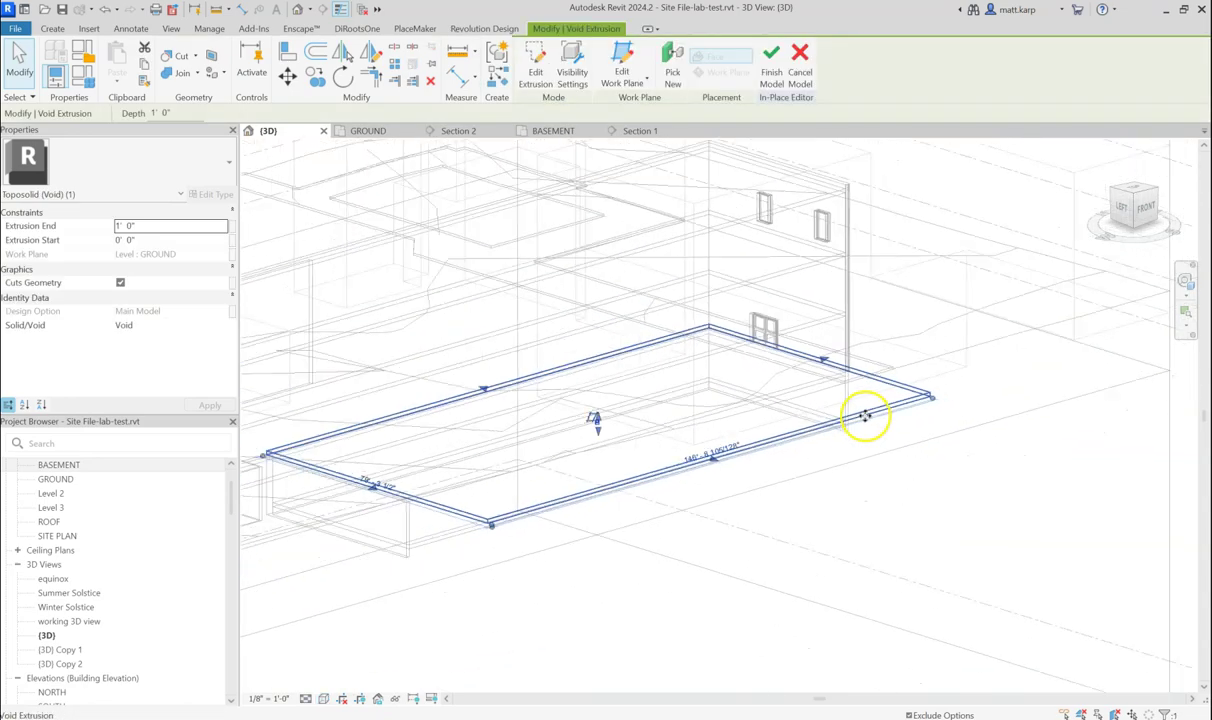
{"action": "middle_click_drag", "start_coordinate": [860, 419], "coordinate": [1043, 339], "text": "shift"}
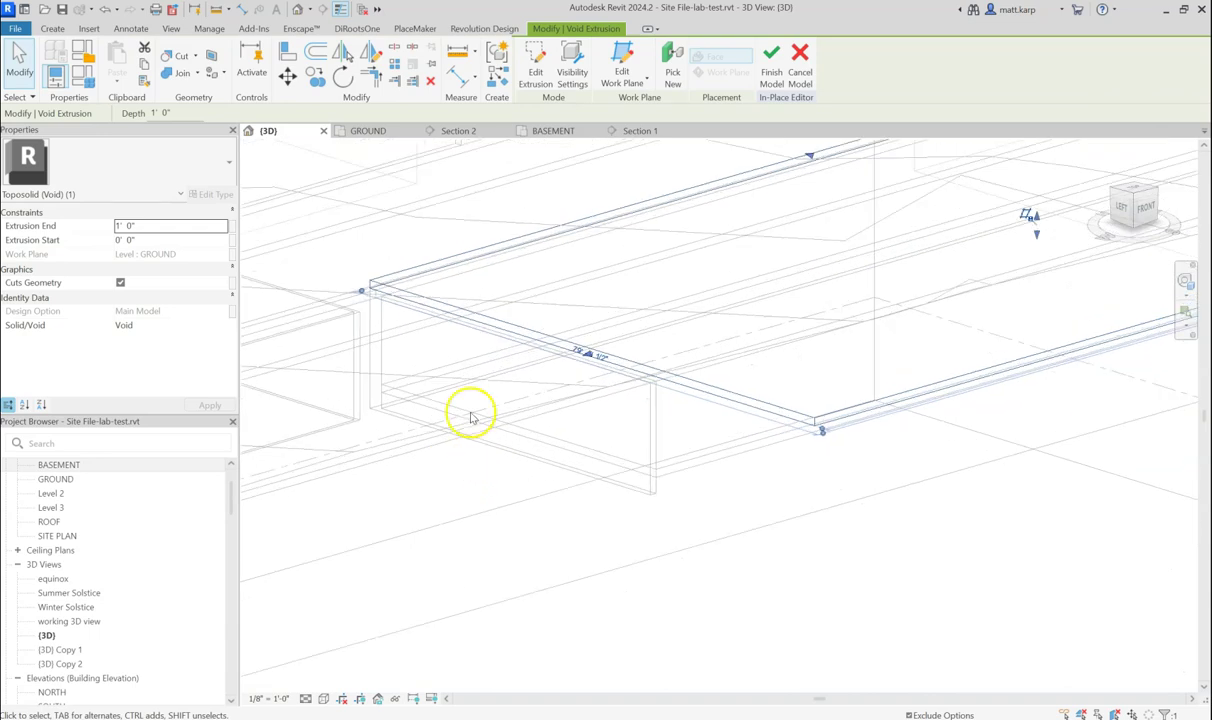
{"action": "left_click", "coordinate": [752, 546]}
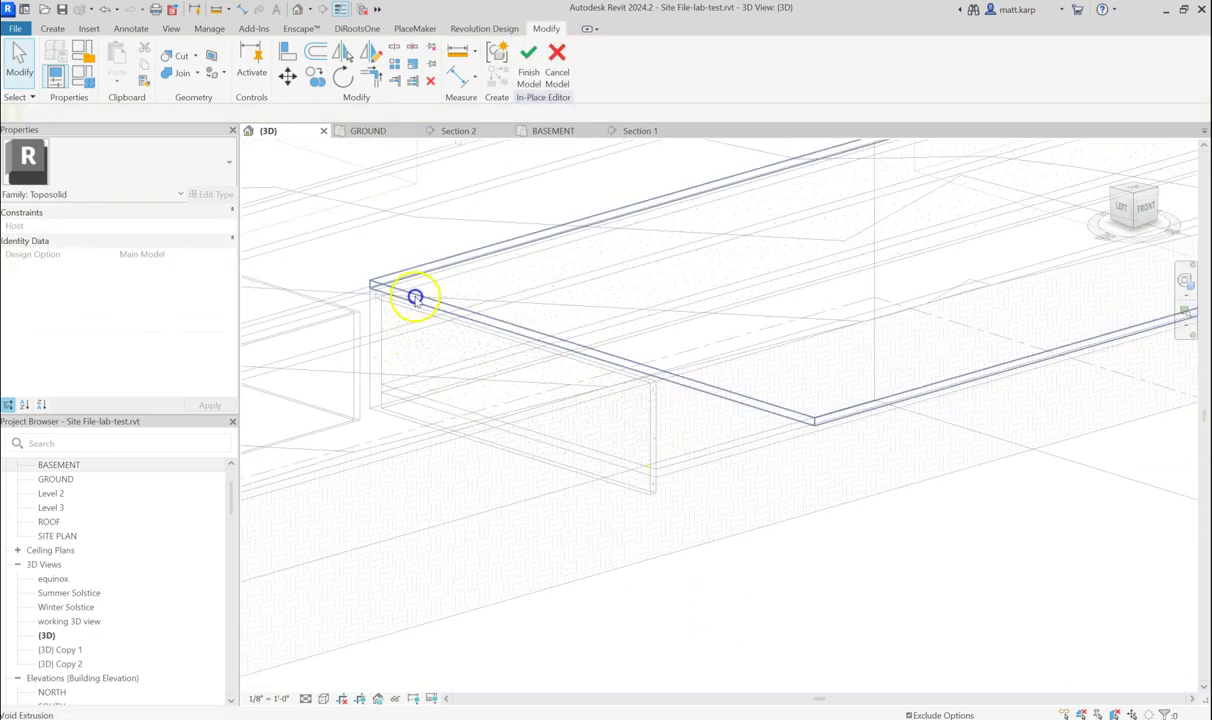
{"action": "scroll", "coordinate": [363, 296], "scroll_direction": "up", "scroll_amount": 4}
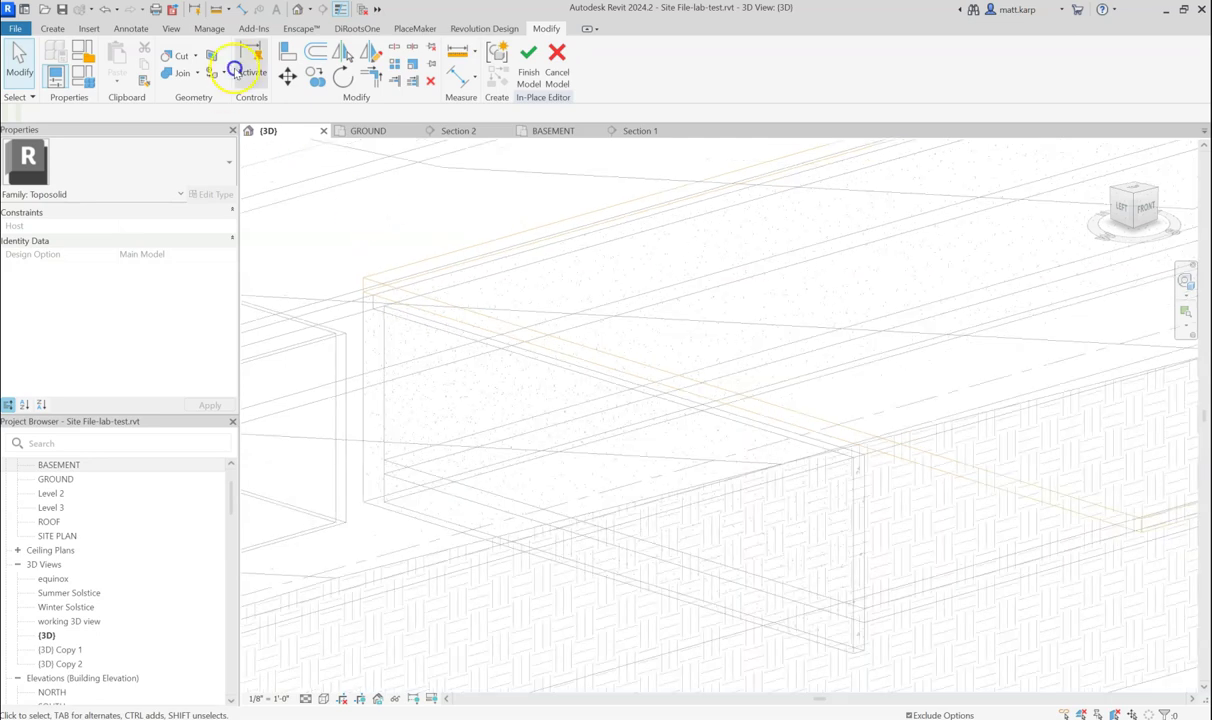
Align the first void extrusion edge to the basement floor slab edge
{"action": "left_click", "coordinate": [290, 52]}
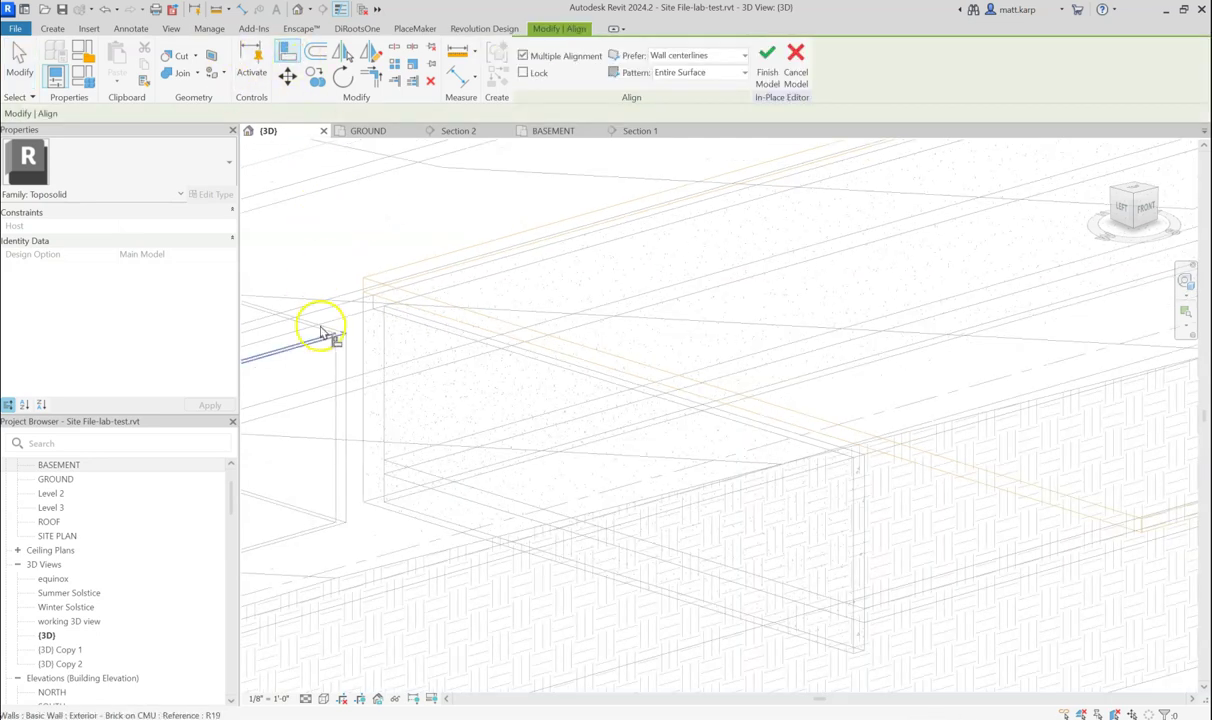
{"action": "left_click", "coordinate": [451, 503]}
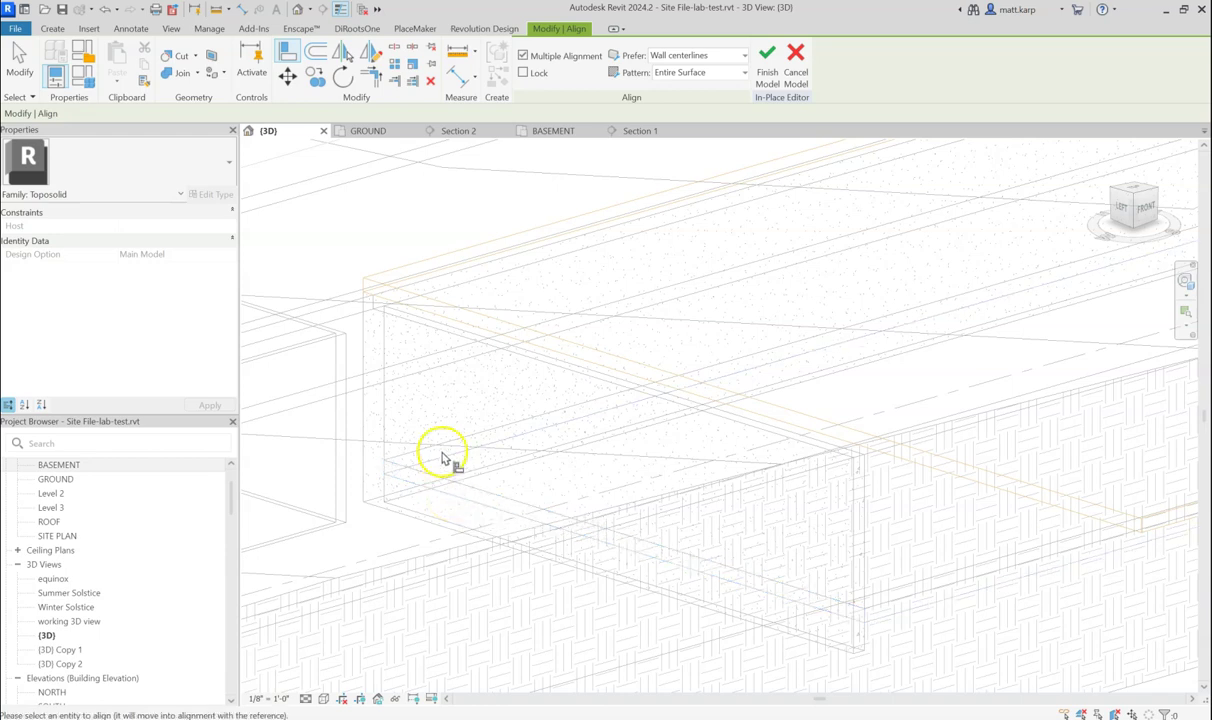
{"action": "left_click", "coordinate": [437, 325]}
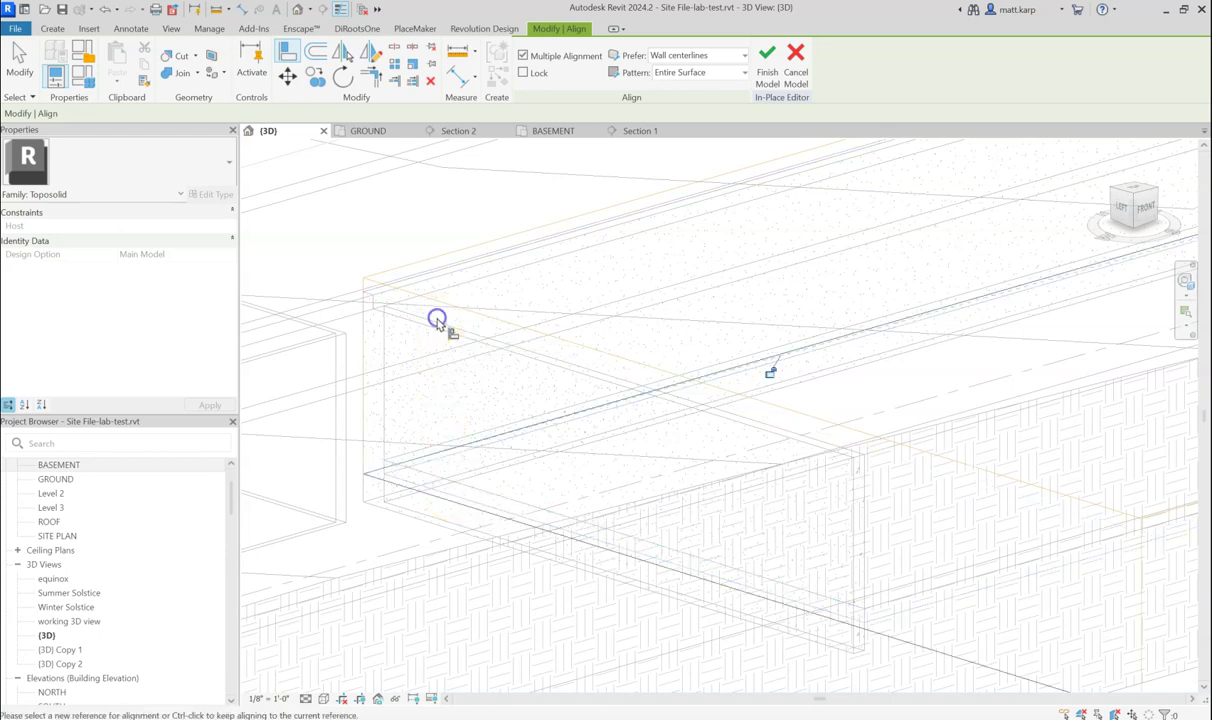
{"action": "mouse_move", "coordinate": [518, 516]}
{"action": "middle_mouse_down", "text": "shift"}
{"action": "mouse_move", "coordinate": [406, 463]}
{"action": "mouse_move", "coordinate": [513, 503]}
{"action": "middle_mouse_up", "text": "shift"}
{"action": "scroll", "coordinate": [425, 354], "scroll_direction": "up", "scroll_amount": 3}
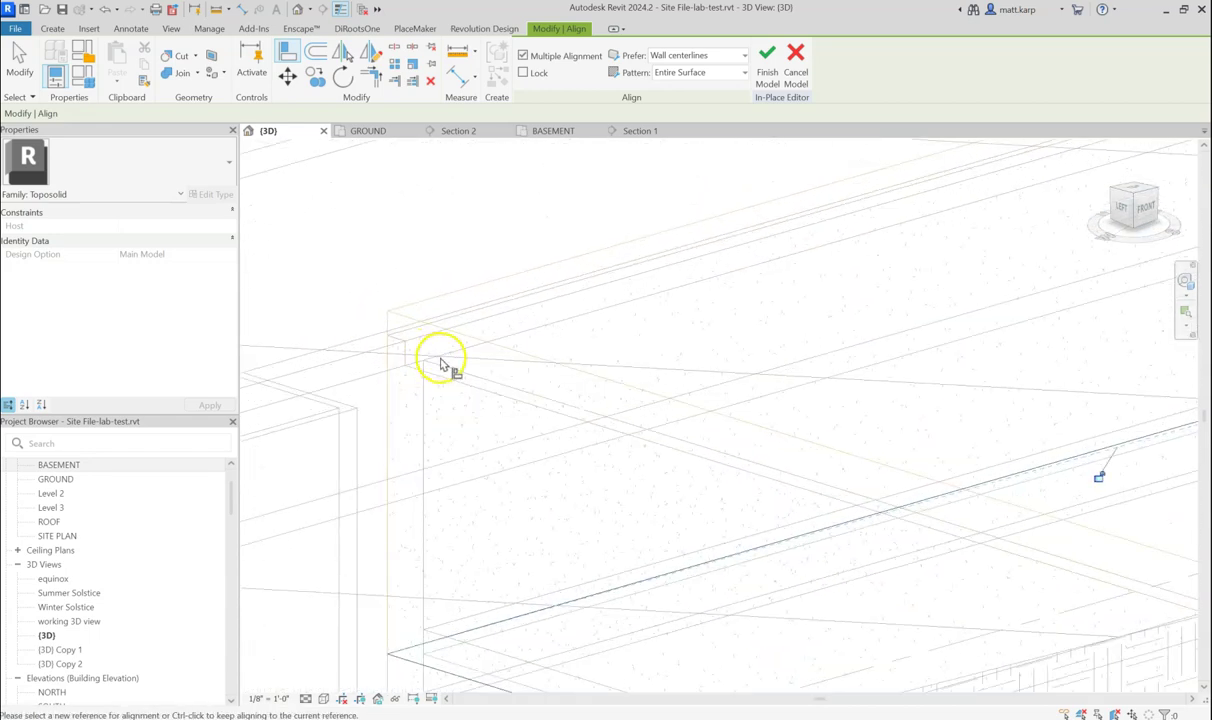
{"action": "key", "text": "Escape"}
Align another void edge to the floor edge, then exit the Align tool
{"action": "left_click", "coordinate": [287, 52]}
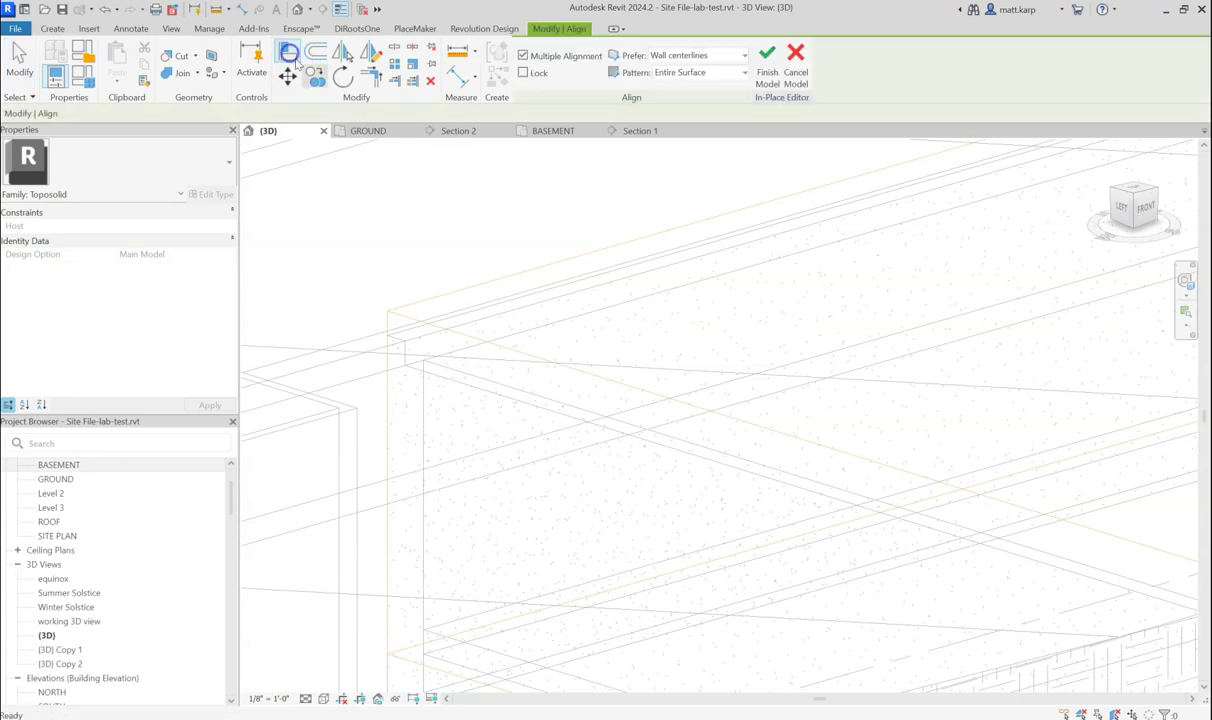
{"action": "scroll", "coordinate": [578, 358], "scroll_direction": "down", "scroll_amount": 5}
{"action": "scroll", "coordinate": [913, 392], "scroll_direction": "up", "scroll_amount": 3}
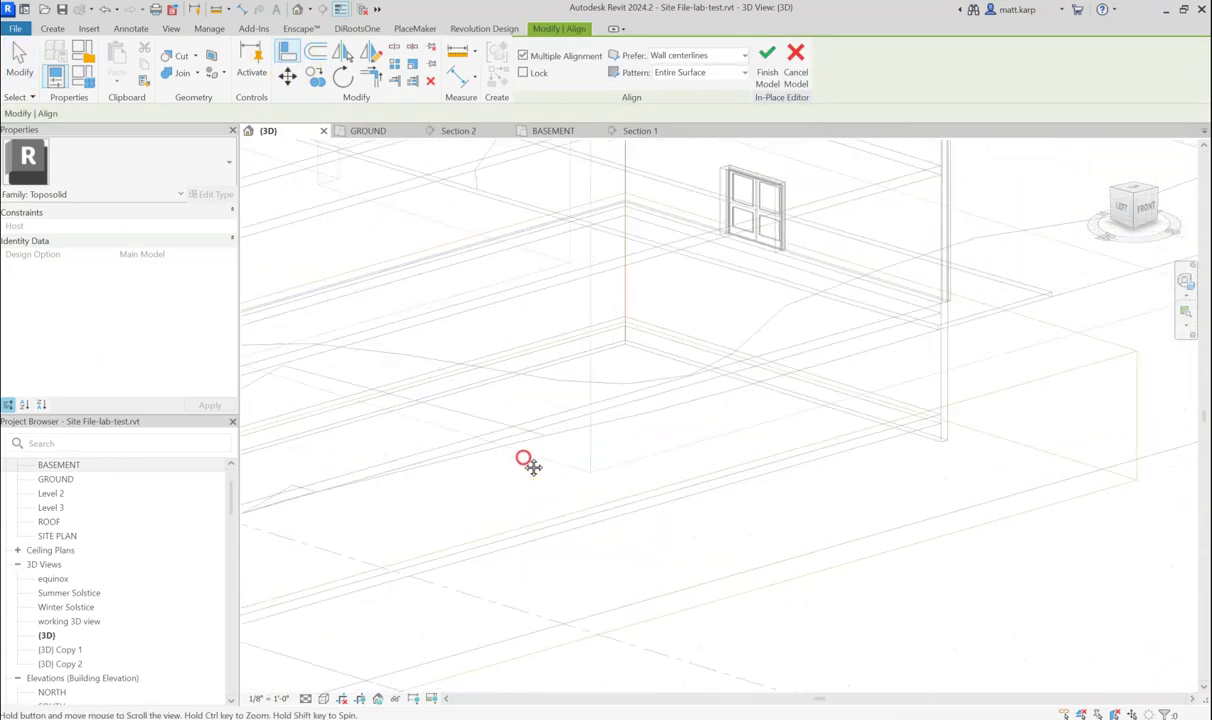
{"action": "scroll", "coordinate": [913, 392], "scroll_direction": "up", "scroll_amount": 5}
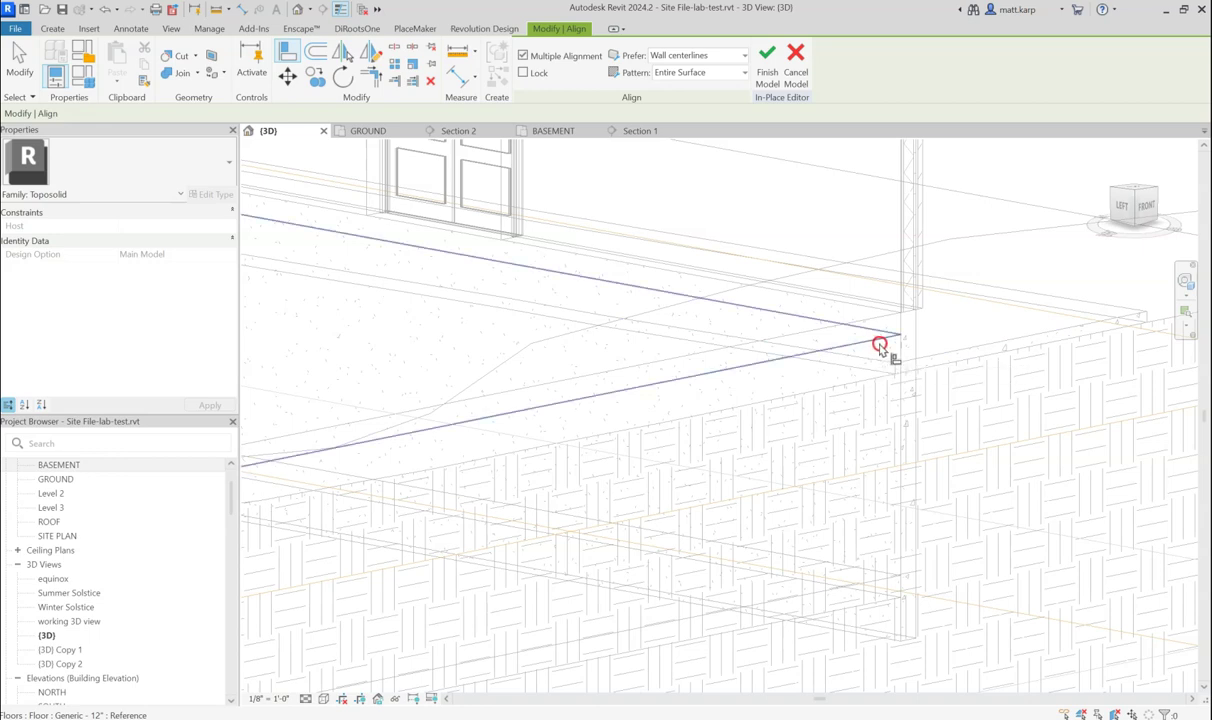
{"action": "scroll", "coordinate": [876, 333], "scroll_direction": "down", "scroll_amount": 5}
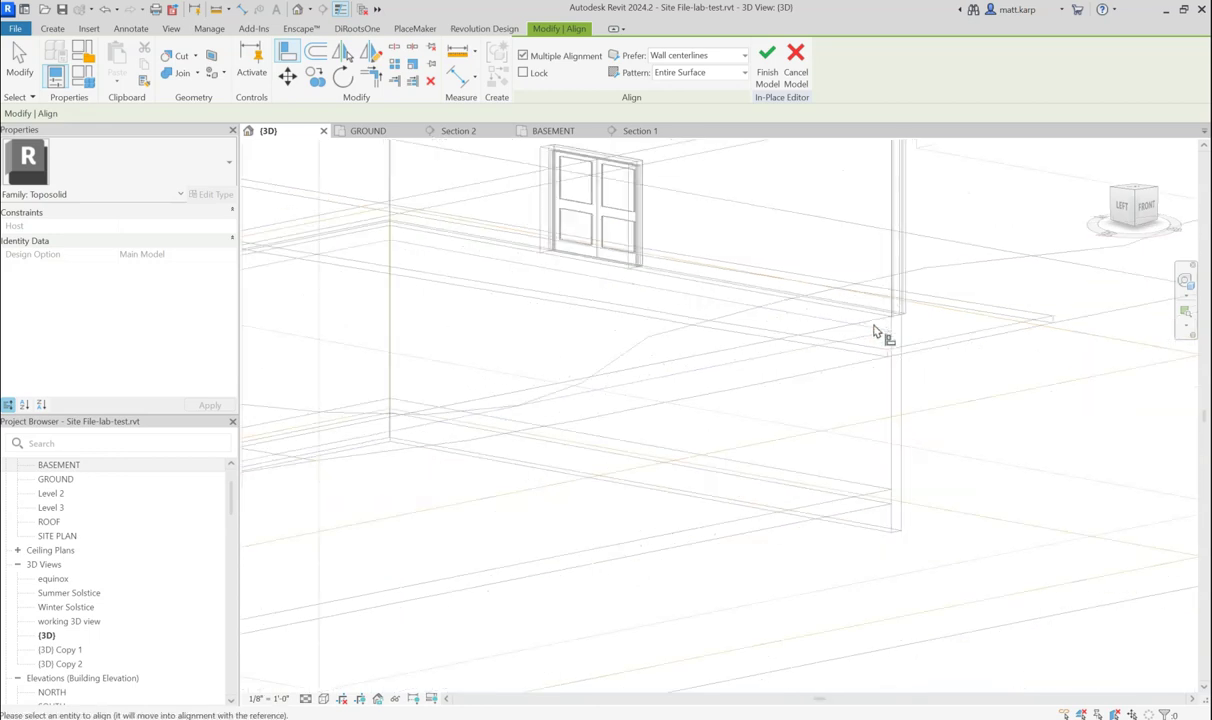
{"action": "left_click", "coordinate": [1055, 345]}
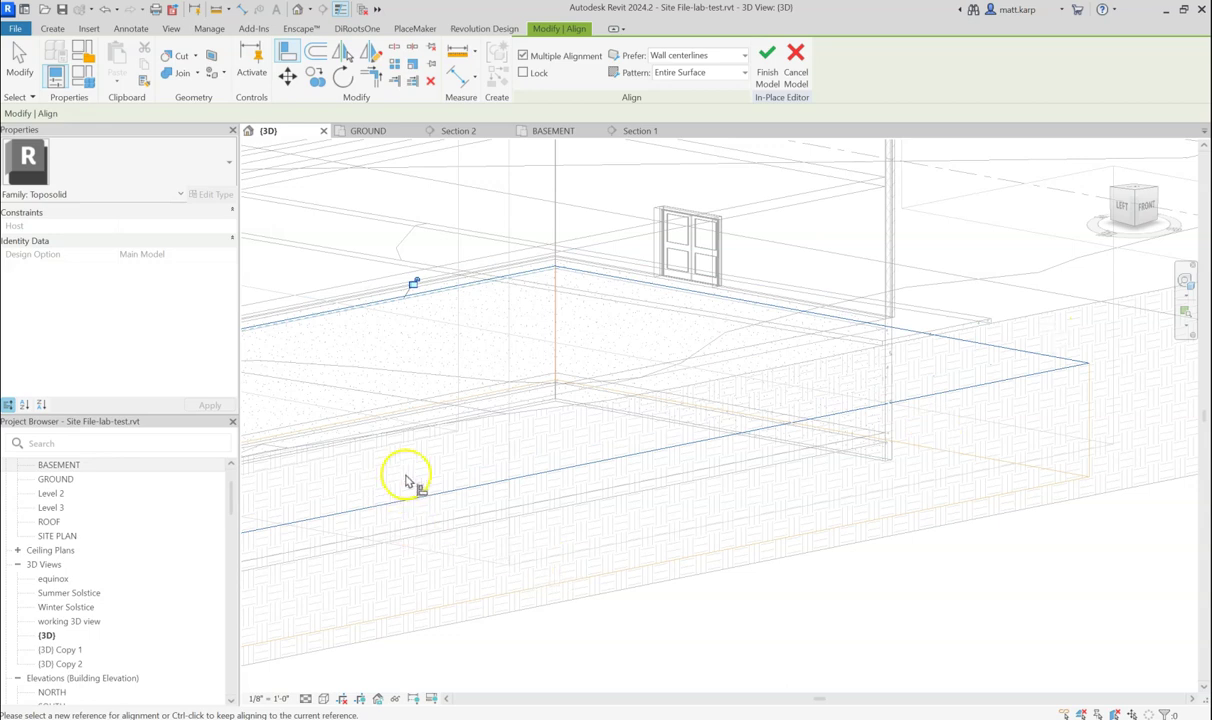
{"action": "middle_click_drag", "start_coordinate": [406, 481], "coordinate": [840, 420]}
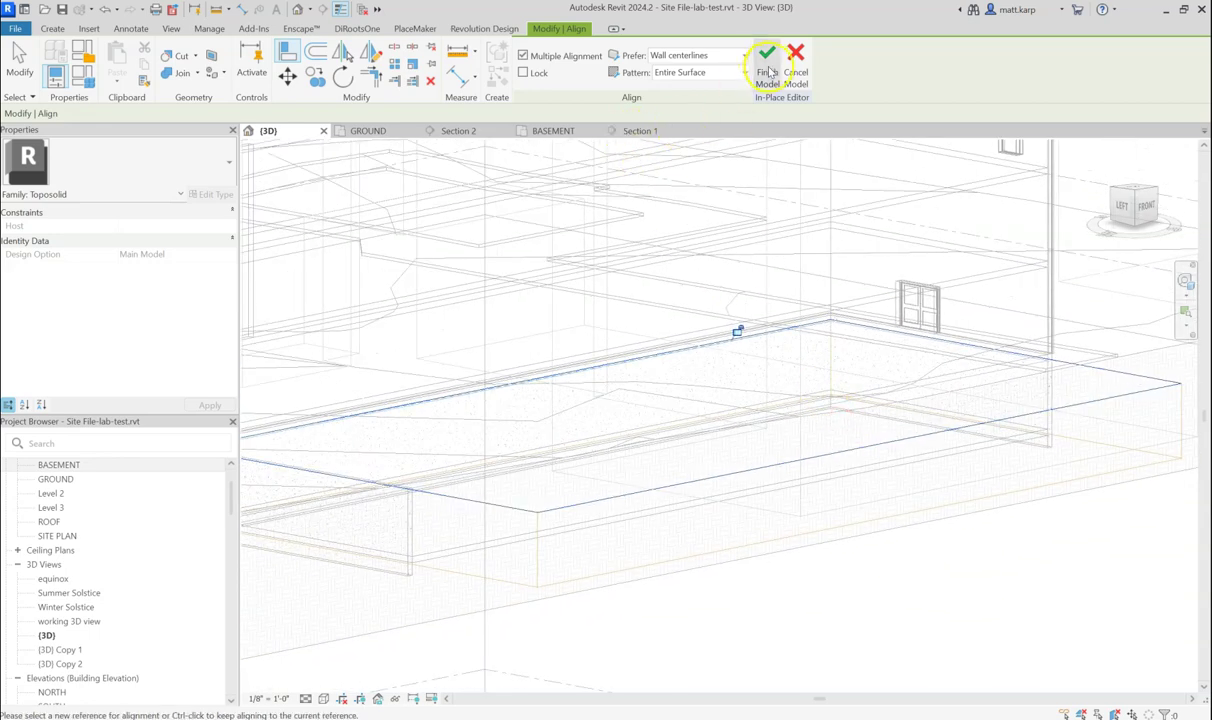
{"action": "scroll", "coordinate": [680, 318], "scroll_direction": "down", "scroll_amount": 2}
{"action": "scroll", "coordinate": [680, 318], "scroll_direction": "down", "scroll_amount": 2}
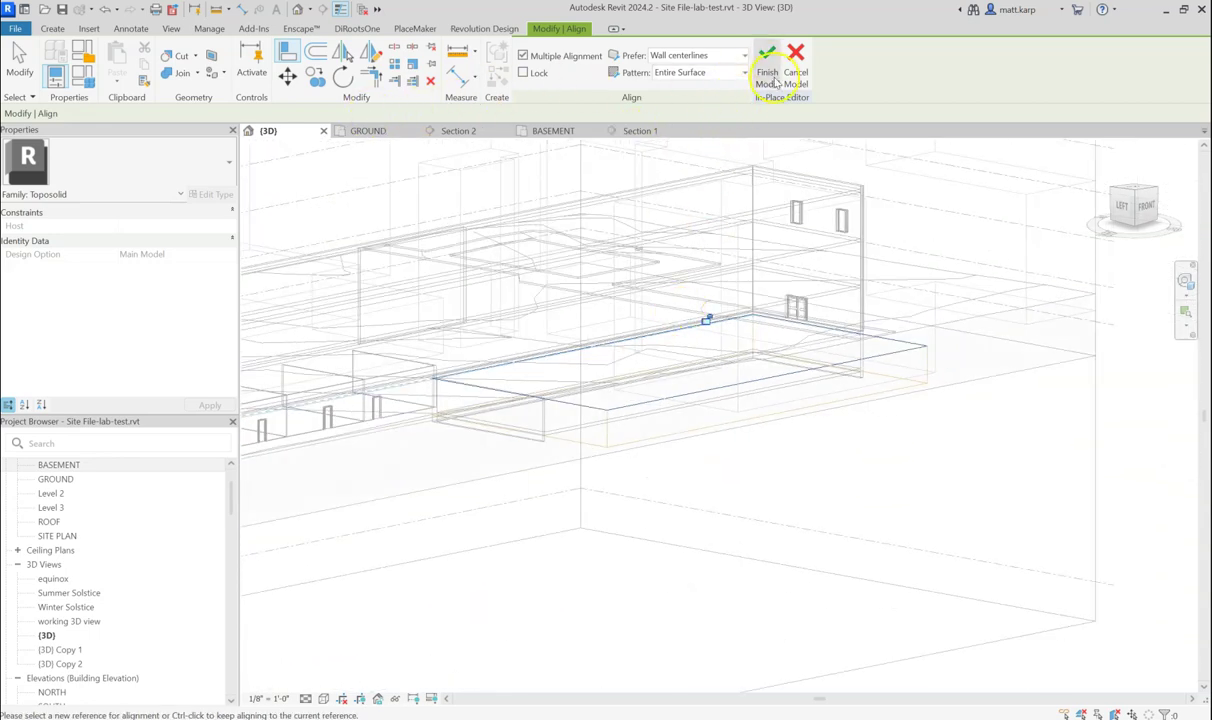
{"action": "key", "text": "Escape"}
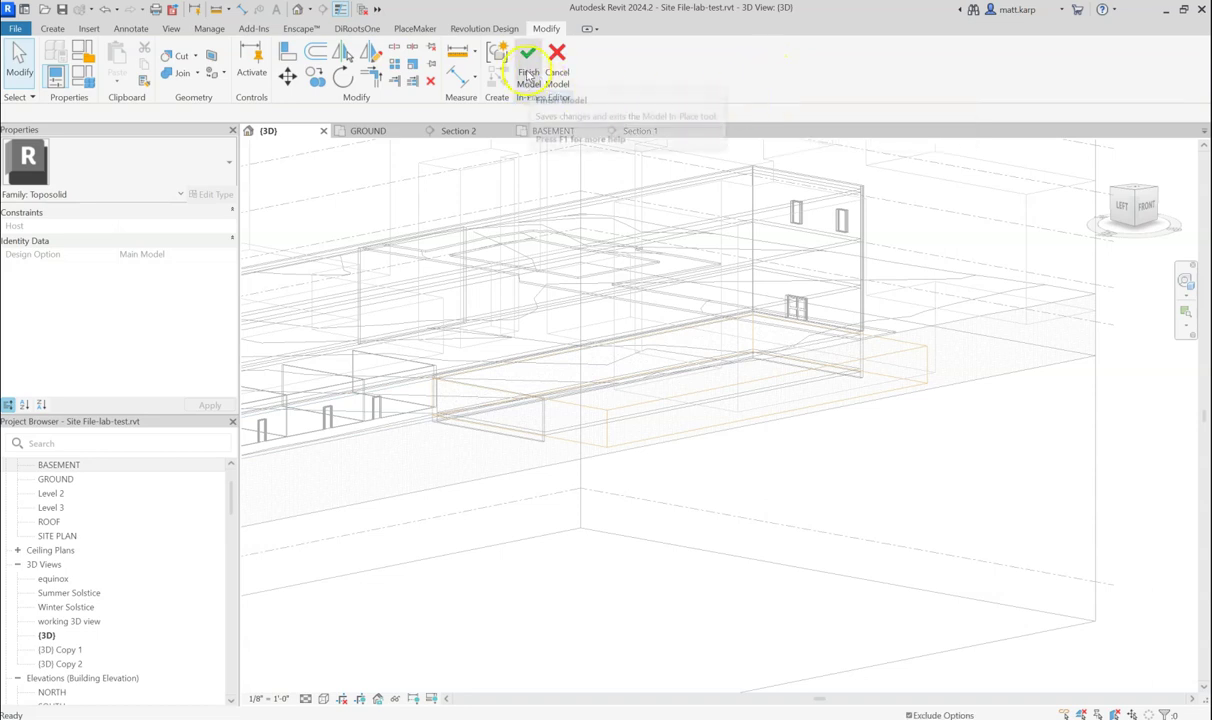
Cut the toposolid with the void extrusion and finish the 'basement' in-place model
{"action": "scroll", "coordinate": [752, 303], "scroll_direction": "down", "scroll_amount": 2}
{"action": "middle_click_drag", "start_coordinate": [760, 310], "coordinate": [771, 433]}
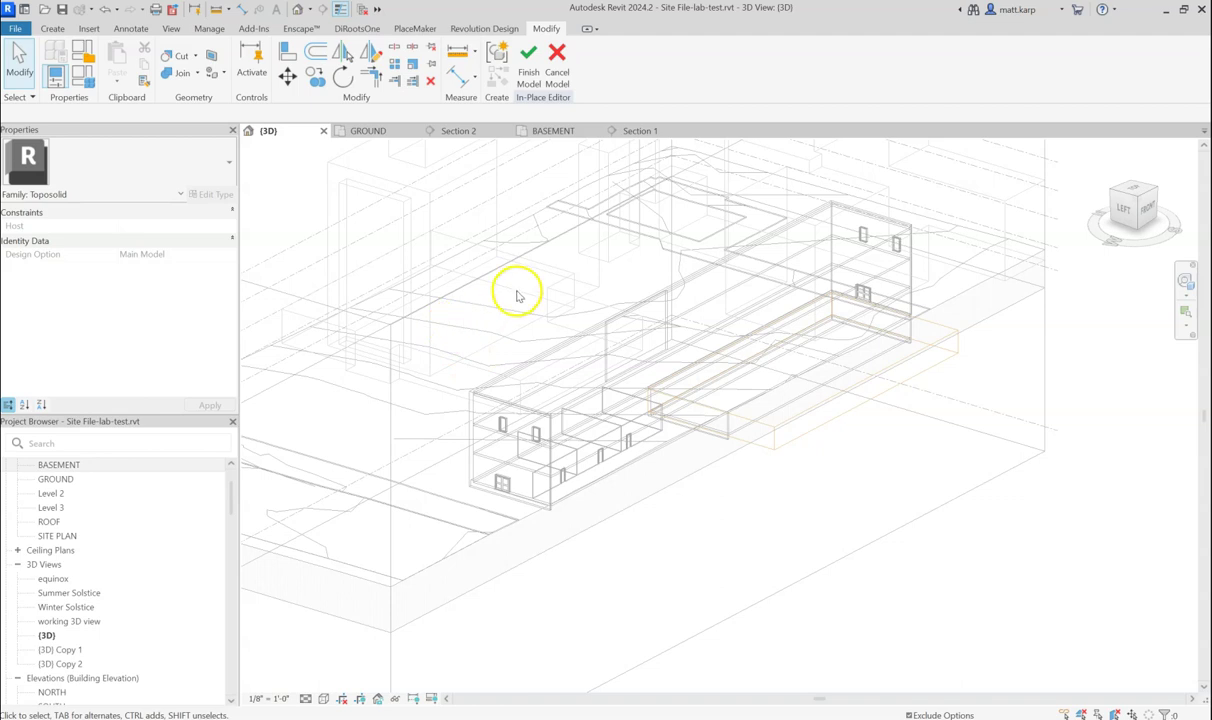
{"action": "left_click", "coordinate": [172, 57]}
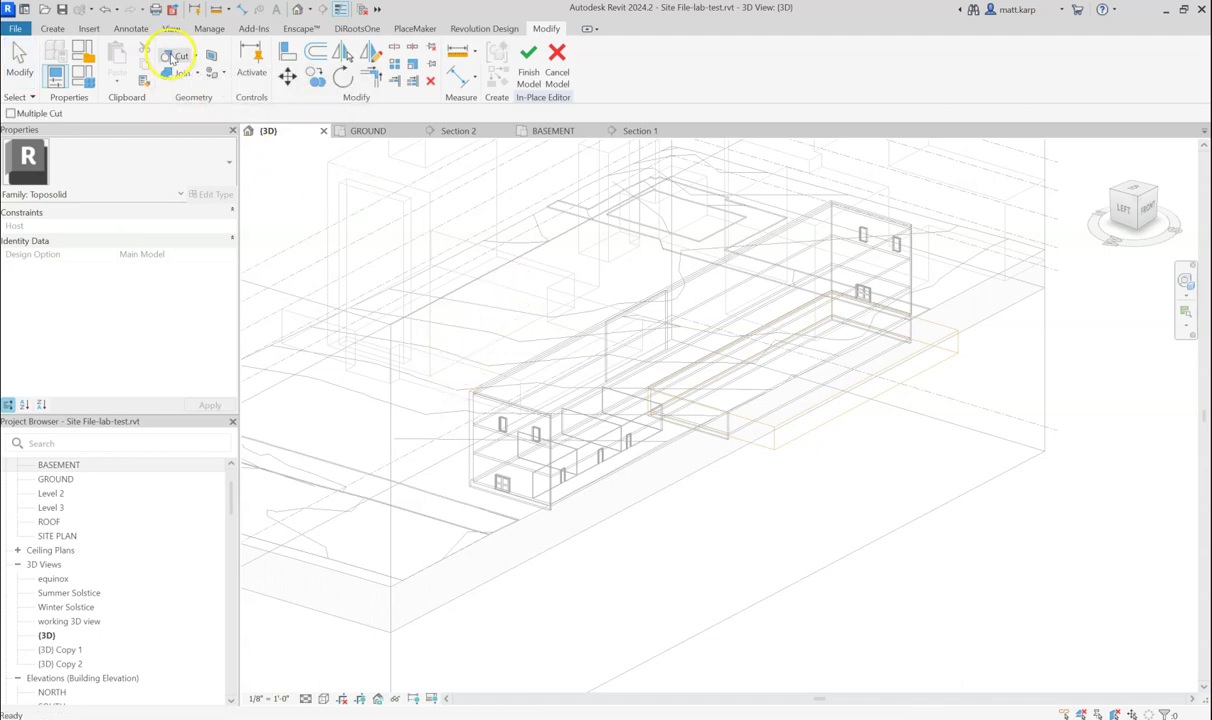
{"action": "left_click", "coordinate": [452, 389]}
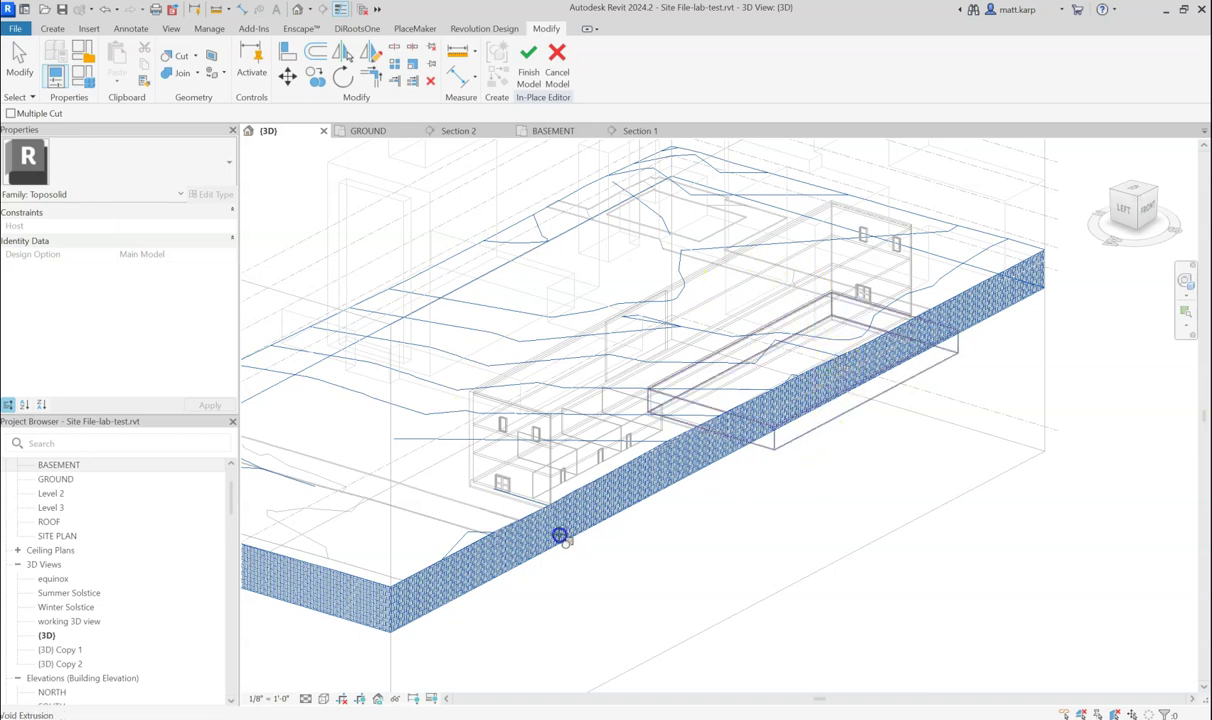
{"action": "left_click", "coordinate": [560, 536]}
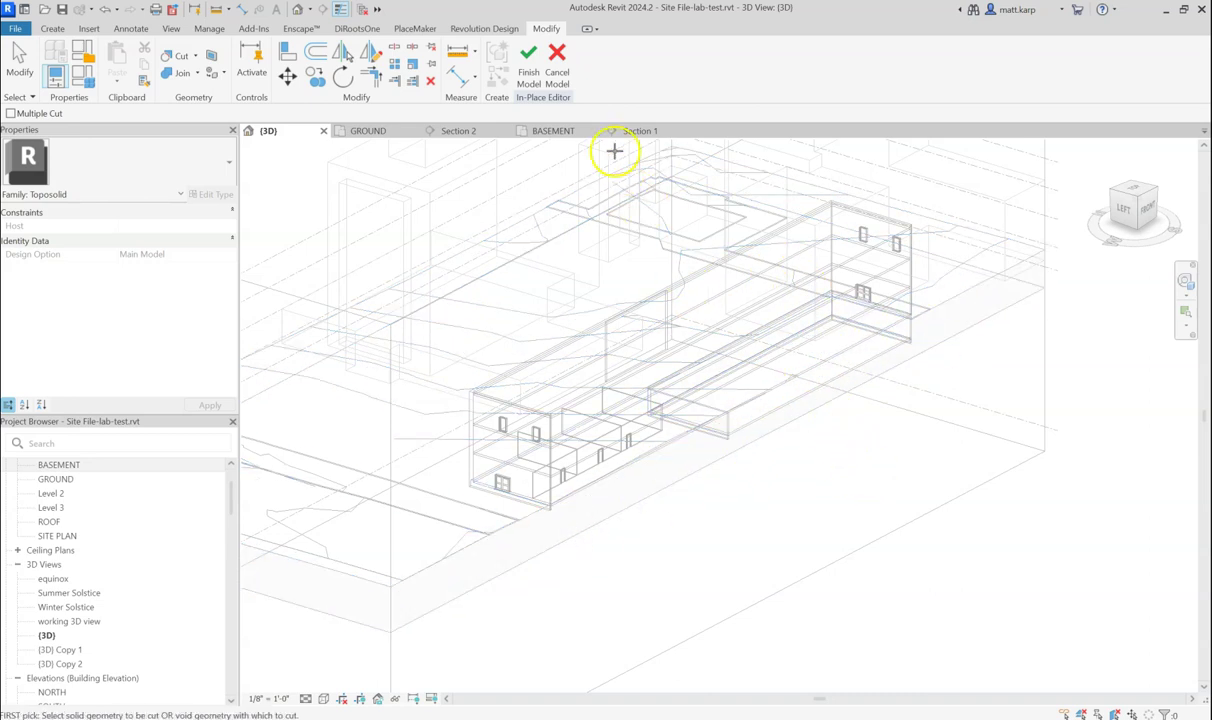
{"action": "left_click", "coordinate": [530, 68]}
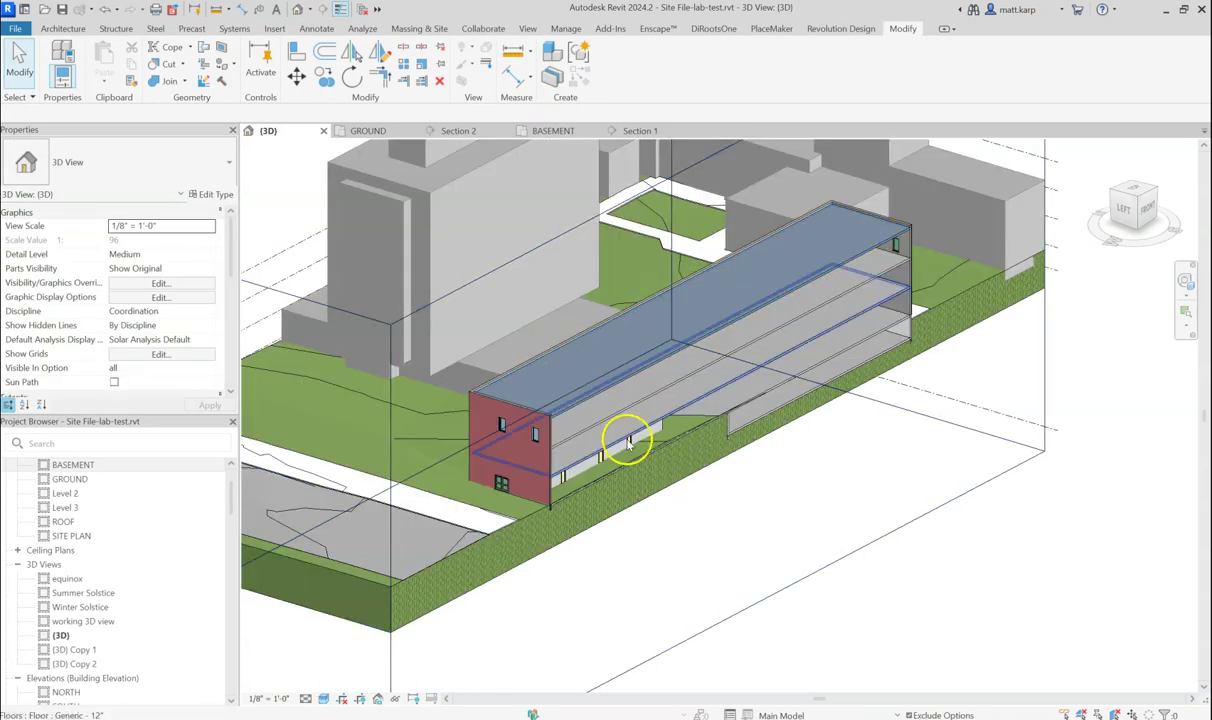
{"action": "left_click", "coordinate": [327, 700]}
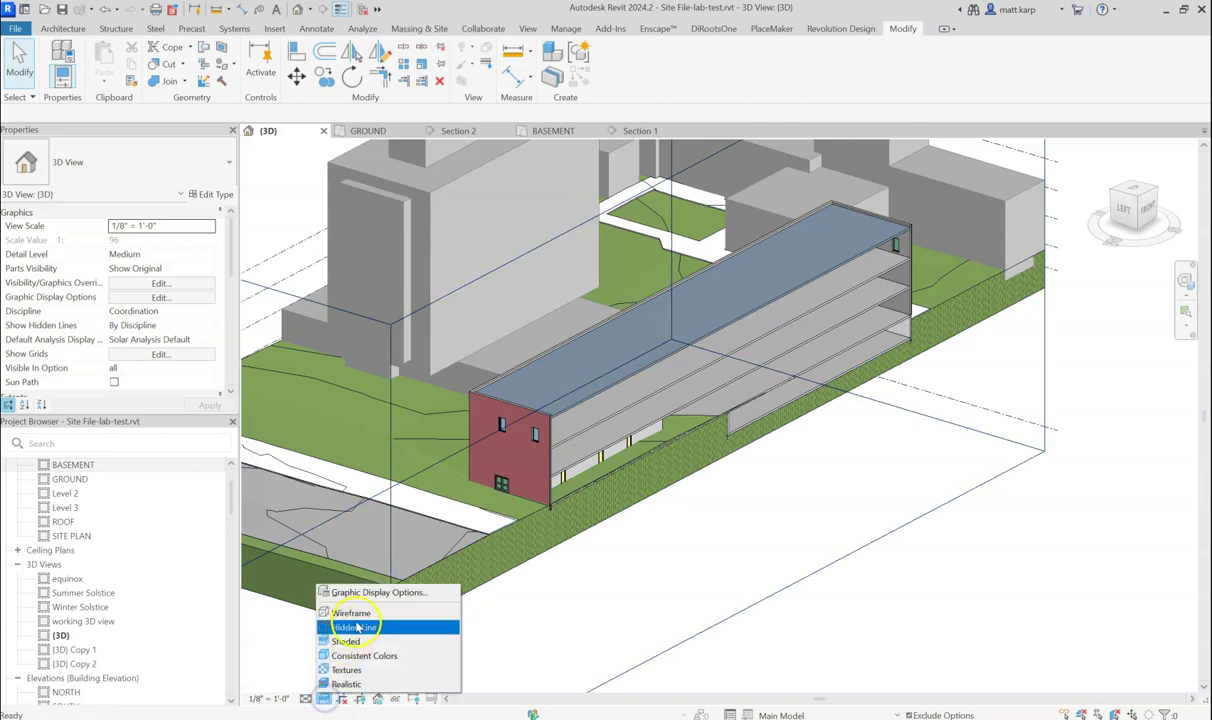
{"action": "left_click", "coordinate": [741, 533]}
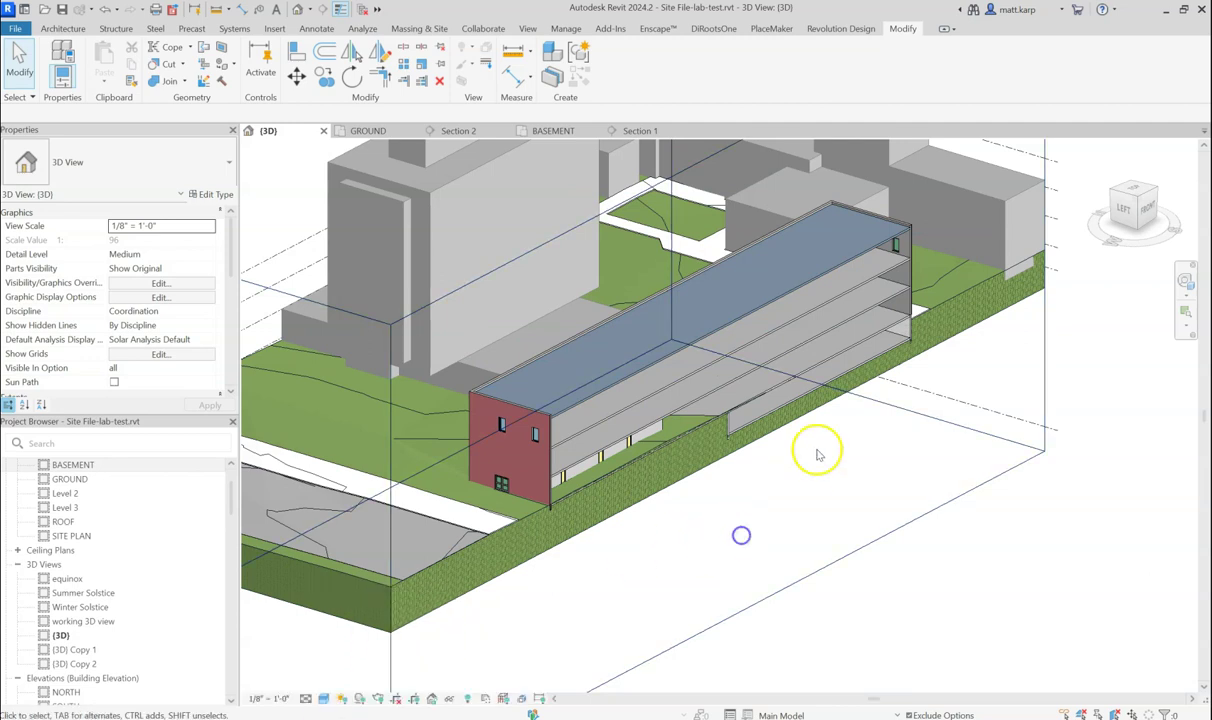
{"action": "scroll", "coordinate": [825, 385], "scroll_direction": "up", "scroll_amount": 5}
{"action": "mouse_move", "coordinate": [825, 385]}
{"action": "middle_mouse_down", "text": "shift"}
{"action": "mouse_move", "coordinate": [808, 398]}
{"action": "mouse_move", "coordinate": [798, 335]}
{"action": "mouse_move", "coordinate": [725, 300]}
{"action": "mouse_move", "coordinate": [766, 298]}
{"action": "middle_mouse_up", "text": "shift"}
{"action": "middle_click_drag", "start_coordinate": [460, 387], "coordinate": [793, 400], "text": "shift"}
{"action": "scroll", "coordinate": [625, 379], "scroll_direction": "up", "scroll_amount": 4}
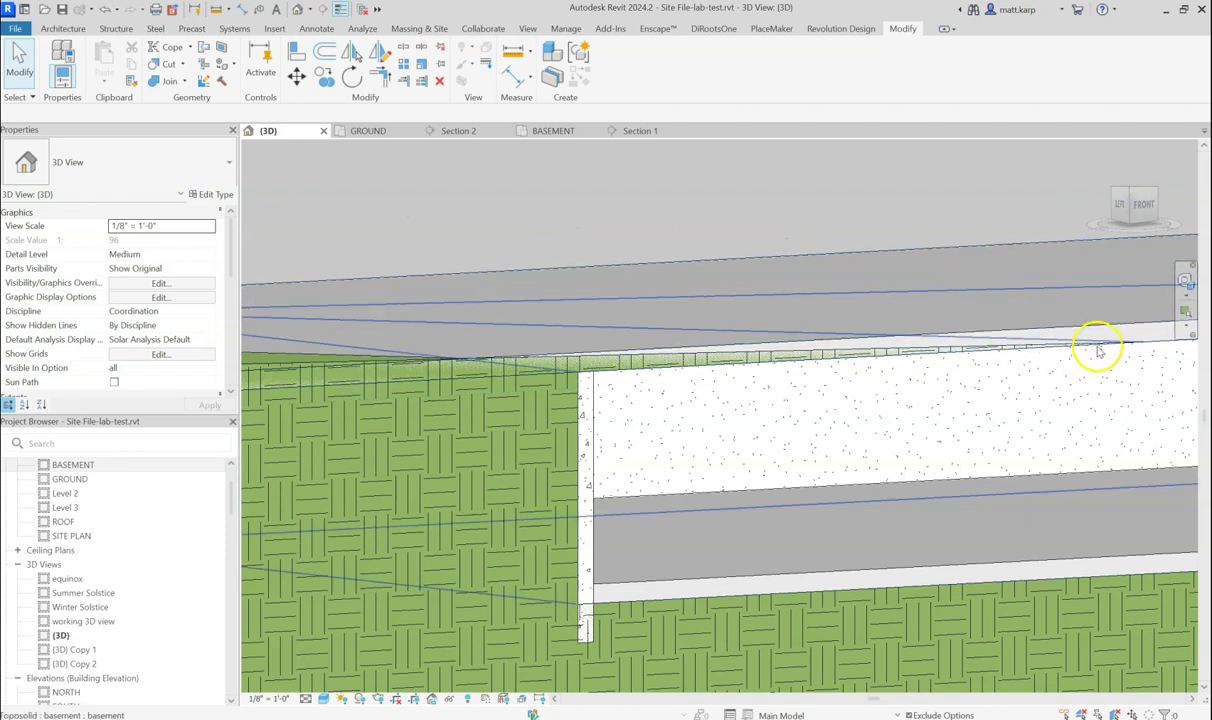
{"action": "scroll", "coordinate": [1060, 365], "scroll_direction": "down", "scroll_amount": 3}
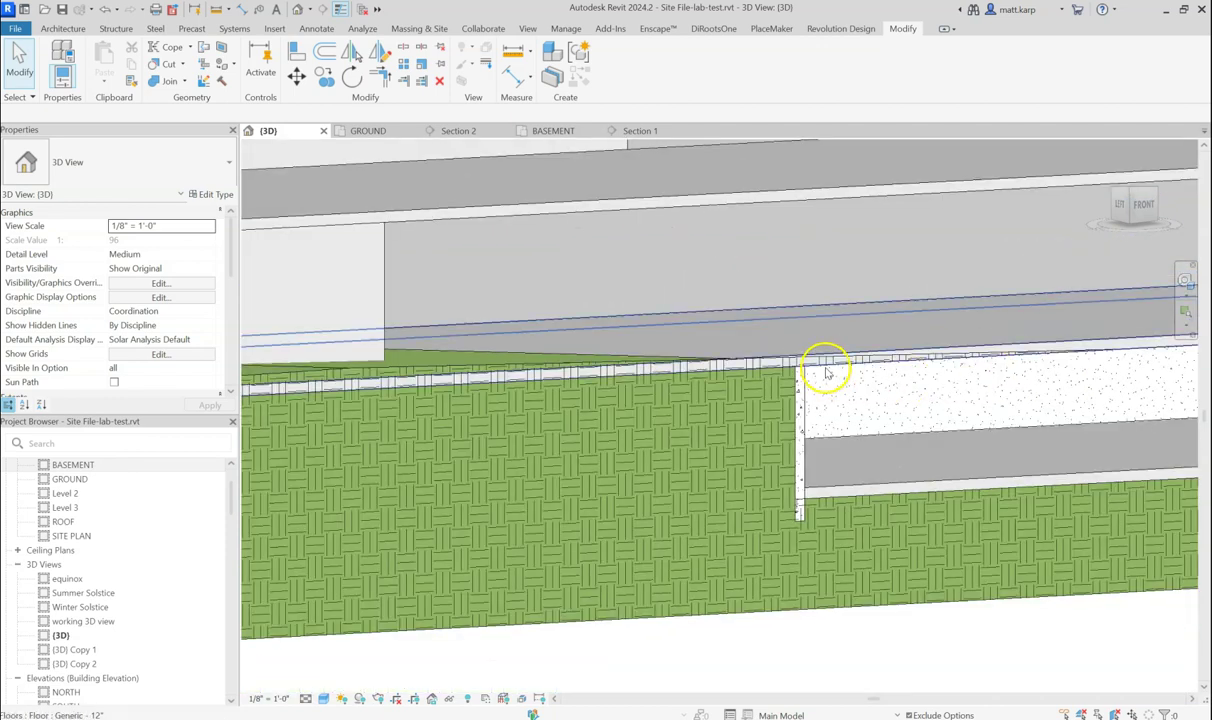
{"action": "scroll", "coordinate": [826, 372], "scroll_direction": "down", "scroll_amount": 5}
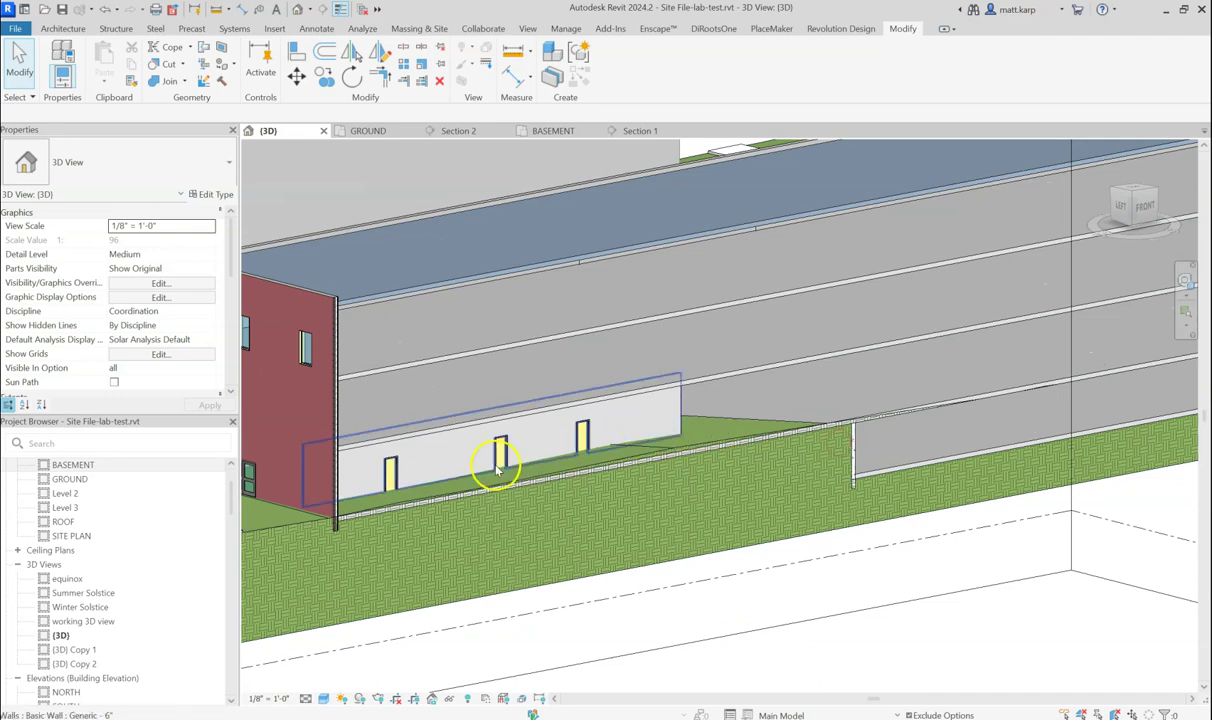
{"action": "scroll", "coordinate": [732, 427], "scroll_direction": "down", "scroll_amount": 5}
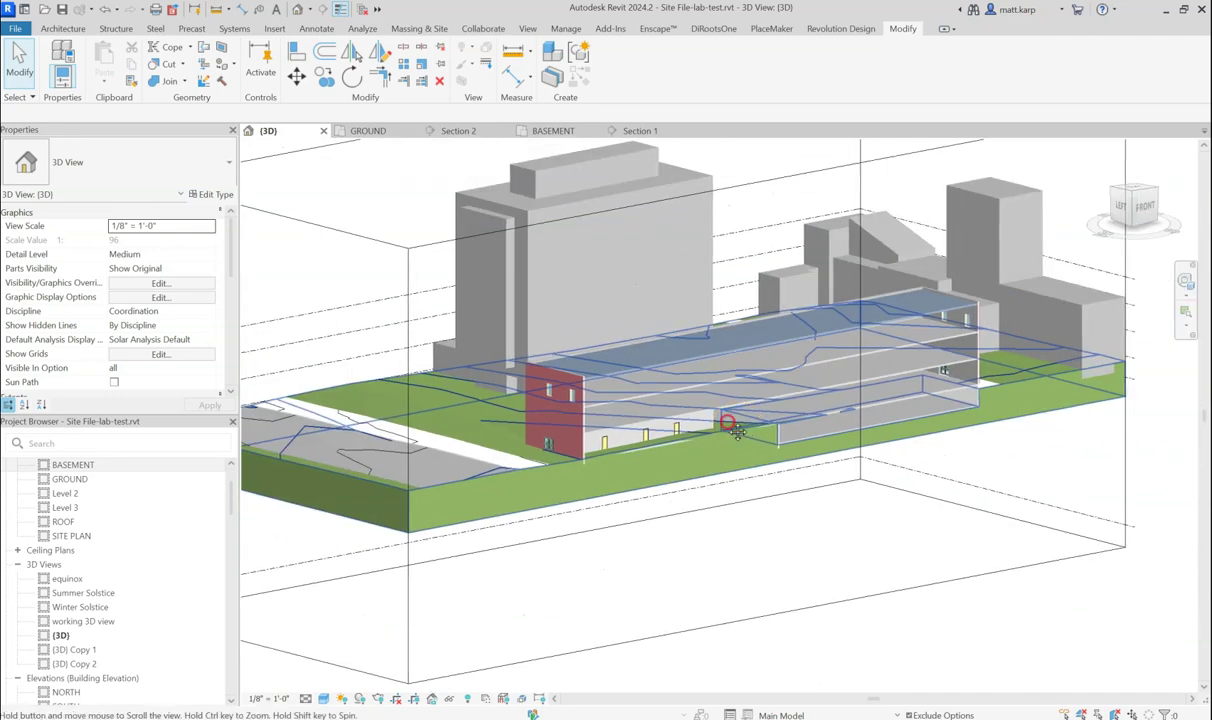
{"action": "middle_click_drag", "start_coordinate": [732, 427], "coordinate": [711, 446], "text": "shift"}
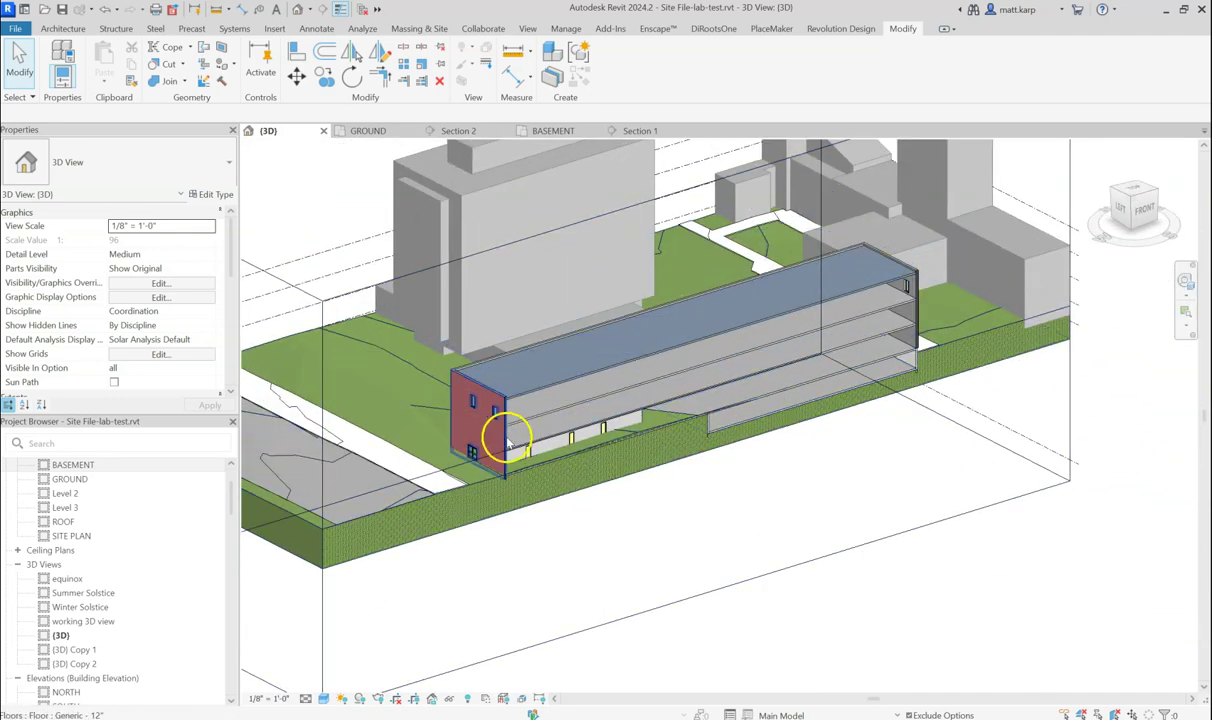
{"action": "scroll", "coordinate": [744, 428], "scroll_direction": "up", "scroll_amount": 5}
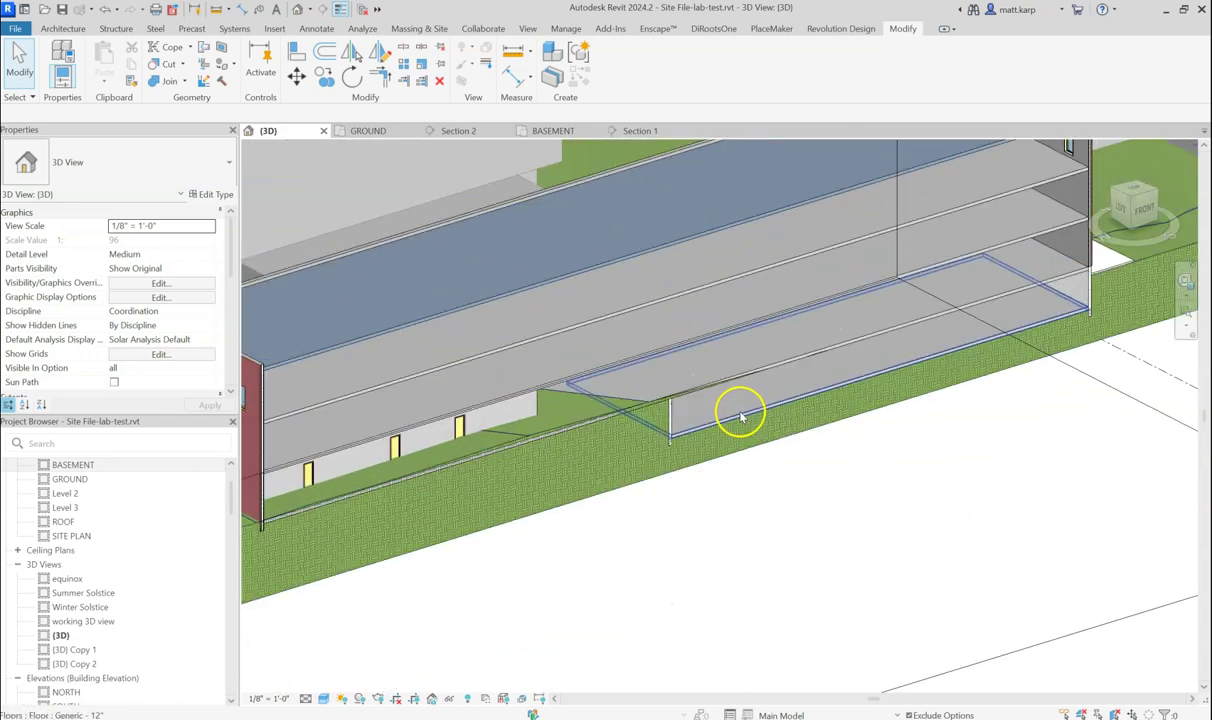
{"action": "scroll", "coordinate": [740, 416], "scroll_direction": "down", "scroll_amount": 5}
{"action": "scroll", "coordinate": [798, 420], "scroll_direction": "up", "scroll_amount": 3}
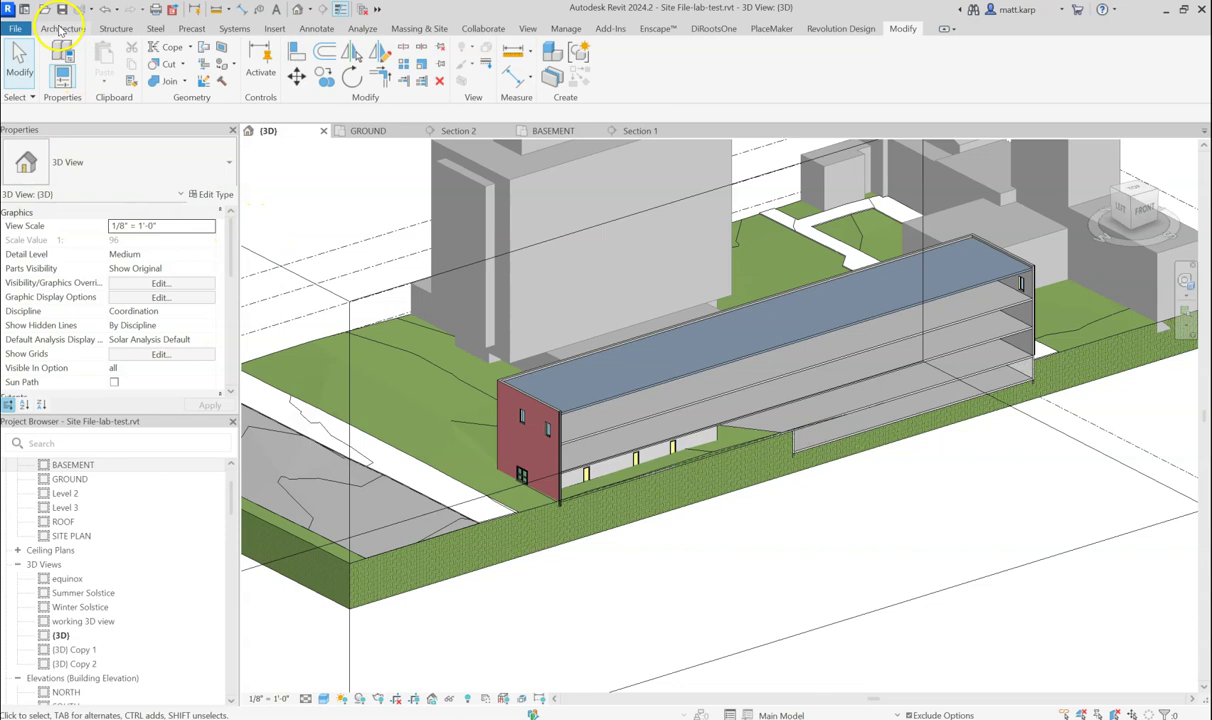
{"action": "scroll", "coordinate": [519, 317], "scroll_direction": "down", "scroll_amount": 2}
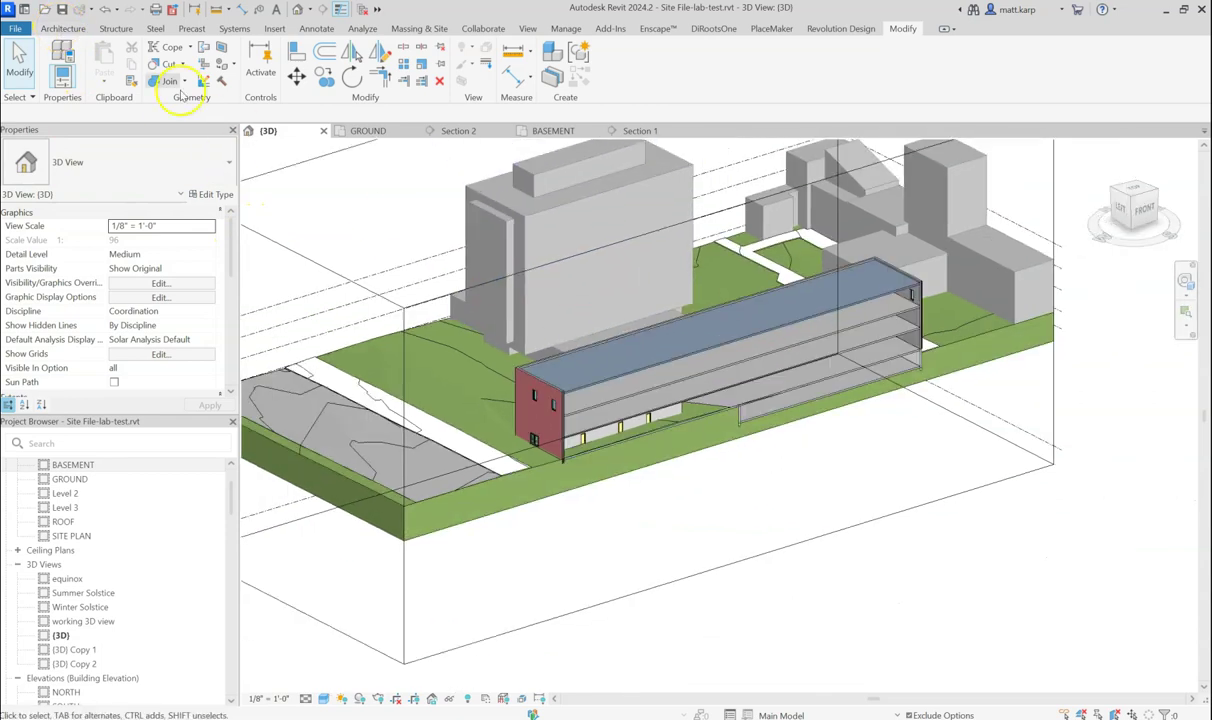
Create a Model In-Place family in the Toposolid category, keeping the name Toposolid 1
{"action": "left_click", "coordinate": [63, 28]}
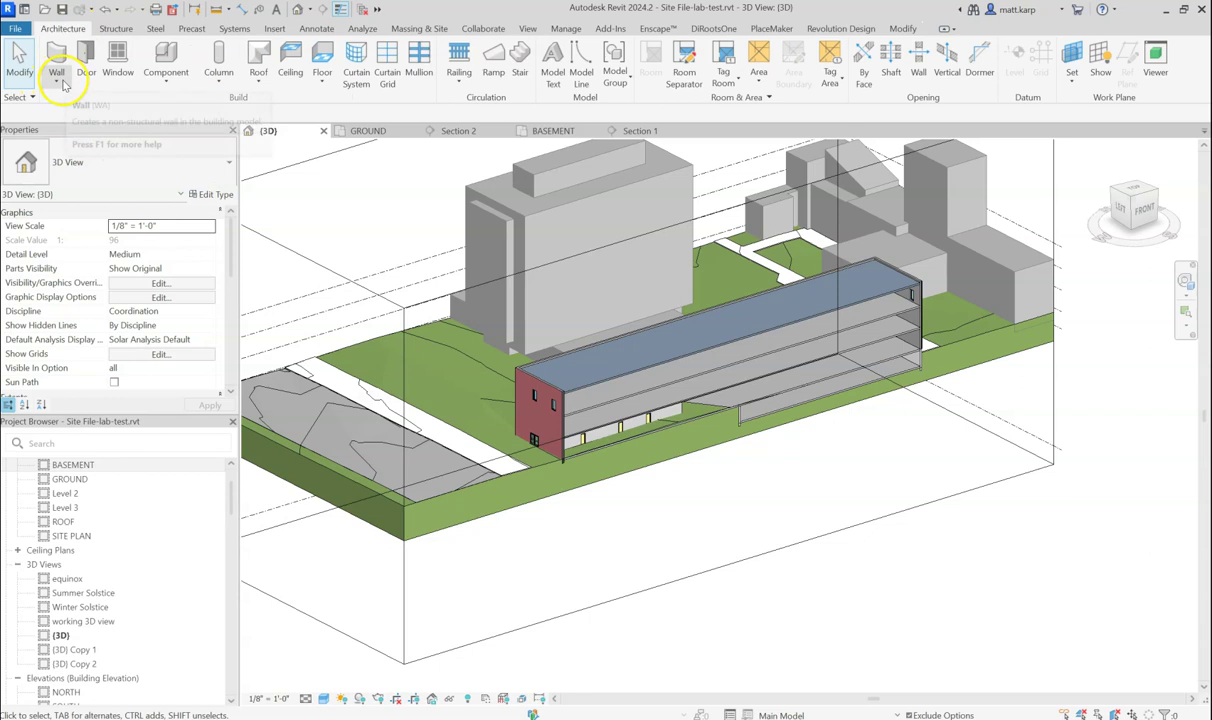
{"action": "left_click", "coordinate": [165, 78]}
{"action": "left_click", "coordinate": [193, 137]}
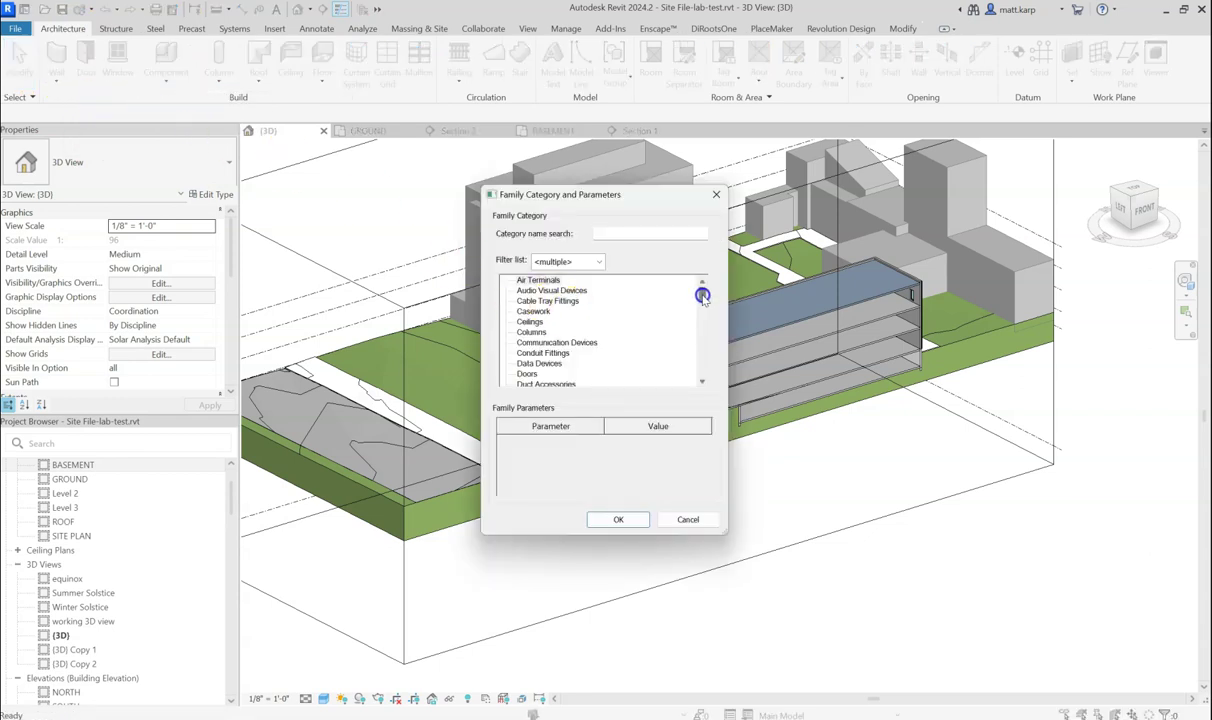
{"action": "left_click_drag", "start_coordinate": [703, 296], "coordinate": [712, 377]}
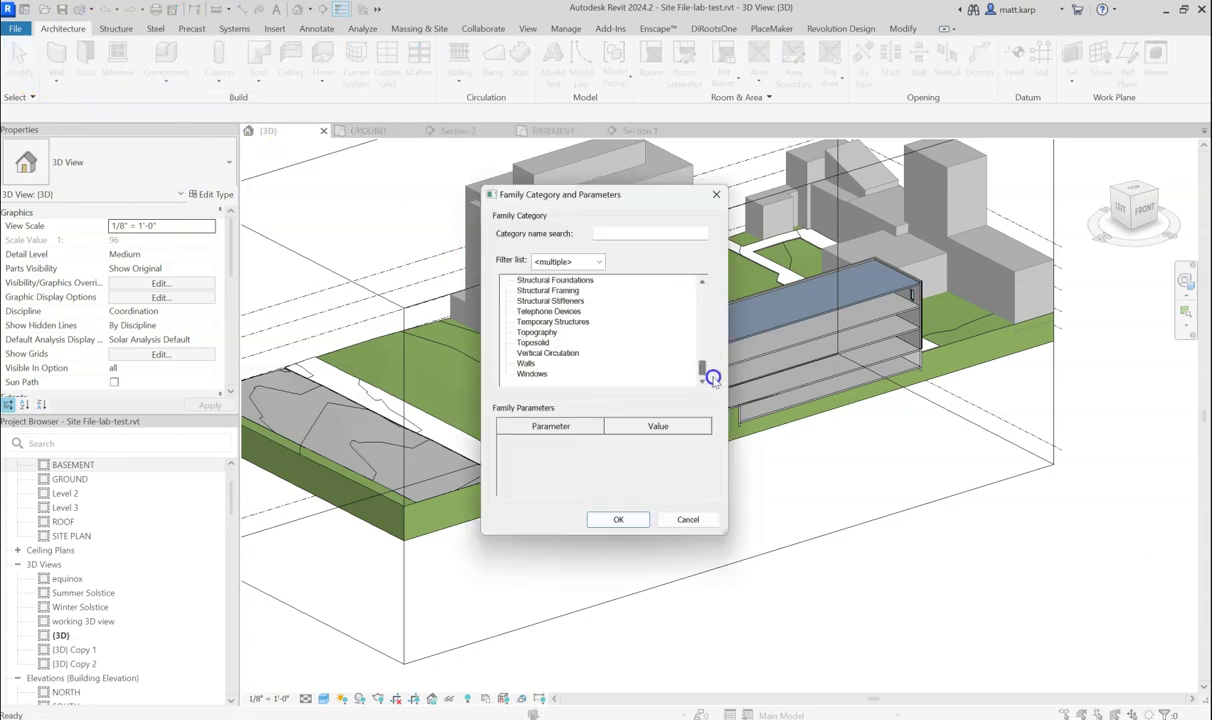
{"action": "left_click", "coordinate": [614, 519]}
{"action": "left_click", "coordinate": [148, 123]}
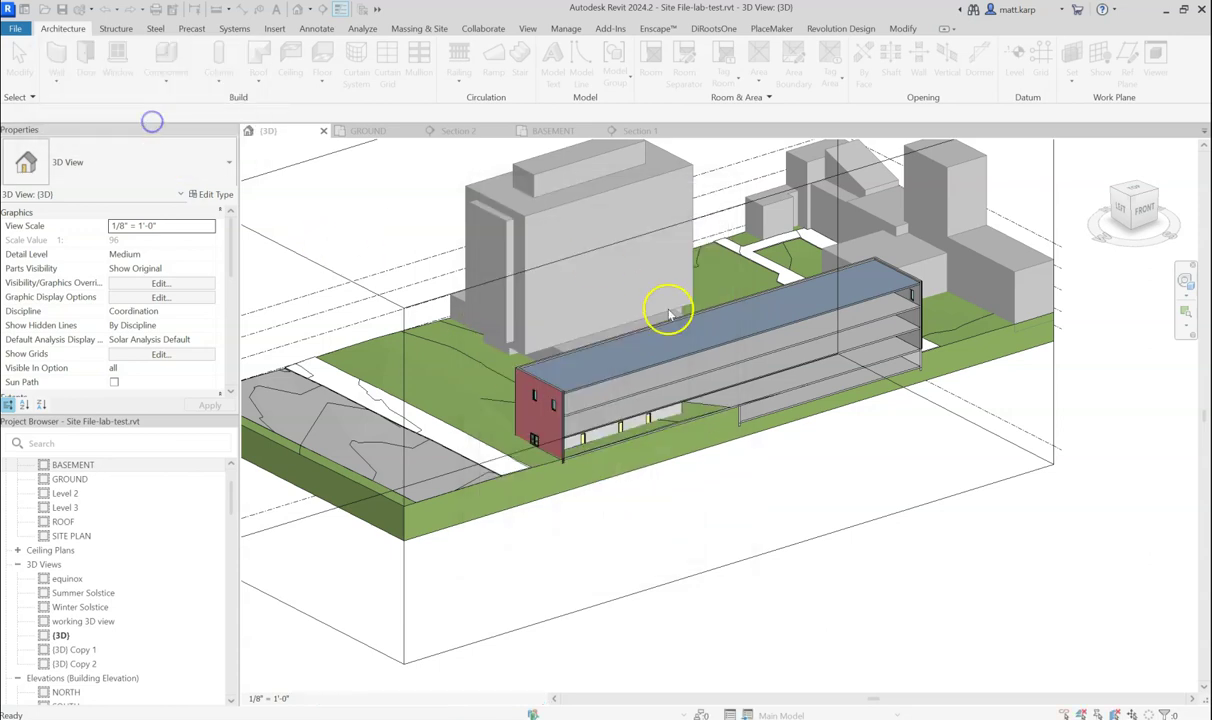
On the GROUND plan, sketch a rectangular void extrusion between the building's top-left and bottom-right corners
{"action": "double_click", "coordinate": [45, 479]}
{"action": "scroll", "coordinate": [537, 347], "scroll_direction": "down", "scroll_amount": 6}
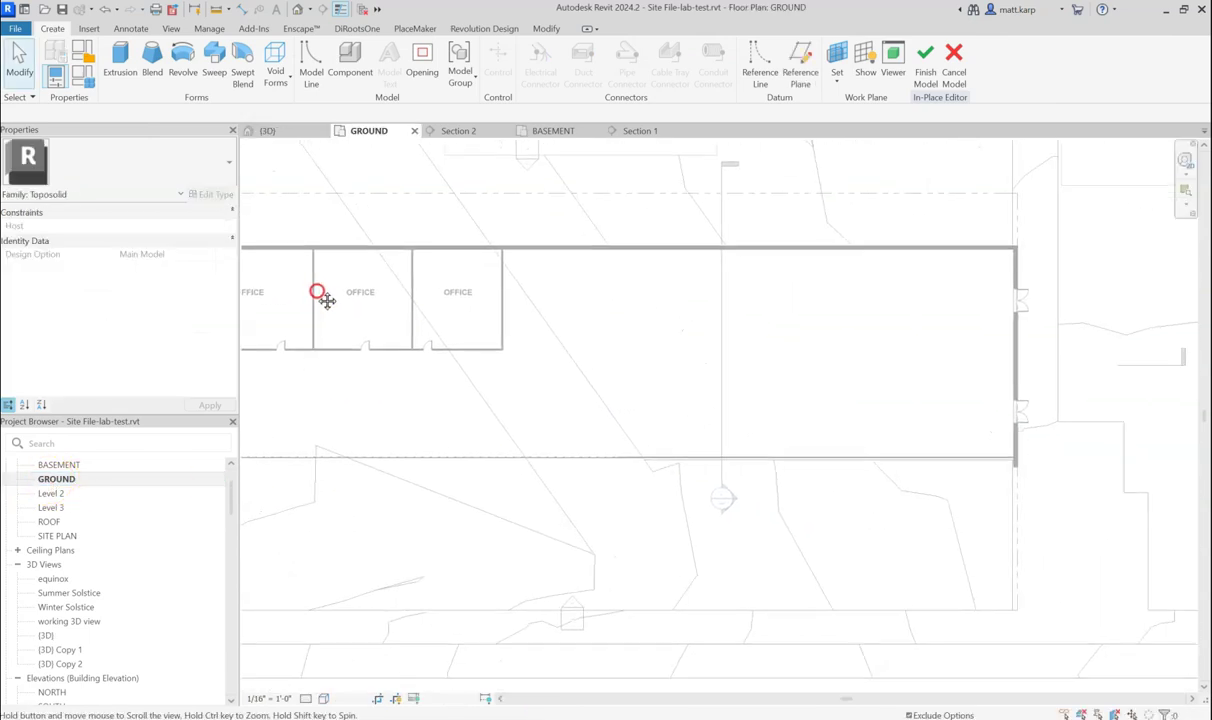
{"action": "left_click", "coordinate": [275, 78]}
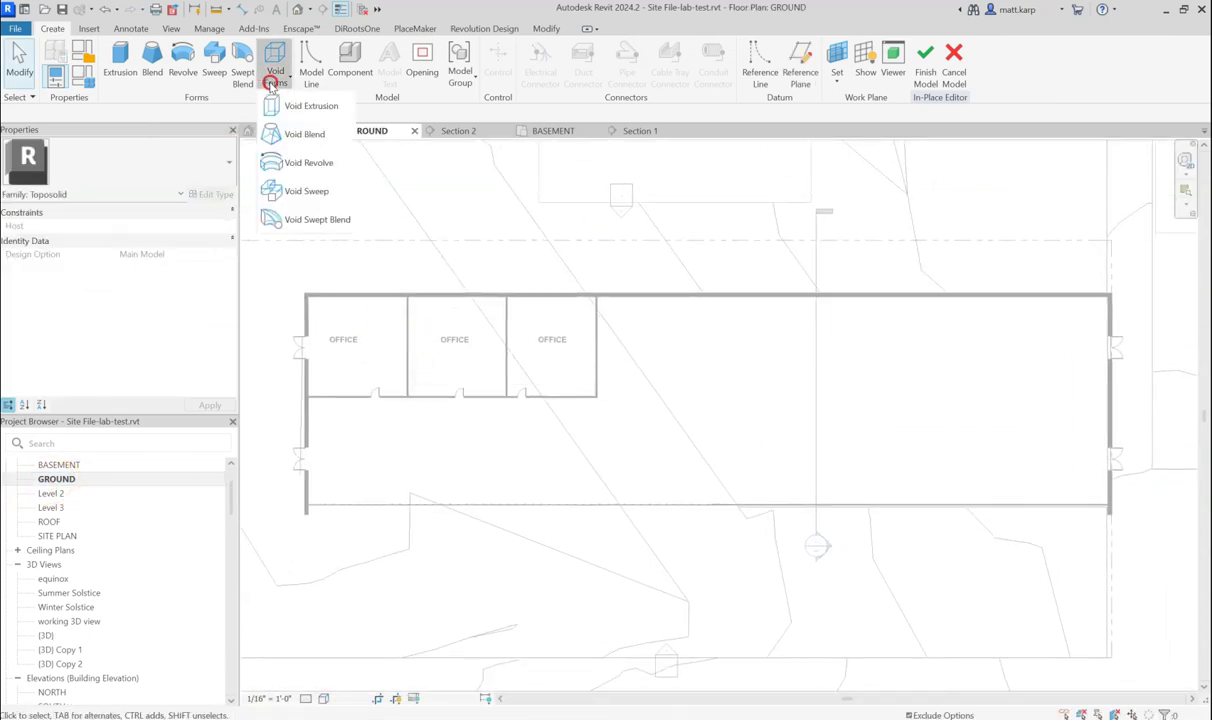
{"action": "left_click", "coordinate": [288, 104]}
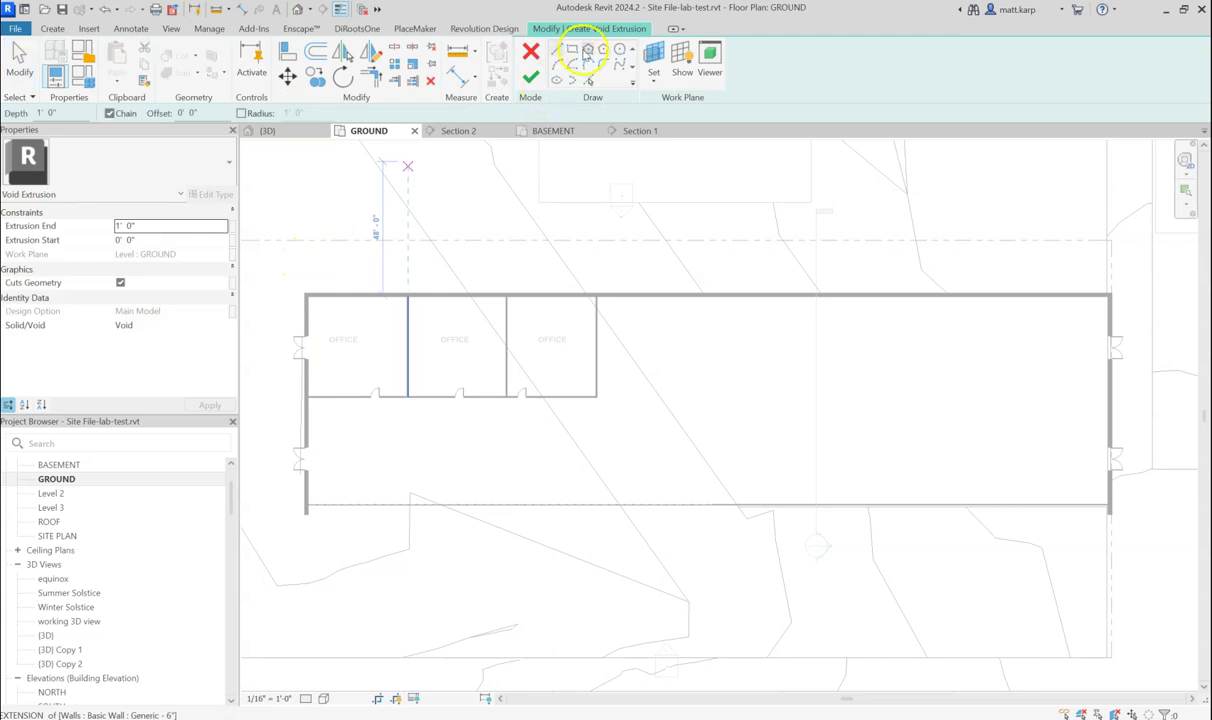
{"action": "left_click", "coordinate": [573, 50]}
{"action": "scroll", "coordinate": [305, 293], "scroll_direction": "up", "scroll_amount": 4}
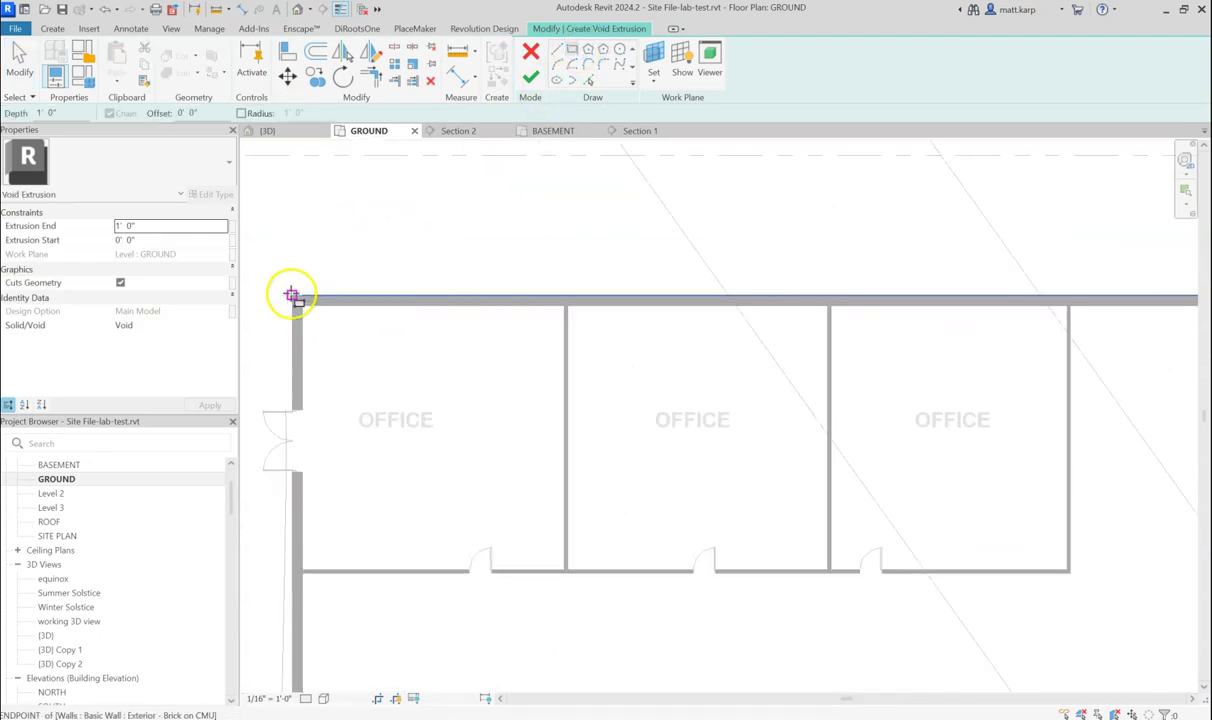
{"action": "left_click", "coordinate": [291, 295]}
{"action": "scroll", "coordinate": [372, 342], "scroll_direction": "down", "scroll_amount": 4}
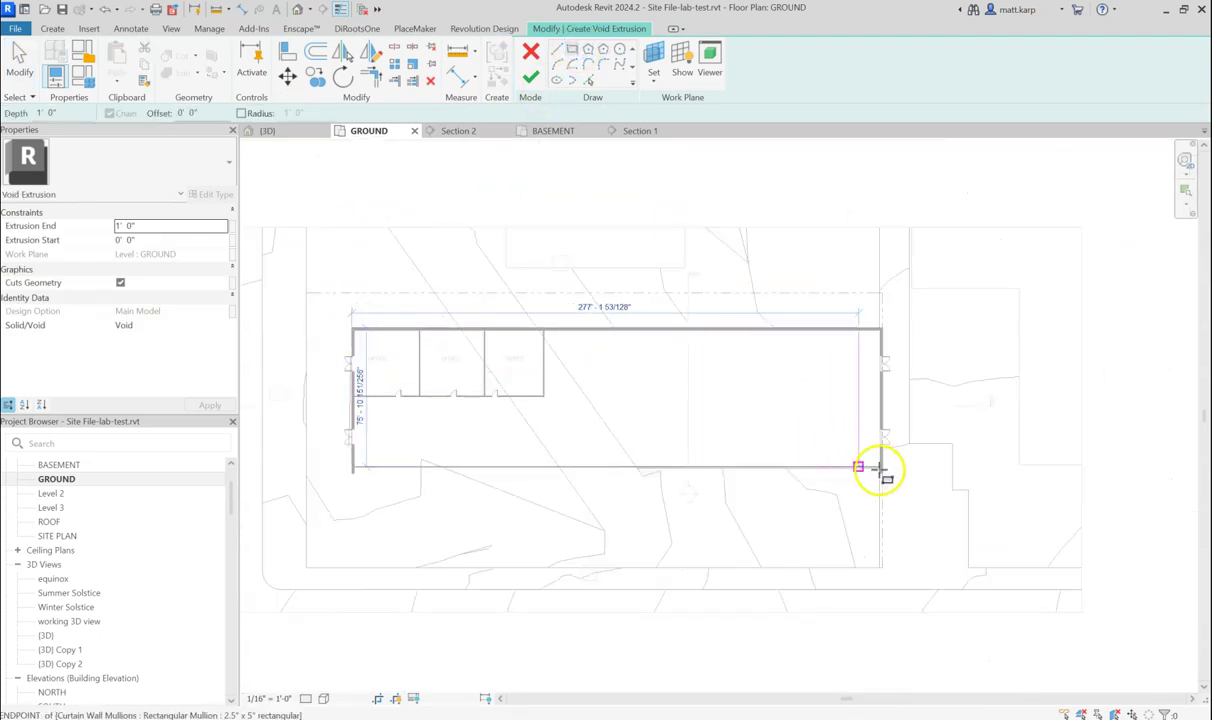
{"action": "scroll", "coordinate": [880, 467], "scroll_direction": "up", "scroll_amount": 5}
{"action": "scroll", "coordinate": [890, 480], "scroll_direction": "up", "scroll_amount": 2}
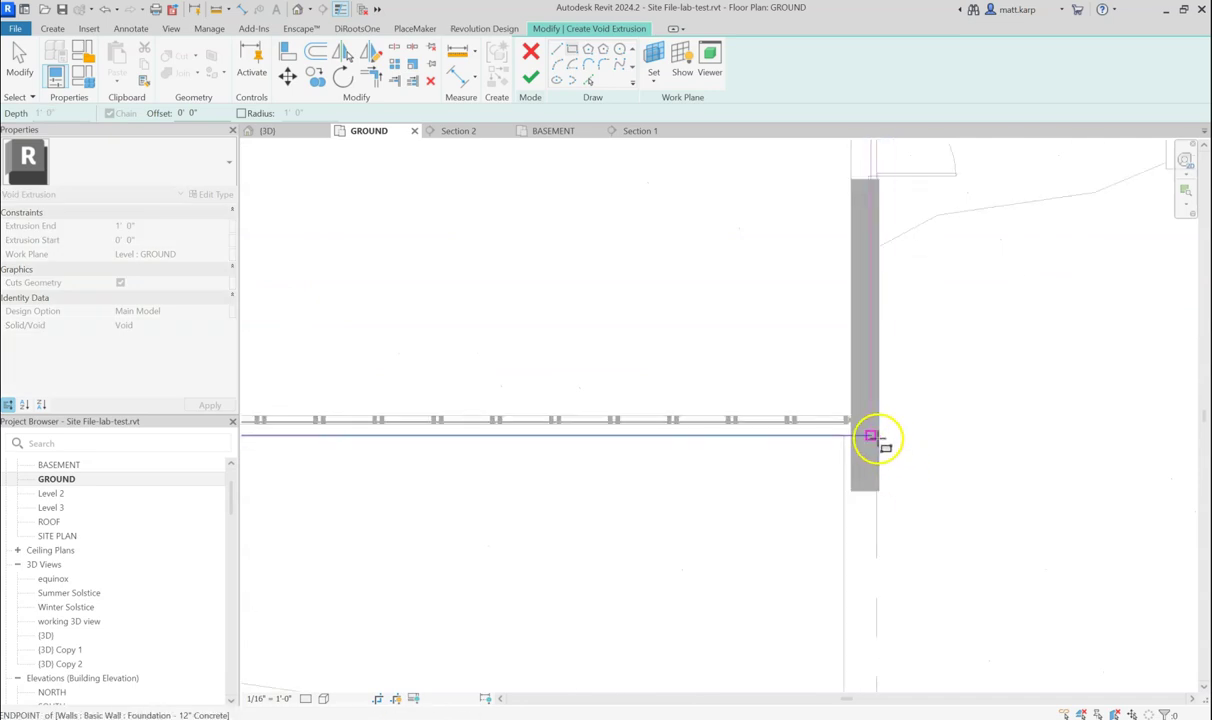
{"action": "left_click", "coordinate": [878, 436]}
{"action": "scroll", "coordinate": [739, 414], "scroll_direction": "down", "scroll_amount": 4}
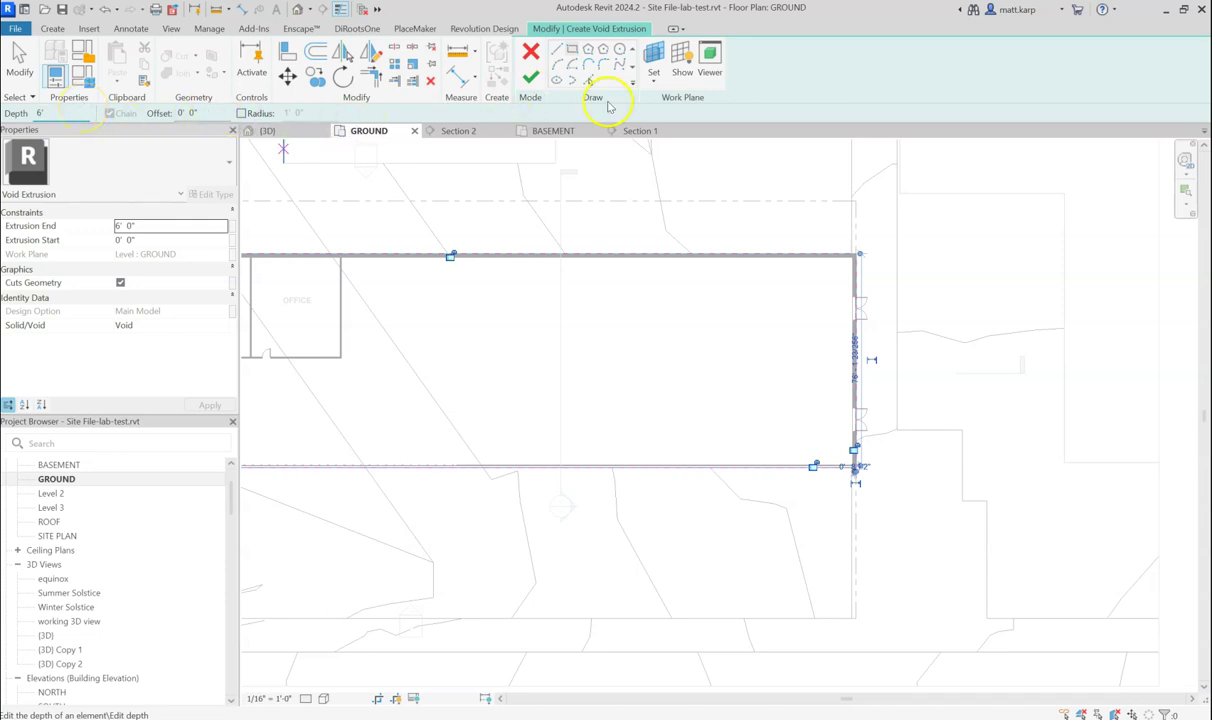
Finish the void extrusion, then select and orbit around it in the 3D view
{"action": "left_click", "coordinate": [531, 77]}
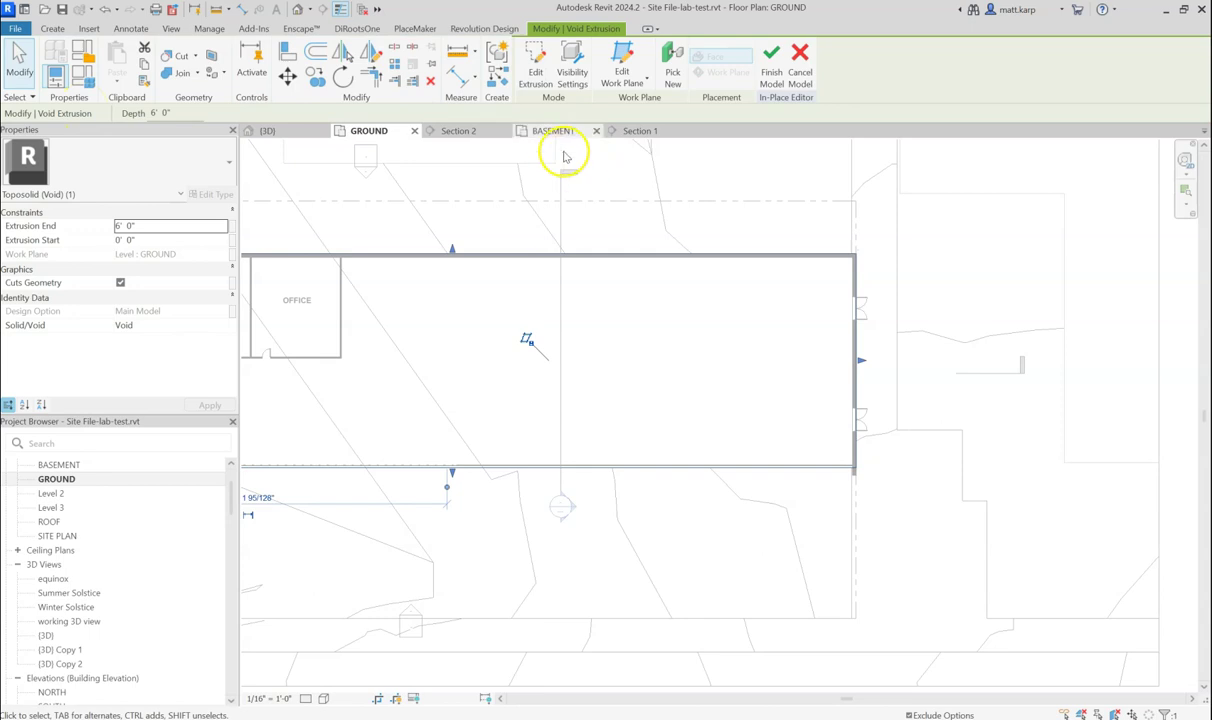
{"action": "left_click", "coordinate": [299, 10]}
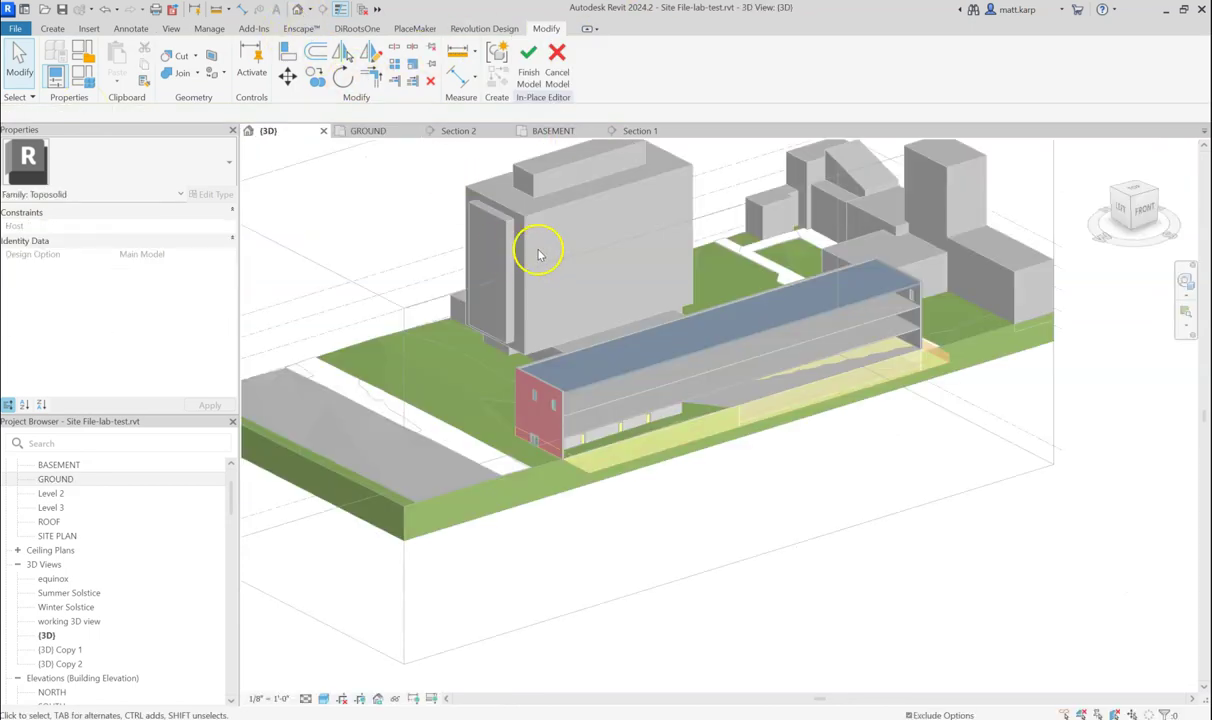
{"action": "scroll", "coordinate": [938, 400], "scroll_direction": "up", "scroll_amount": 5}
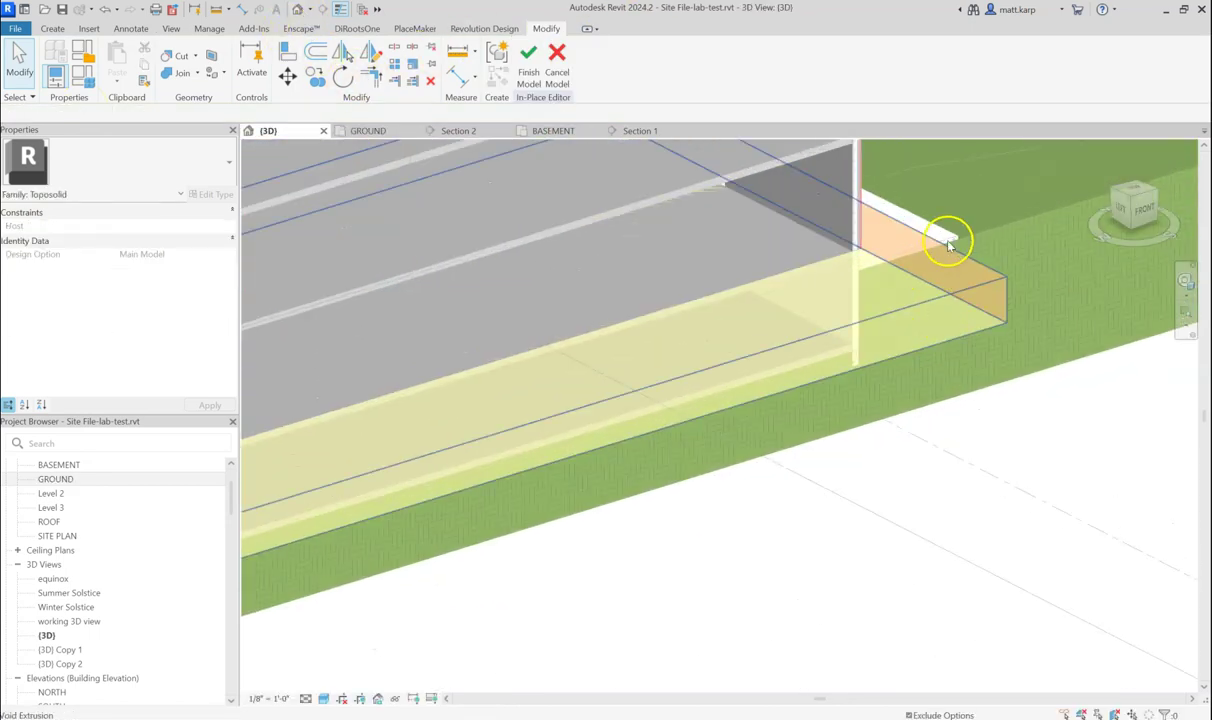
{"action": "left_click", "coordinate": [936, 298]}
{"action": "middle_click_drag", "start_coordinate": [936, 298], "coordinate": [960, 238], "text": "shift"}
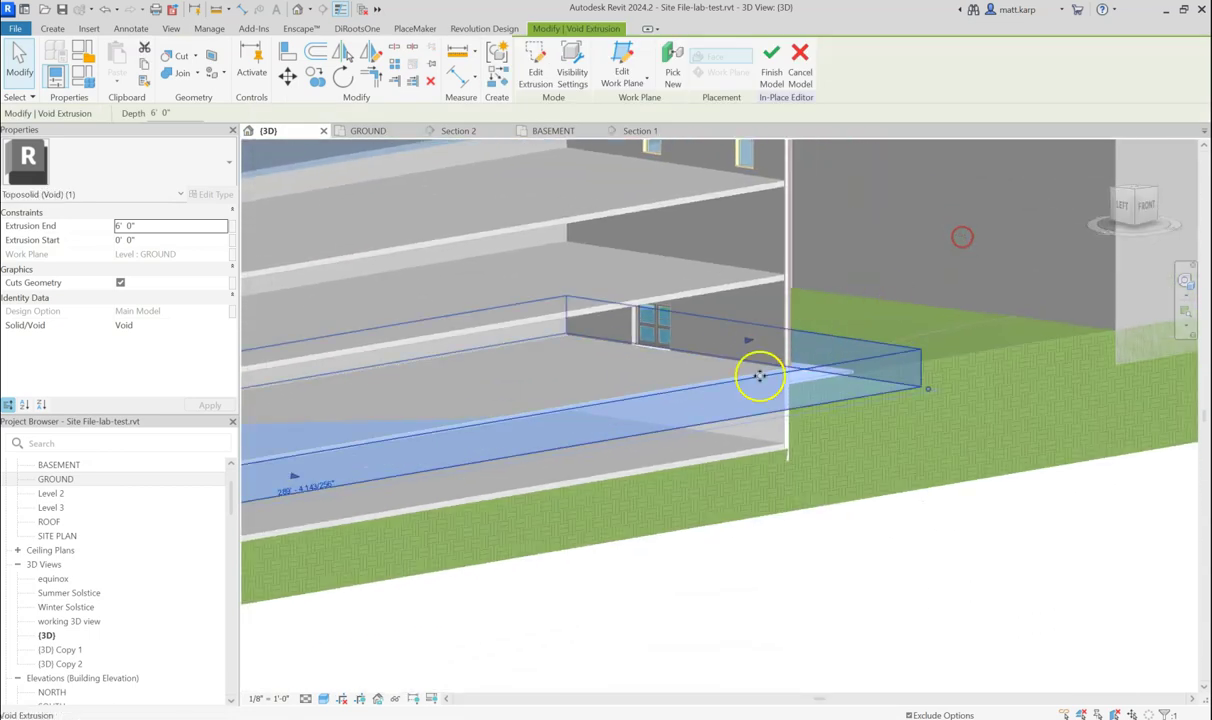
{"action": "scroll", "coordinate": [771, 346], "scroll_direction": "up", "scroll_amount": 5}
{"action": "scroll", "coordinate": [831, 337], "scroll_direction": "down", "scroll_amount": 5}
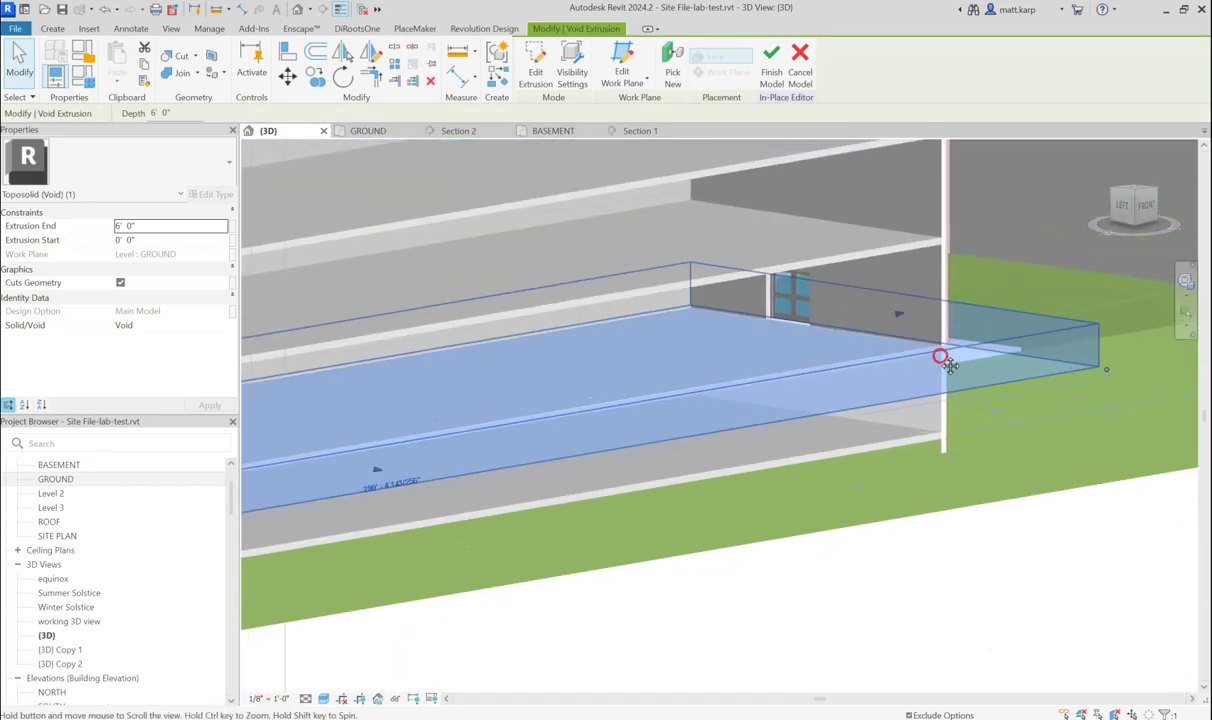
{"action": "key", "text": "Escape"}
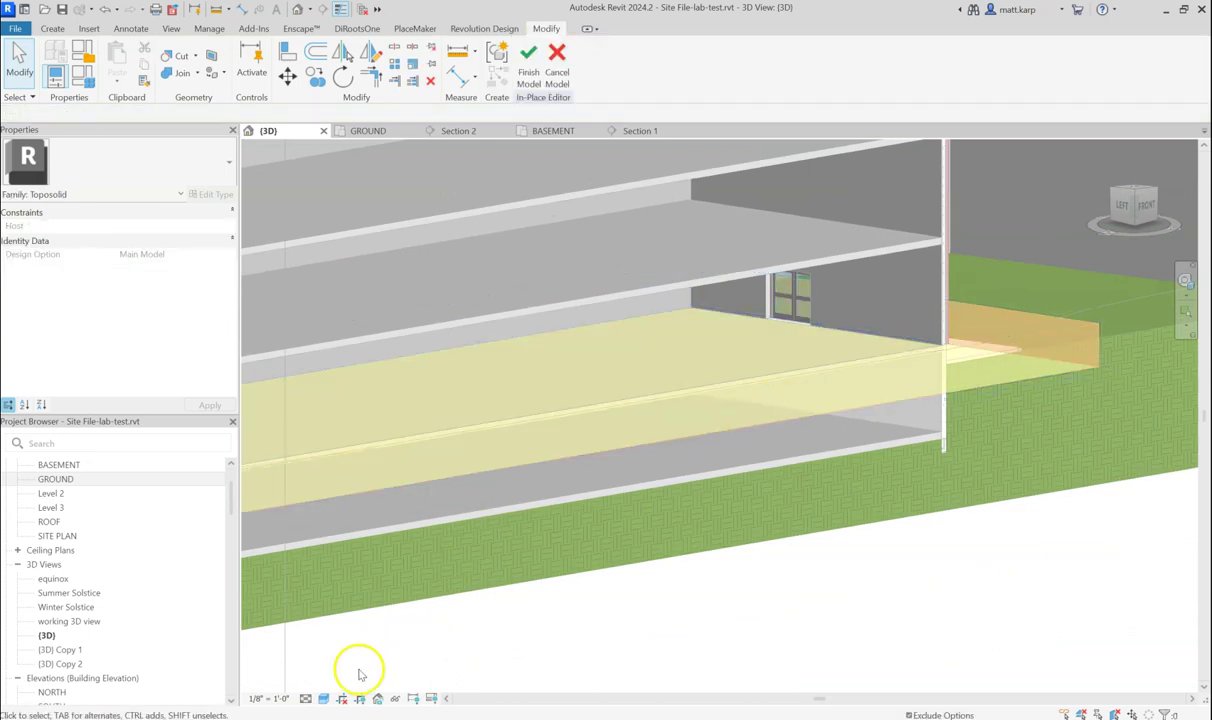
Set the 3D view's visual style to Wireframe
{"action": "left_click", "coordinate": [323, 698]}
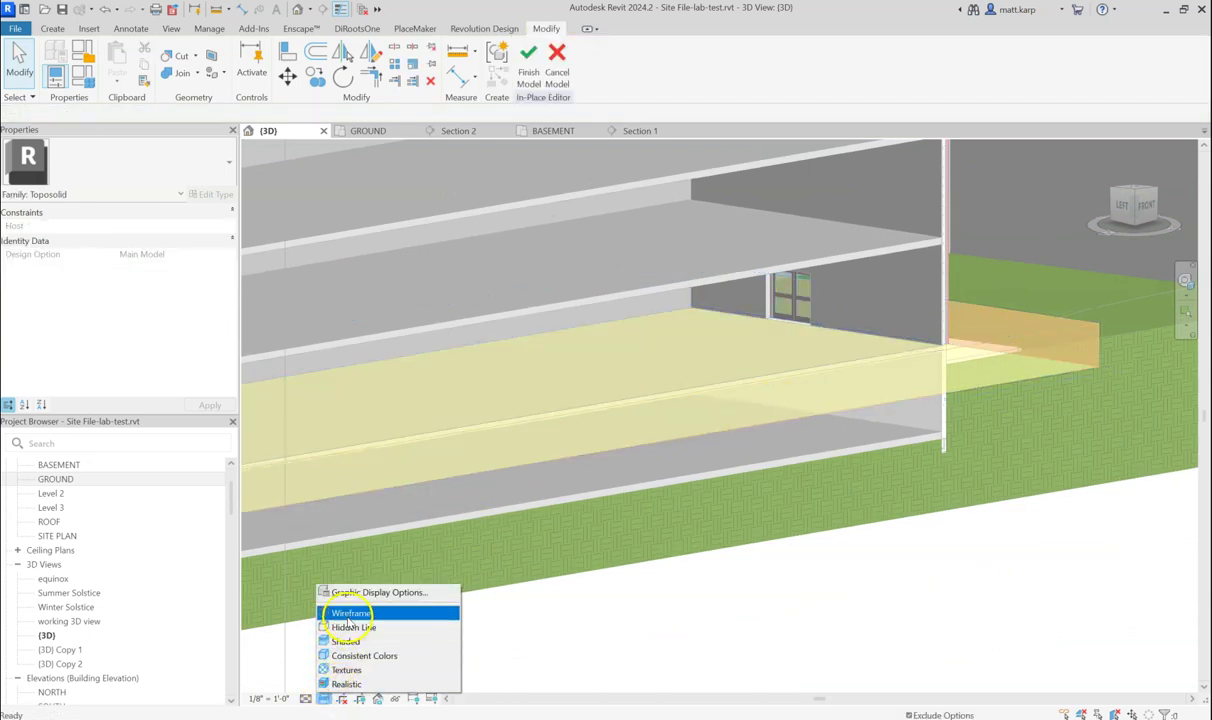
{"action": "left_click", "coordinate": [347, 614]}
{"action": "scroll", "coordinate": [1100, 370], "scroll_direction": "up", "scroll_amount": 3}
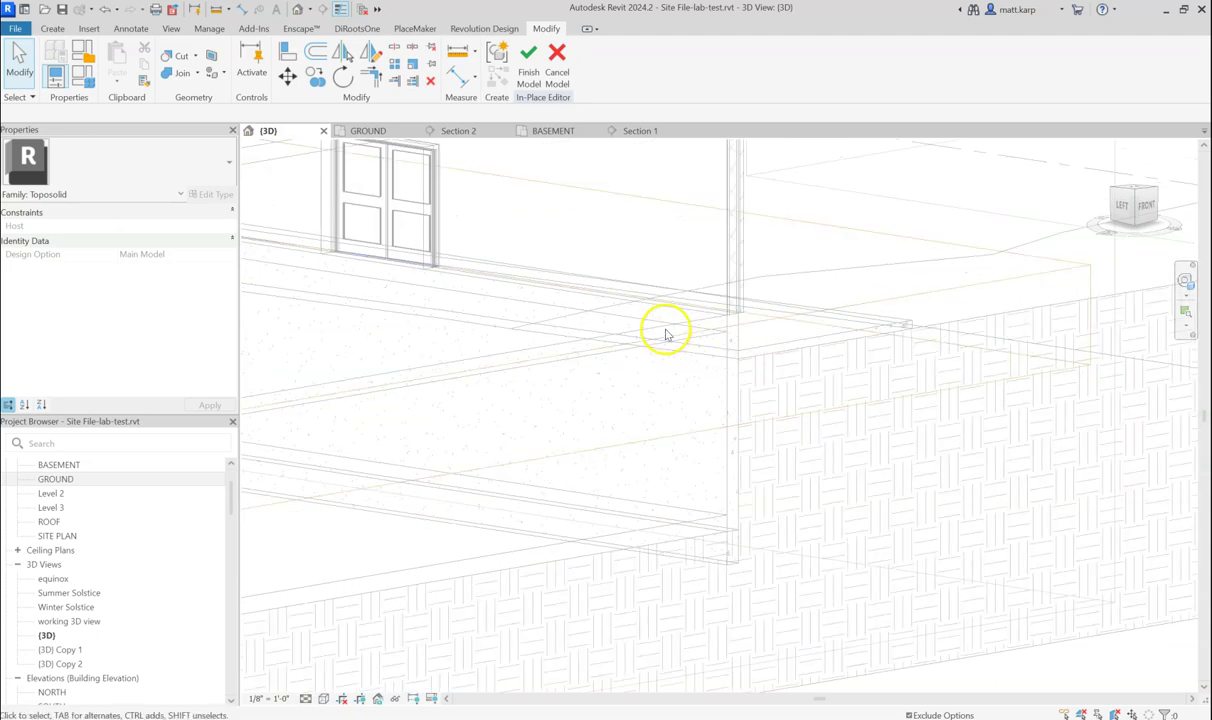
Try aligning the void to the floor edge, then cancel the Align tool
{"action": "left_click", "coordinate": [283, 53]}
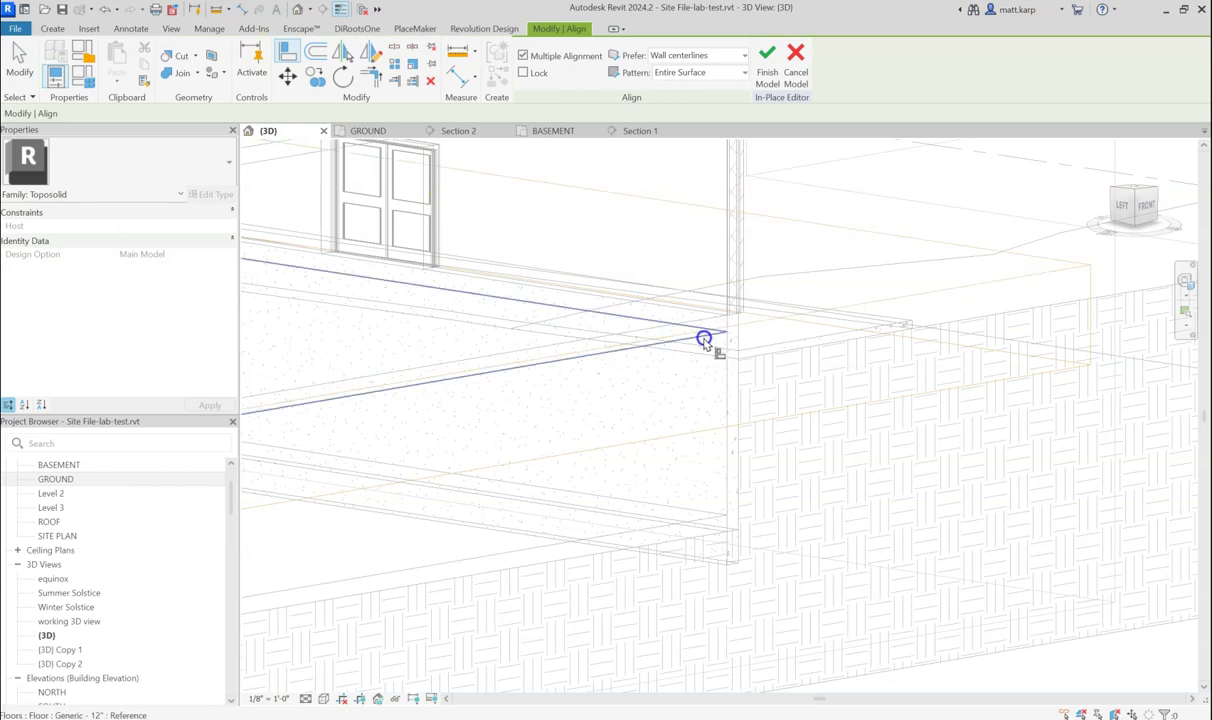
{"action": "key", "text": "Tab"}
{"action": "key", "text": "Tab"}
{"action": "key", "text": "Tab"}
{"action": "key", "text": "Tab"}
{"action": "left_click", "coordinate": [704, 340]}
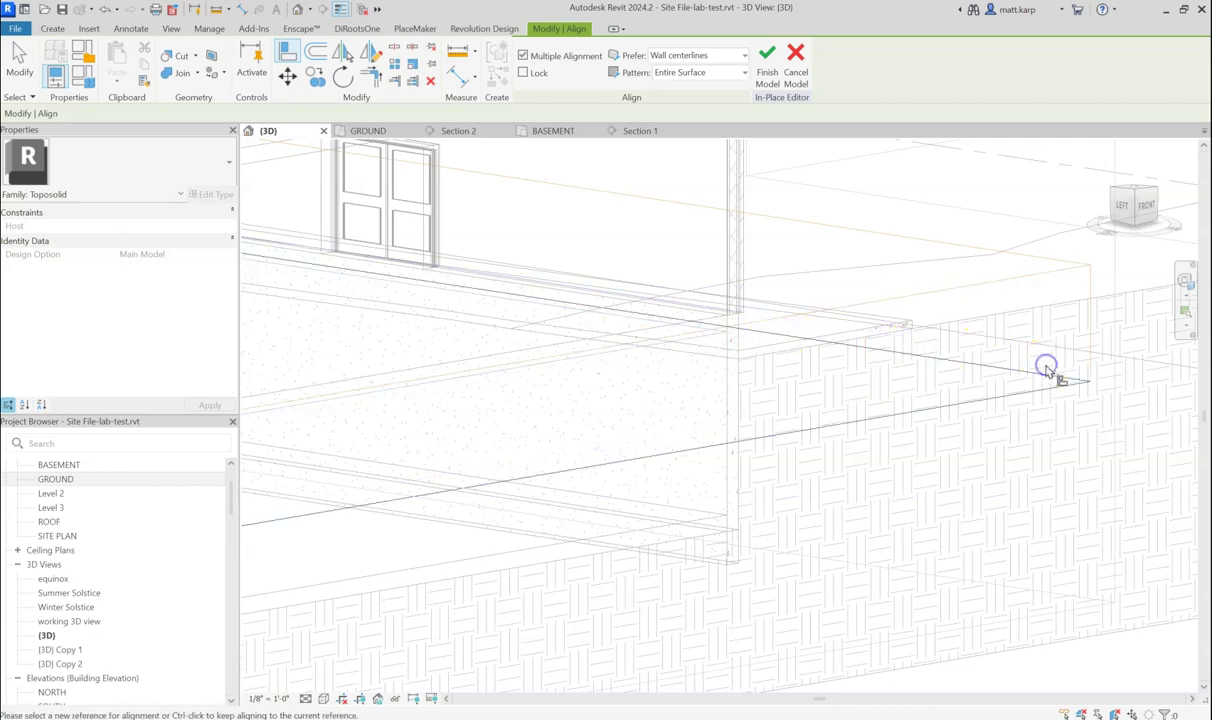
{"action": "scroll", "coordinate": [663, 387], "scroll_direction": "down", "scroll_amount": 2}
{"action": "middle_click_drag", "start_coordinate": [663, 387], "coordinate": [1014, 319]}
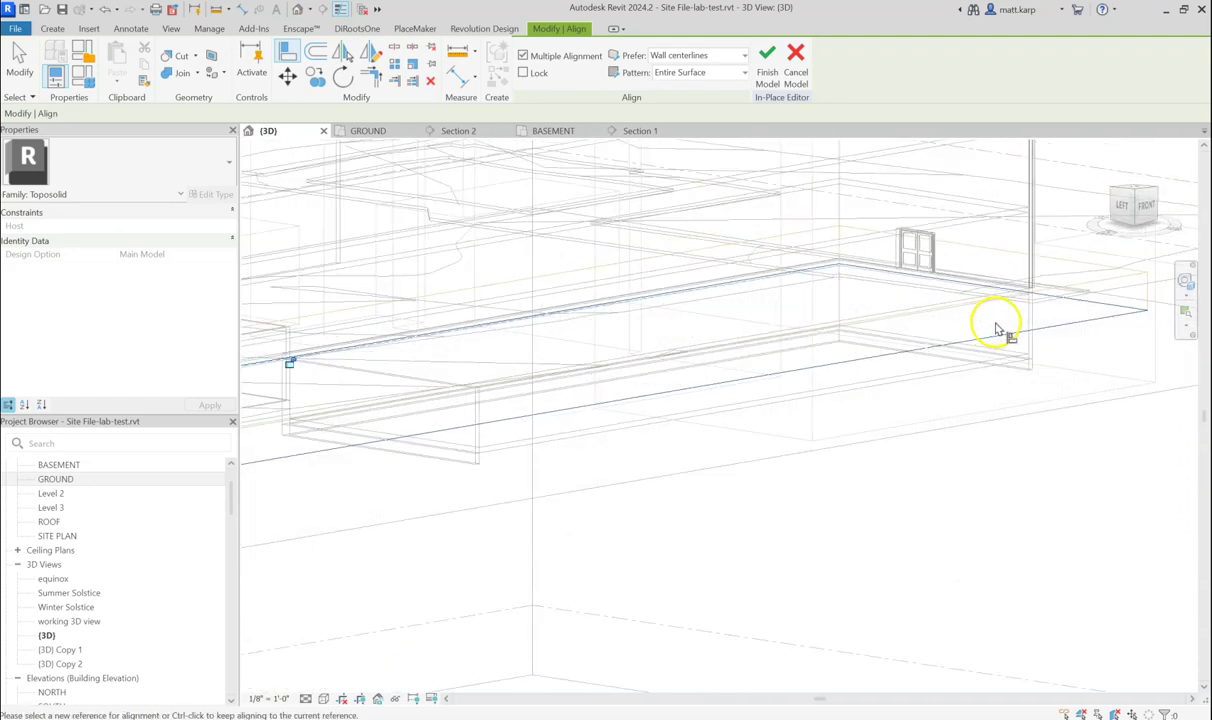
{"action": "scroll", "coordinate": [997, 330], "scroll_direction": "down", "scroll_amount": 3}
{"action": "middle_click_drag", "start_coordinate": [789, 398], "coordinate": [821, 416], "text": "shift"}
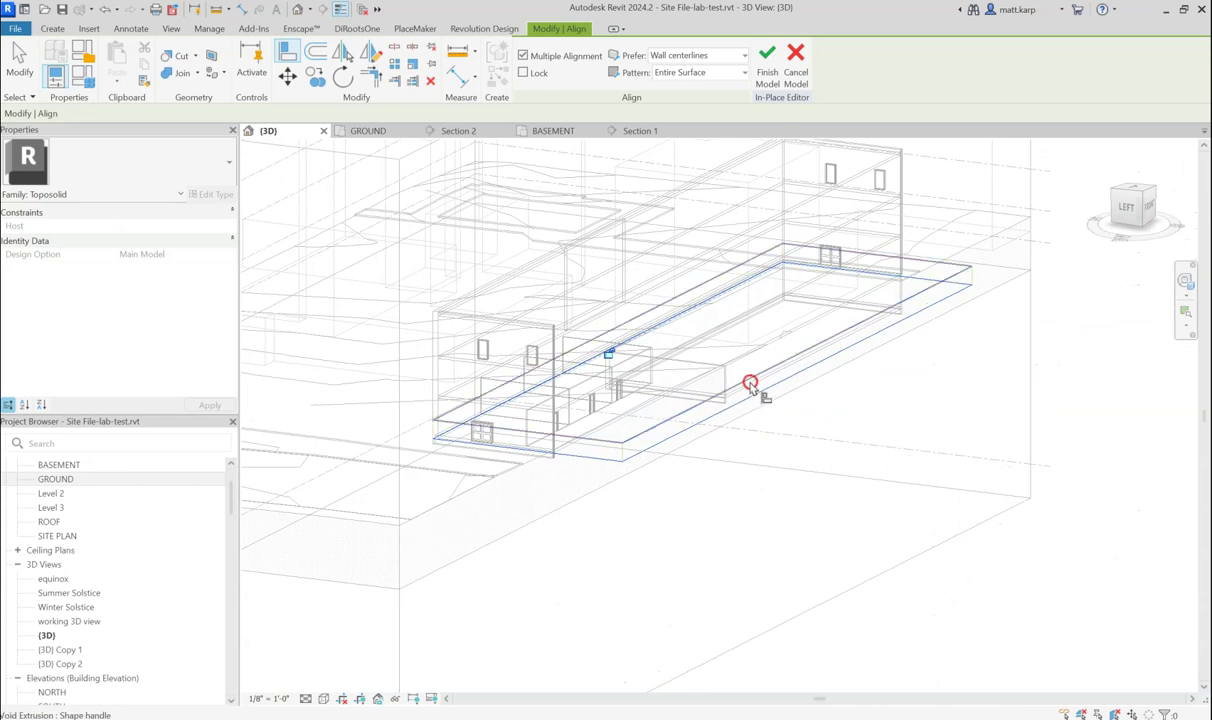
{"action": "key", "text": "Escape"}
{"action": "key", "text": "Escape"}
Drag the void extrusion's top handle up to 22' 9 193/256"
{"action": "left_click", "coordinate": [616, 445]}
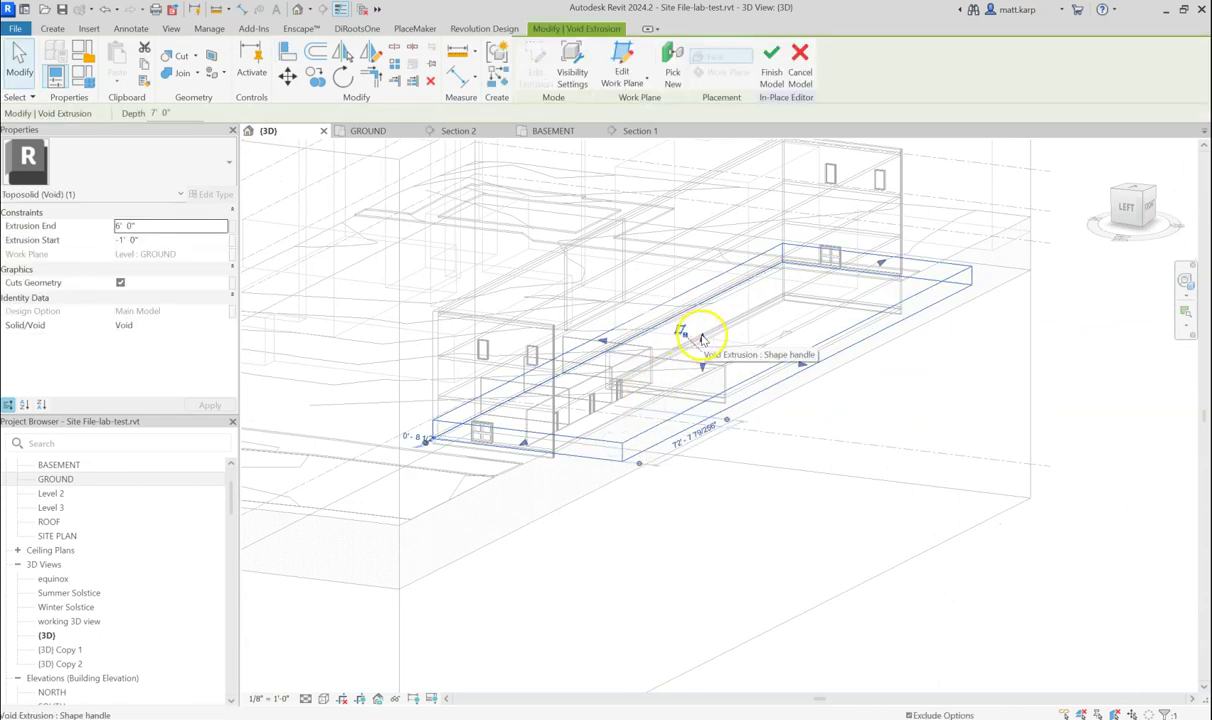
{"action": "left_click_drag", "start_coordinate": [702, 340], "coordinate": [698, 298]}
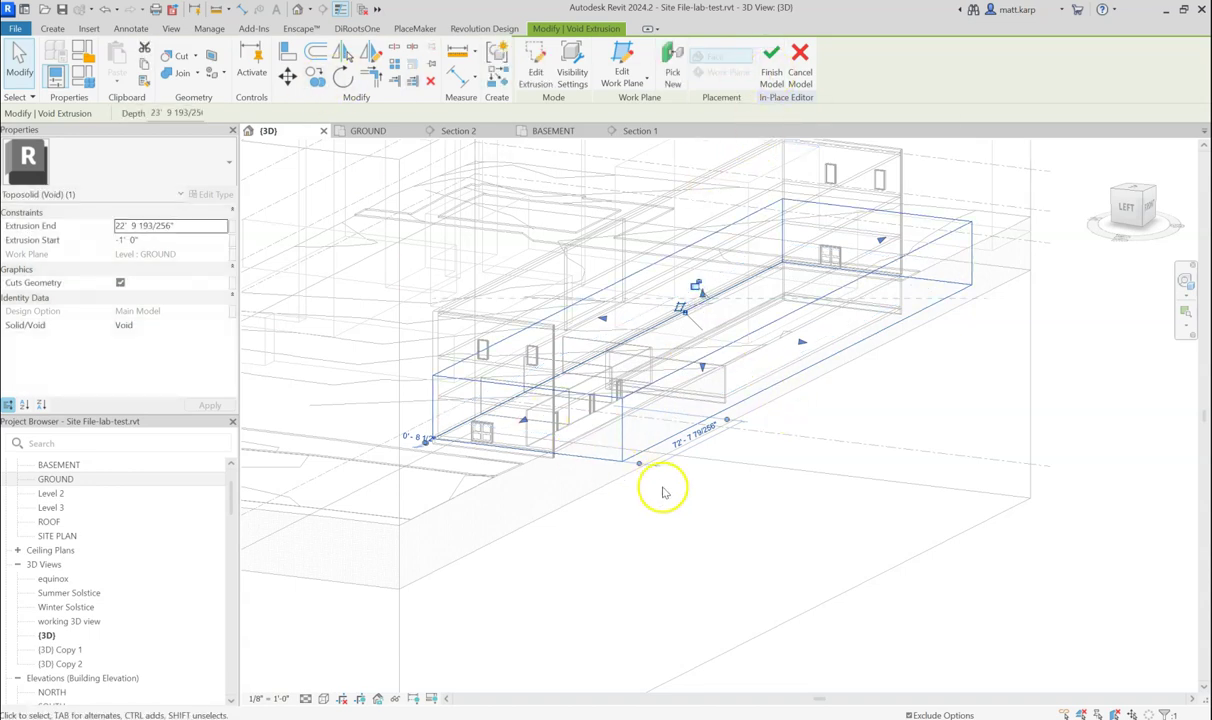
{"action": "left_click", "coordinate": [688, 530]}
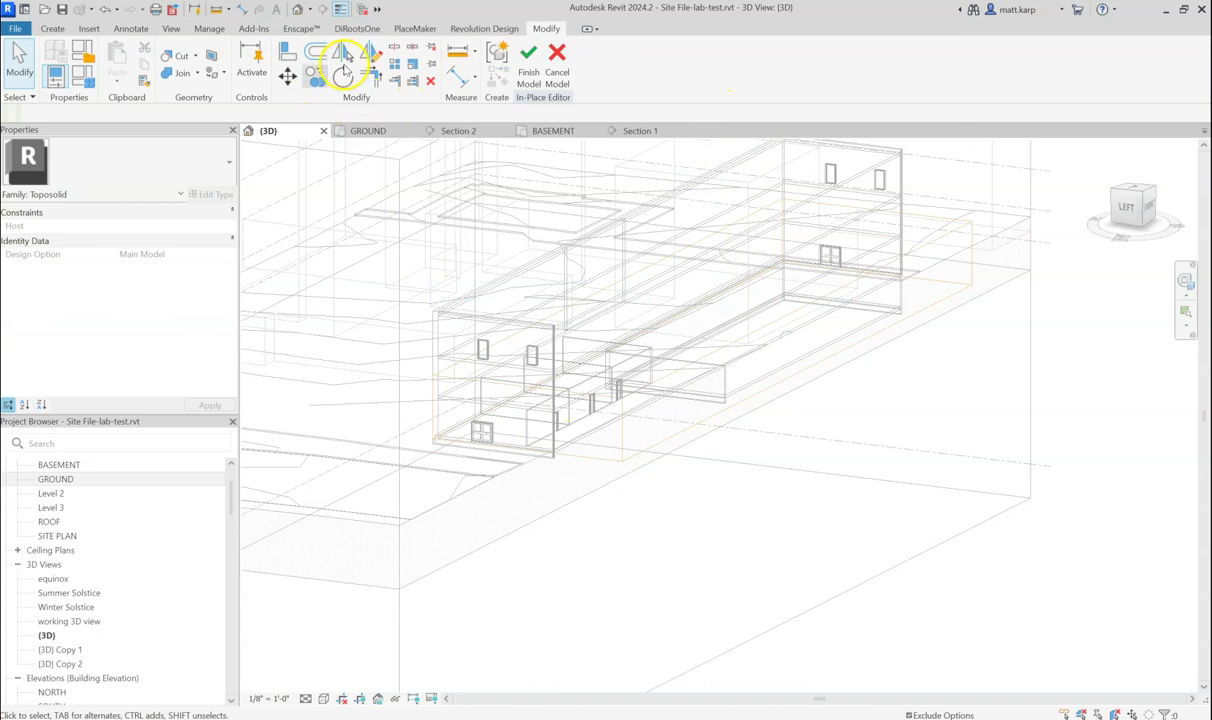
Cut the toposolid with the void extrusion using Cut Geometry, then finish the Toposolid 1 model
{"action": "left_click", "coordinate": [180, 58]}
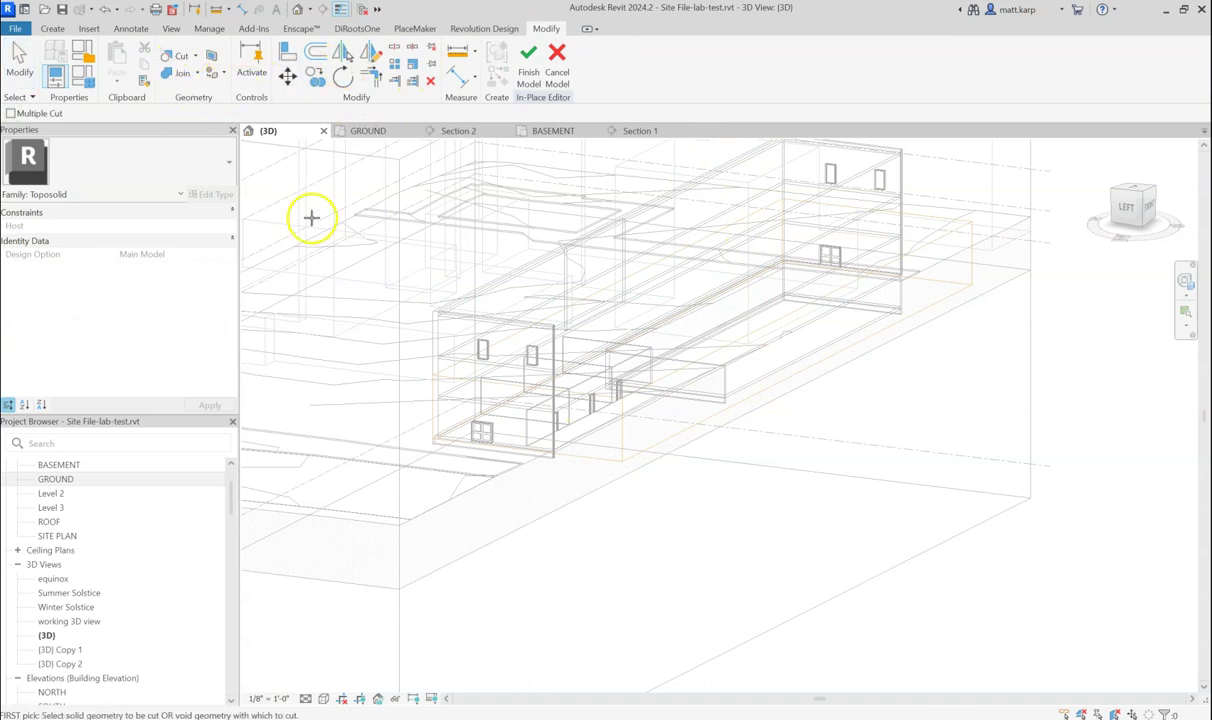
{"action": "left_click", "coordinate": [372, 360]}
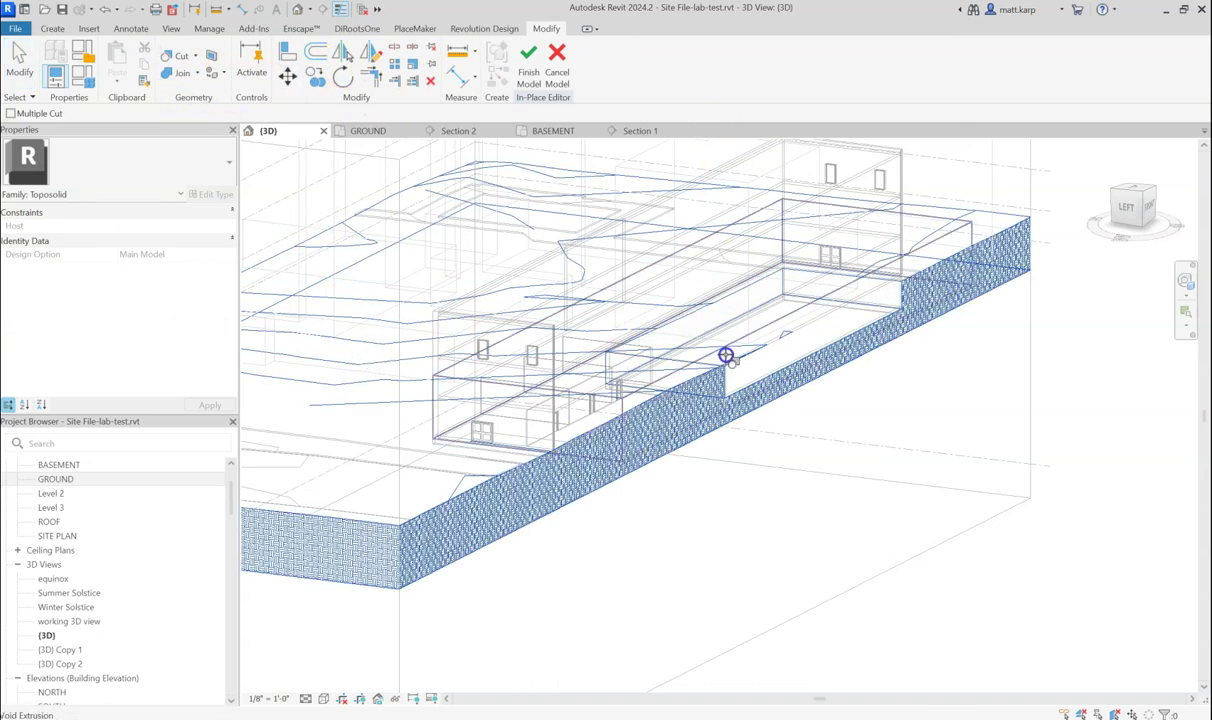
{"action": "left_click", "coordinate": [681, 319]}
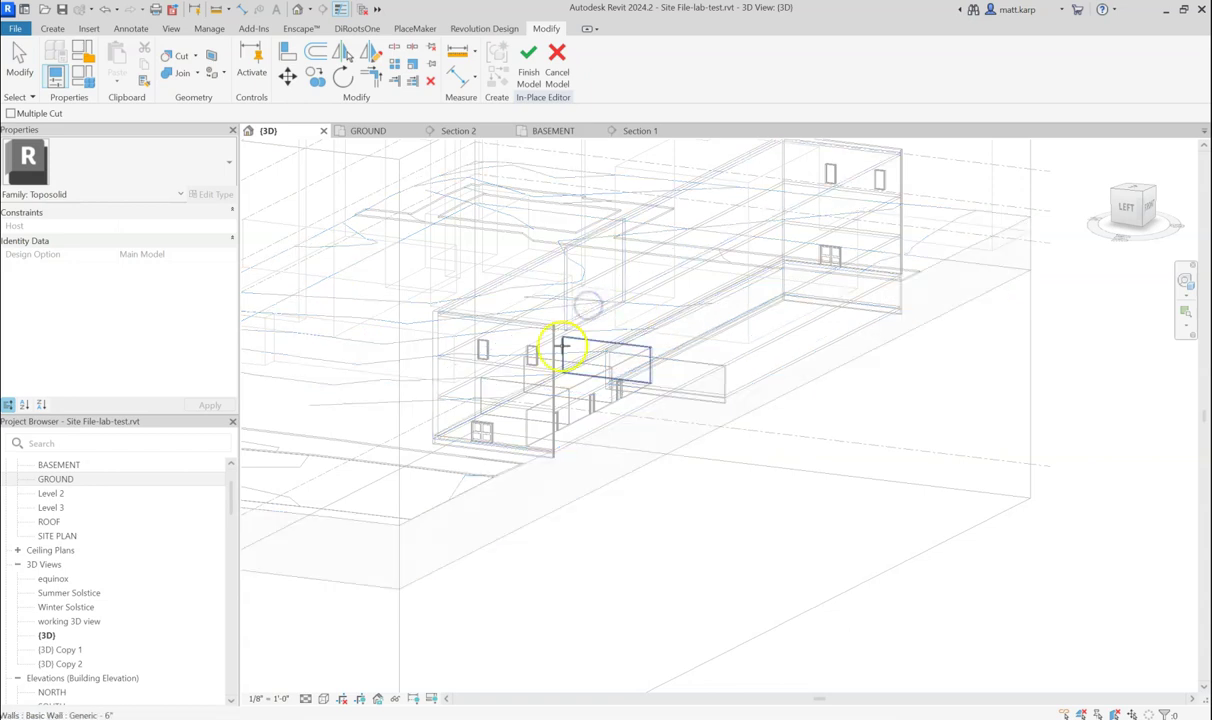
{"action": "left_click", "coordinate": [530, 72]}
{"action": "left_click", "coordinate": [536, 76]}
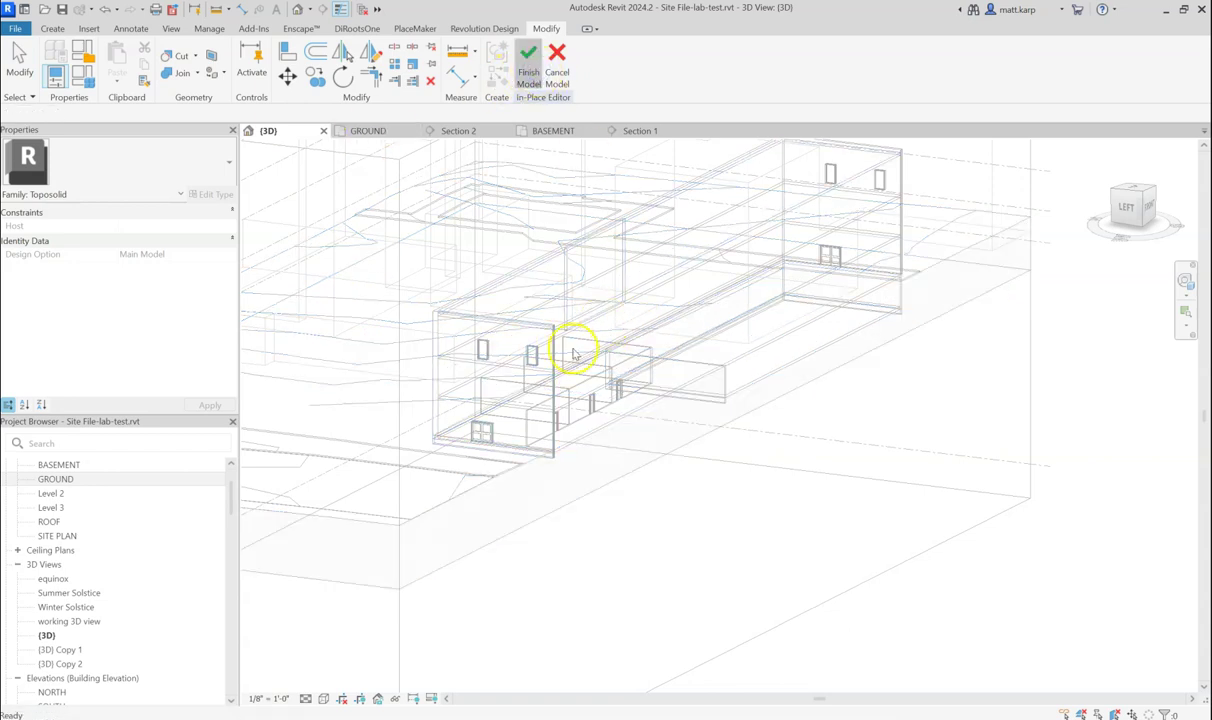
Switch the 3D view to Shaded and orbit toward the building's front floor edge
{"action": "left_click", "coordinate": [323, 698]}
{"action": "left_click", "coordinate": [343, 642]}
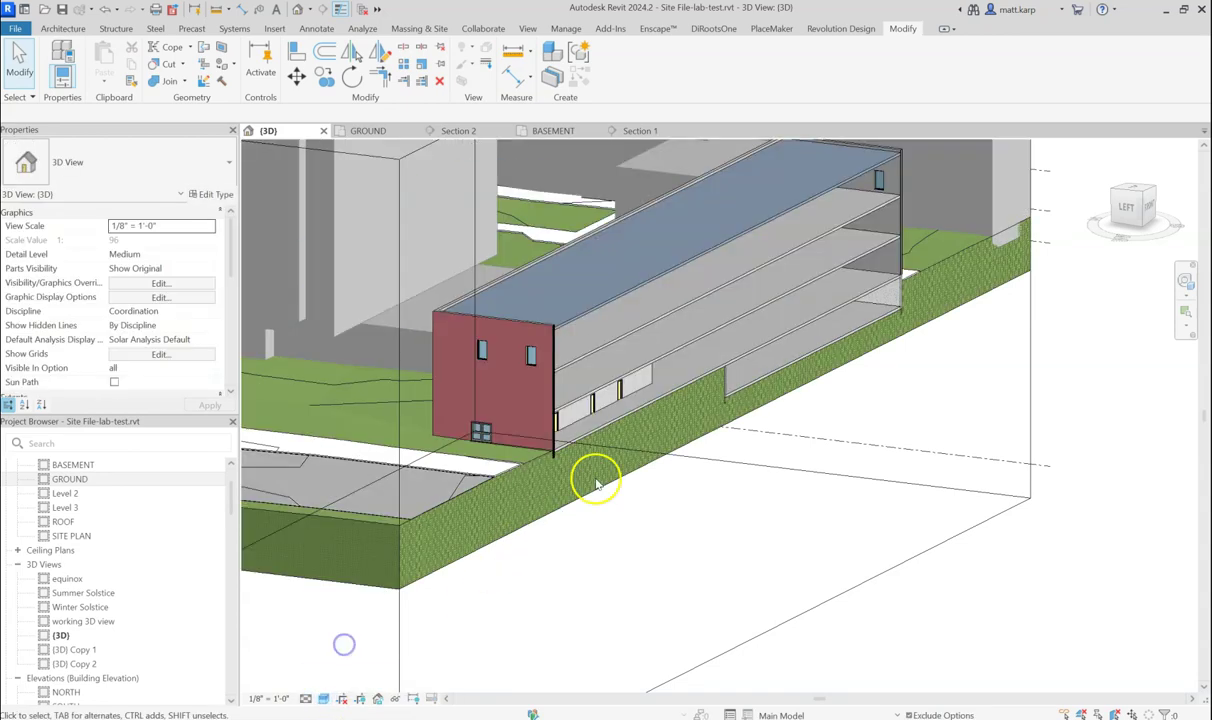
{"action": "middle_click_drag", "start_coordinate": [692, 425], "coordinate": [622, 446], "text": "shift"}
{"action": "scroll", "coordinate": [600, 441], "scroll_direction": "up", "scroll_amount": 6}
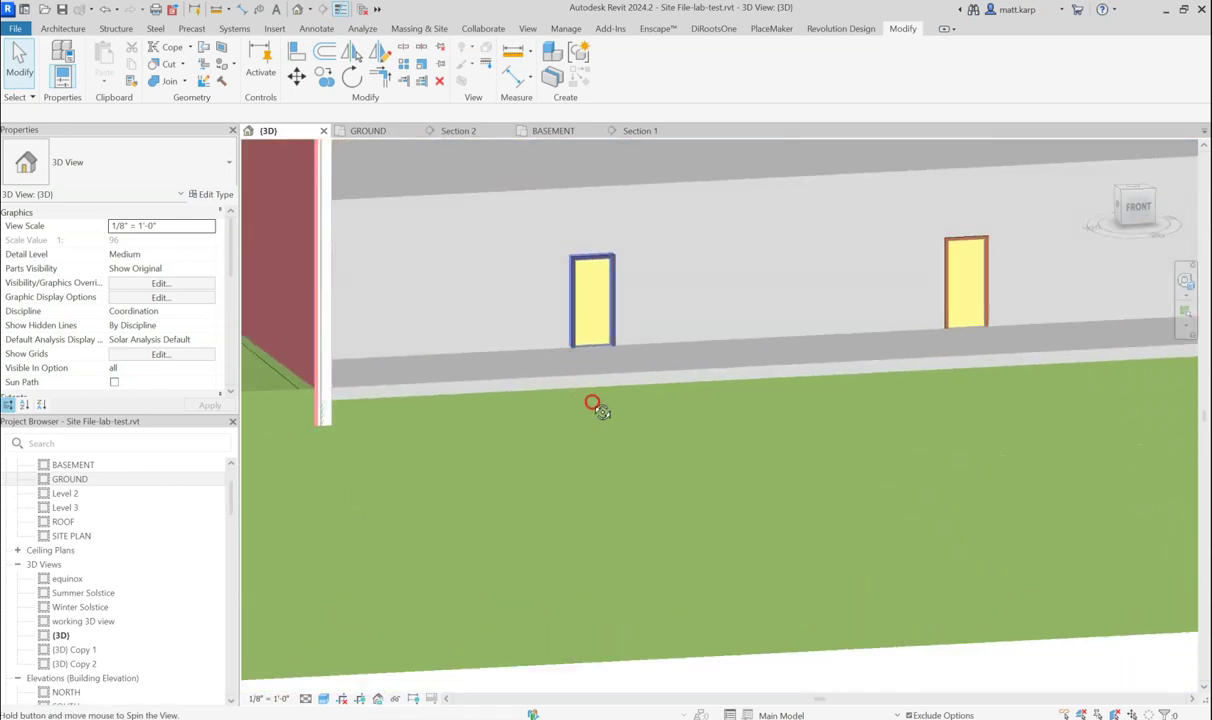
{"action": "middle_click_drag", "start_coordinate": [593, 405], "coordinate": [449, 320], "text": "shift"}
Select the section box and enlarge it around the whole building
{"action": "left_click", "coordinate": [342, 330]}
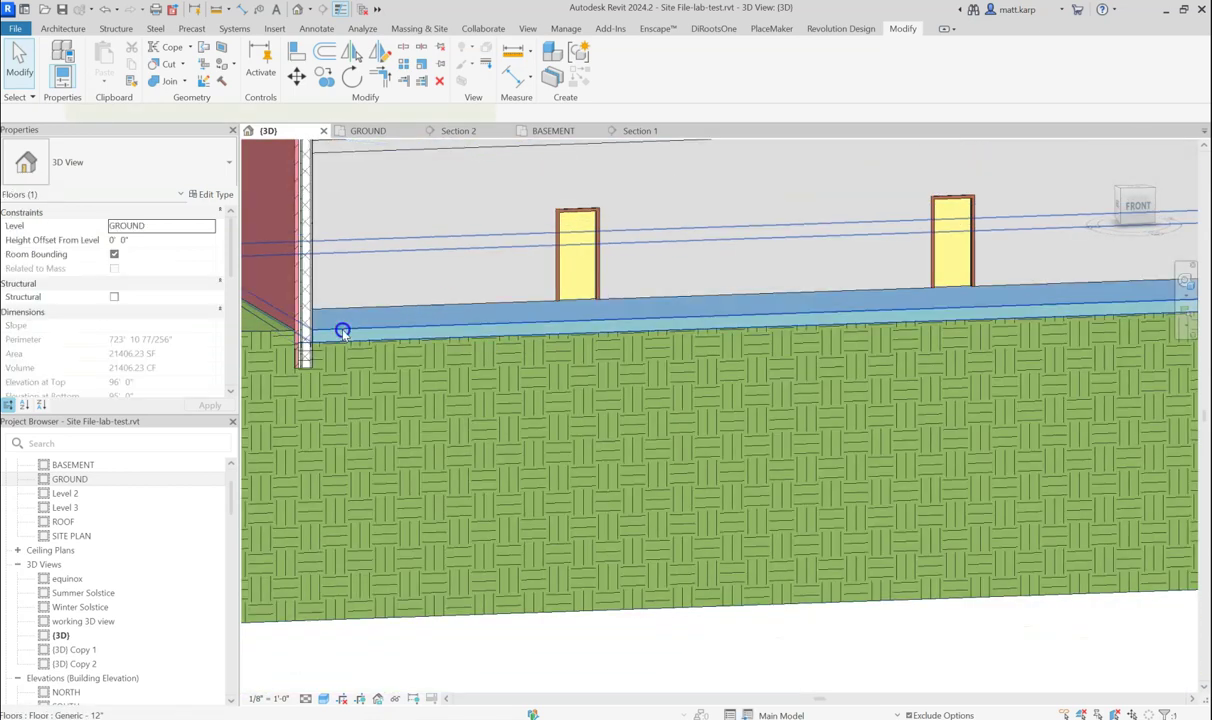
{"action": "middle_click_drag", "start_coordinate": [342, 330], "coordinate": [555, 433], "text": "shift"}
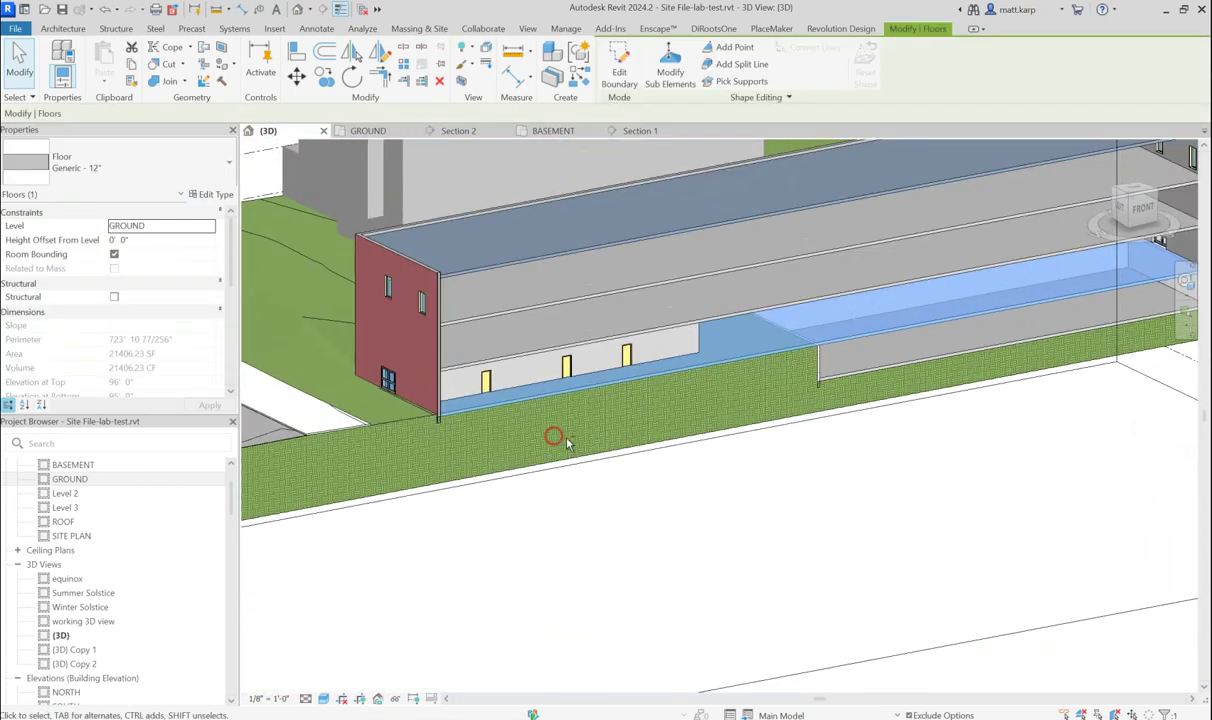
{"action": "left_click", "coordinate": [659, 555]}
{"action": "scroll", "coordinate": [650, 521], "scroll_direction": "down", "scroll_amount": 5}
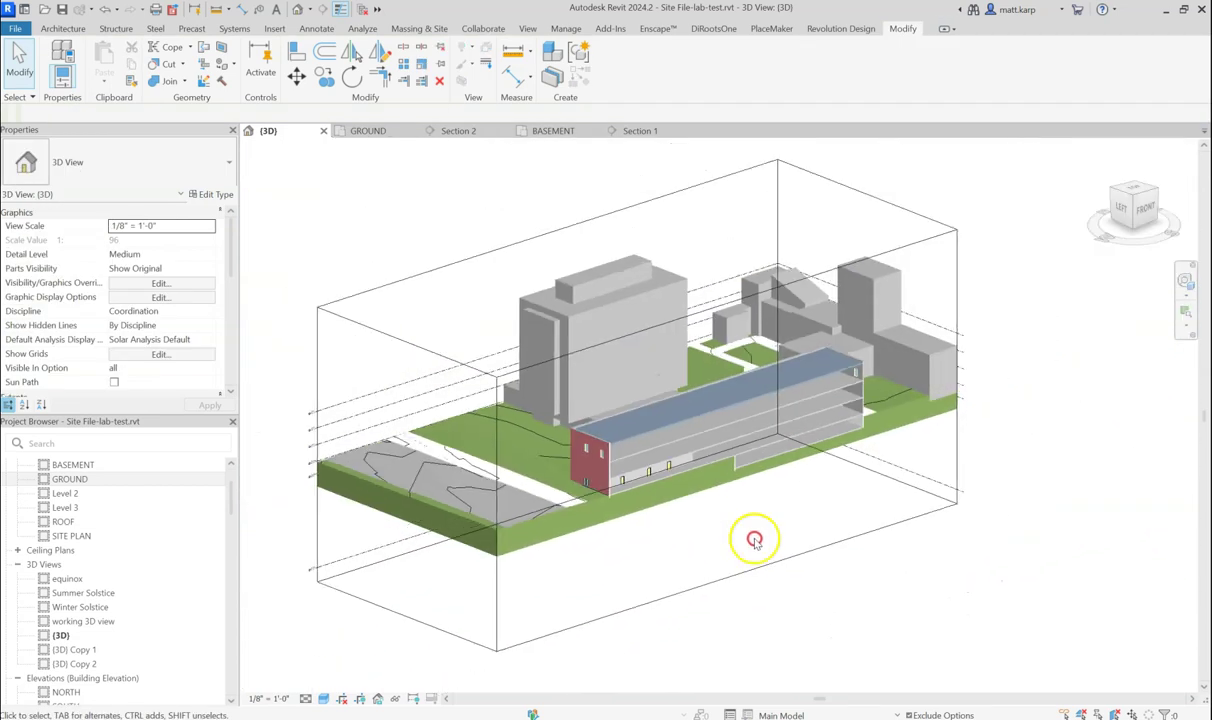
{"action": "left_click", "coordinate": [774, 561]}
{"action": "left_click_drag", "start_coordinate": [722, 450], "coordinate": [782, 503]}
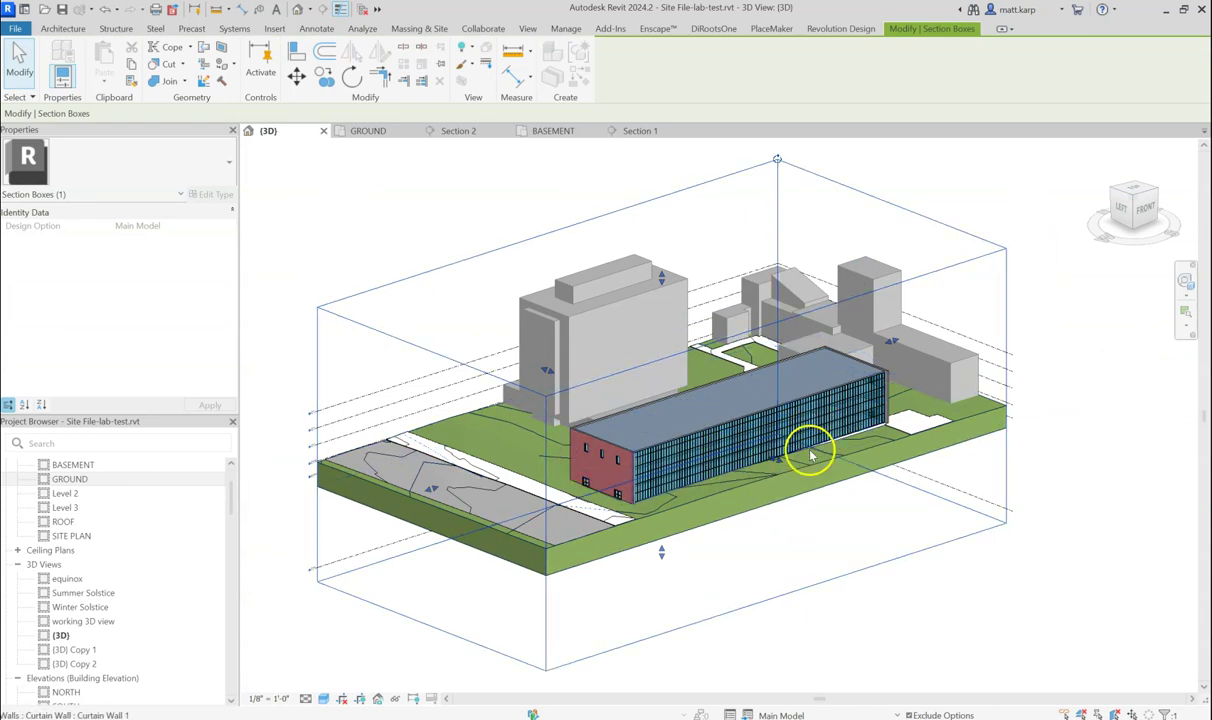
Pull the section box's near face into the building to slice it lengthwise
{"action": "left_click_drag", "start_coordinate": [777, 466], "coordinate": [735, 487]}
{"action": "left_click", "coordinate": [727, 538]}
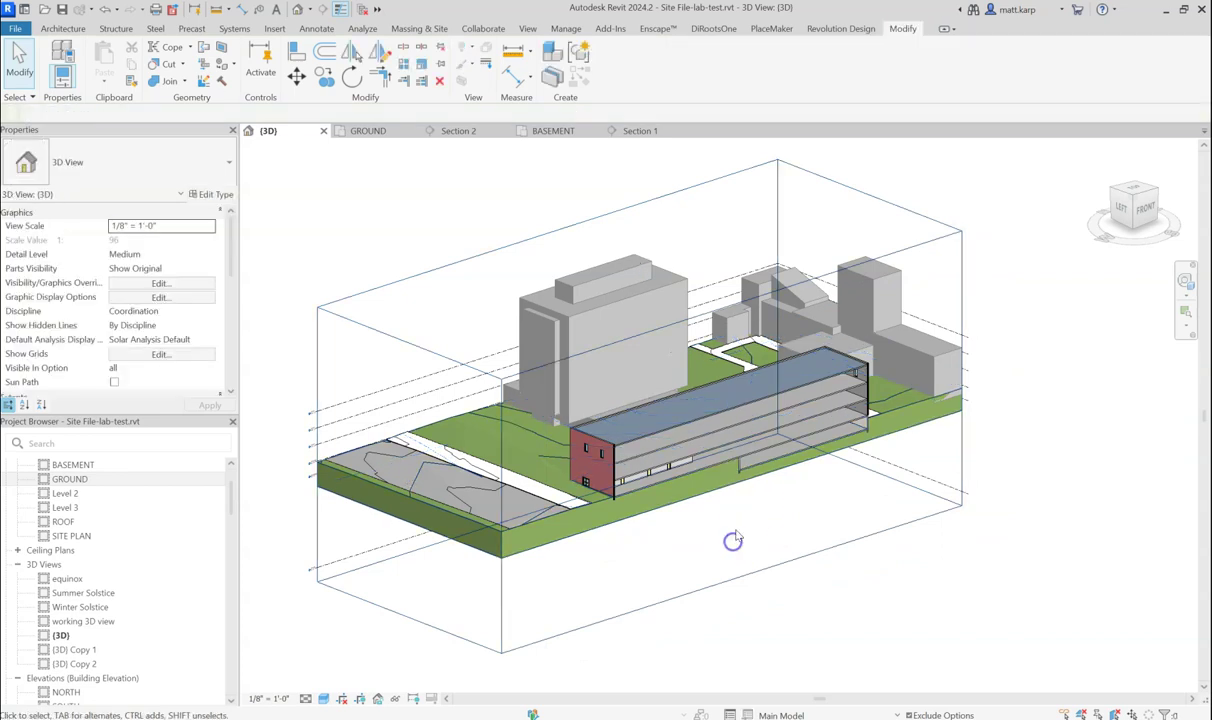
{"action": "scroll", "coordinate": [752, 503], "scroll_direction": "up", "scroll_amount": 5}
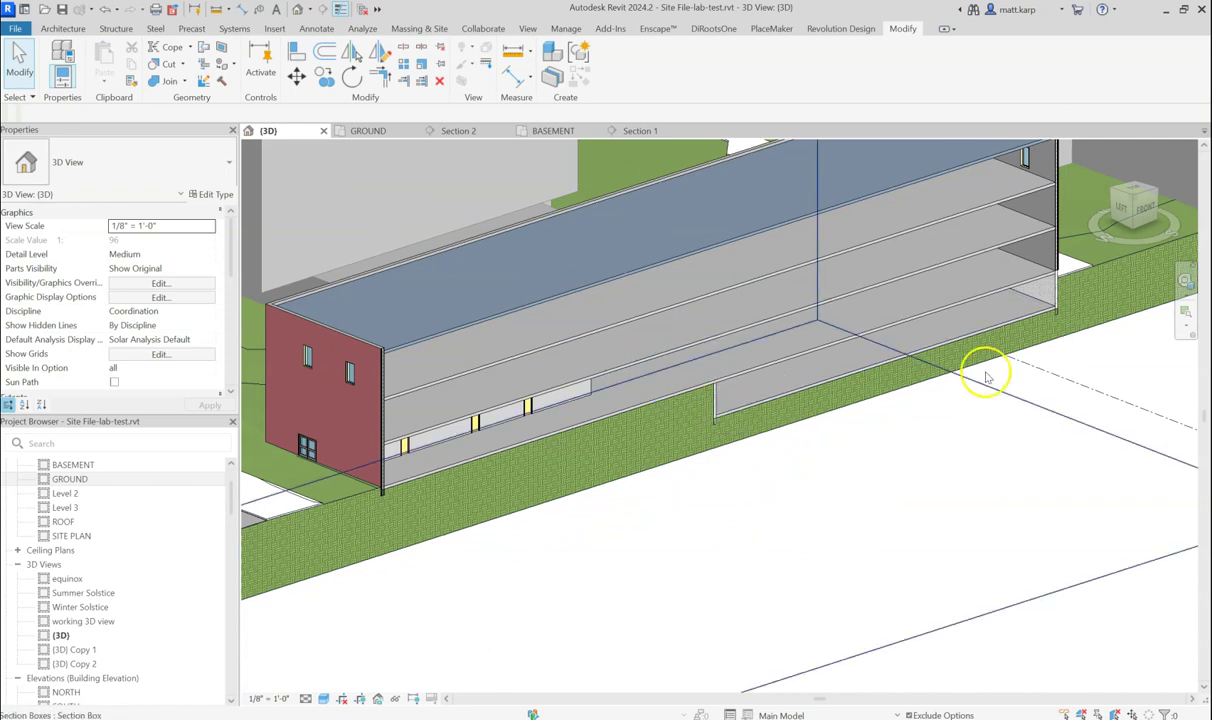
{"action": "scroll", "coordinate": [1055, 298], "scroll_direction": "up", "scroll_amount": 4}
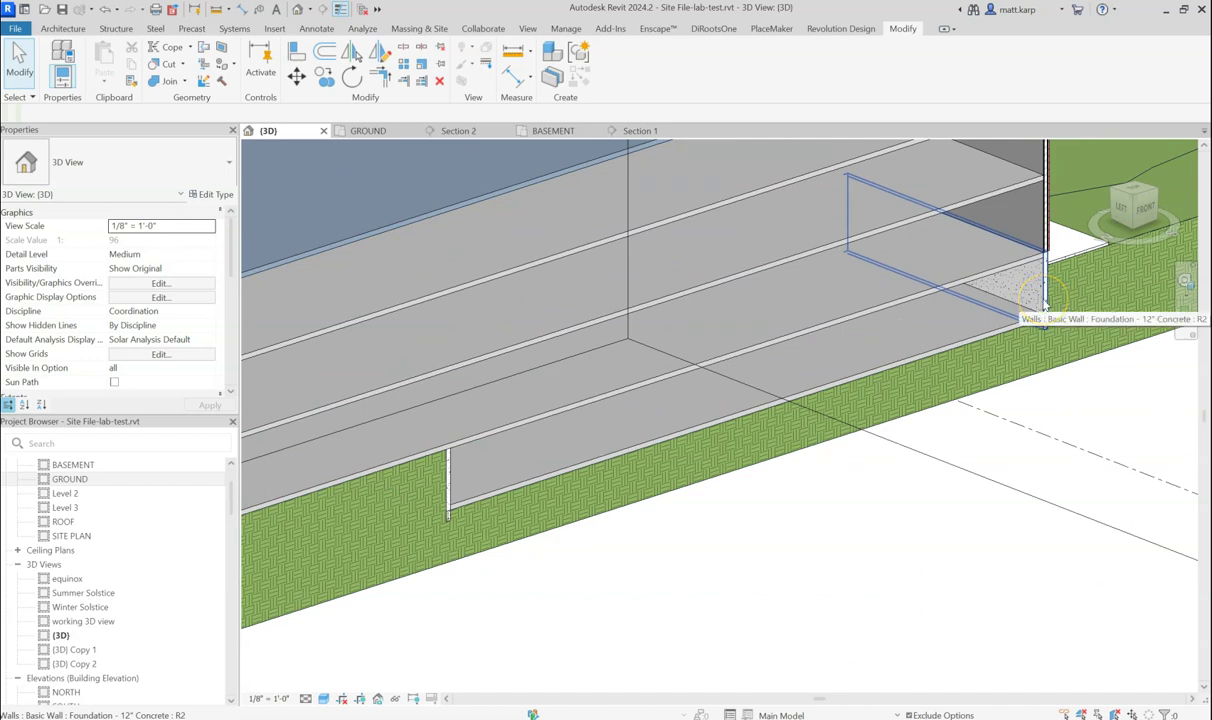
Tab-select Toposolid 1 to check it, then deselect it
{"action": "key", "text": "Tab"}
{"action": "key", "text": "Tab"}
{"action": "left_click", "coordinate": [1045, 301]}
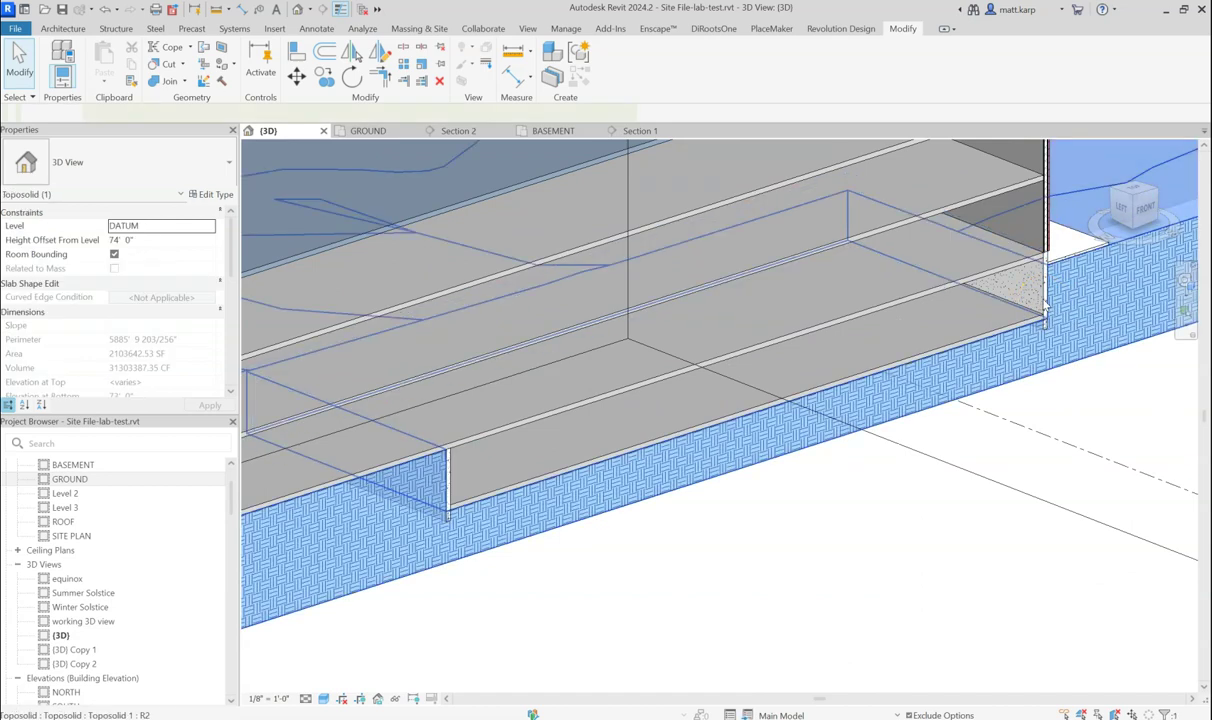
{"action": "left_click", "coordinate": [839, 534]}
{"action": "scroll", "coordinate": [955, 460], "scroll_direction": "down", "scroll_amount": 5}
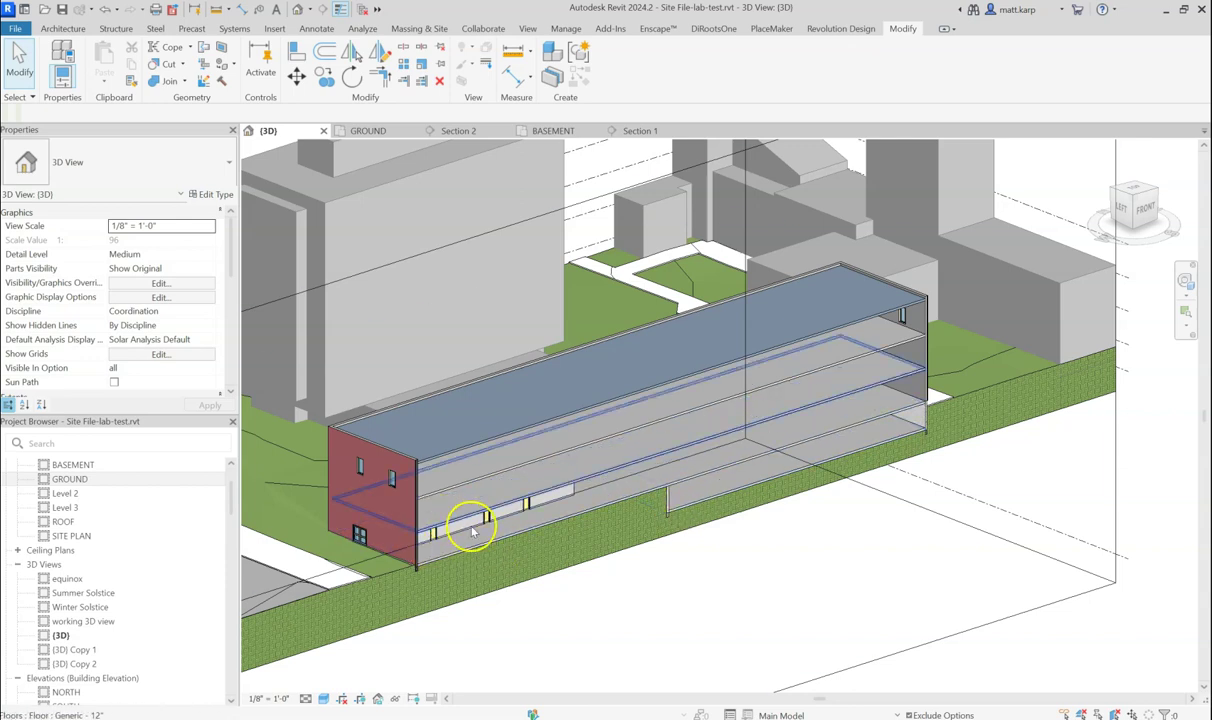
Filter the selection to the toposolids by removing Walls and Floors, then drop the site toposolid
{"action": "left_click", "coordinate": [657, 497]}
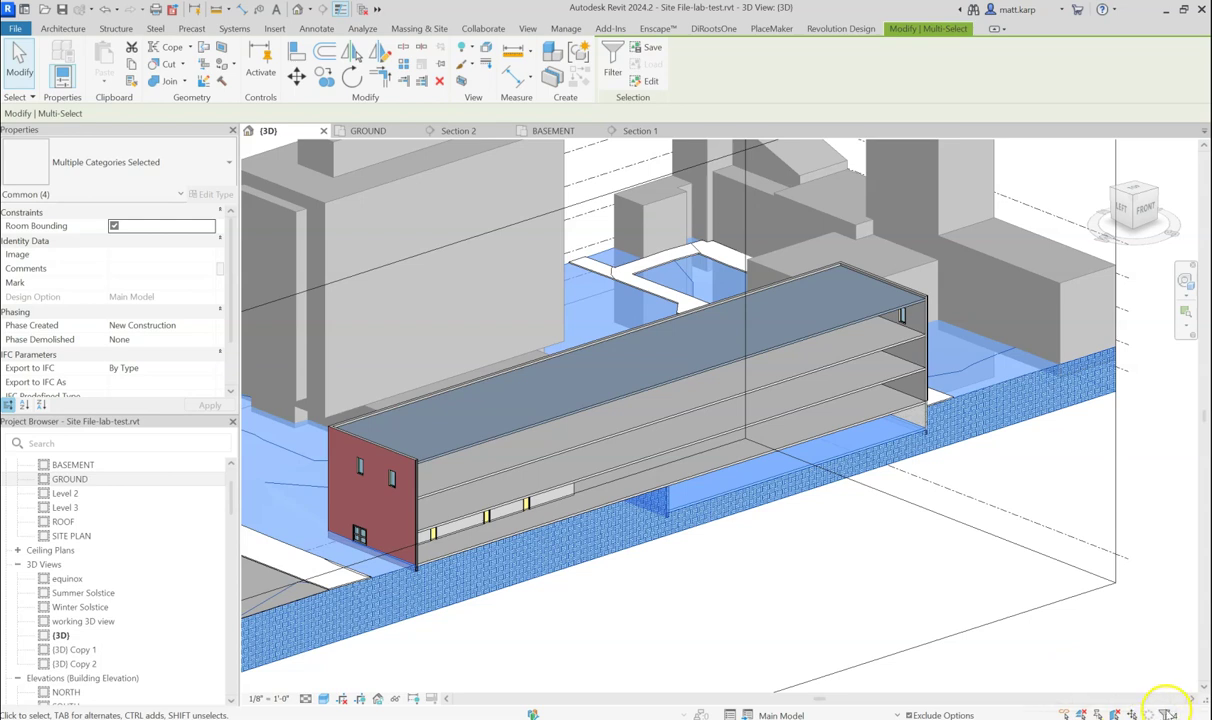
{"action": "left_click", "coordinate": [1168, 713]}
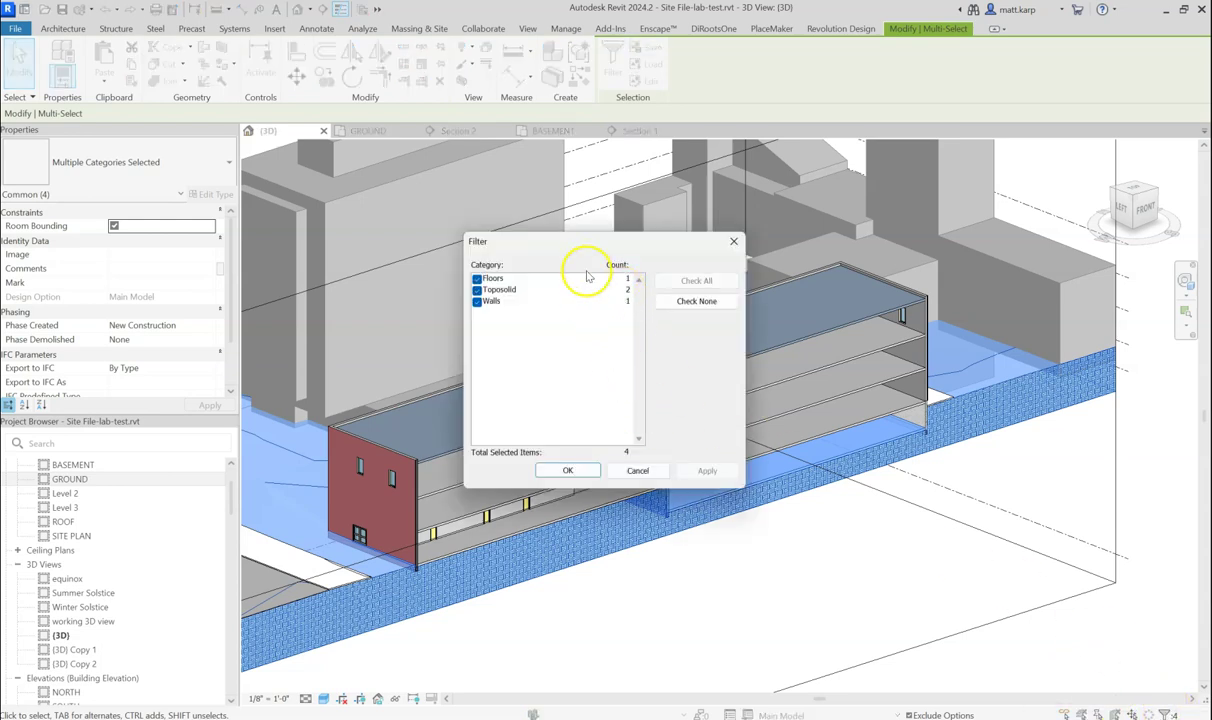
{"action": "left_click_drag", "start_coordinate": [598, 245], "coordinate": [435, 178]}
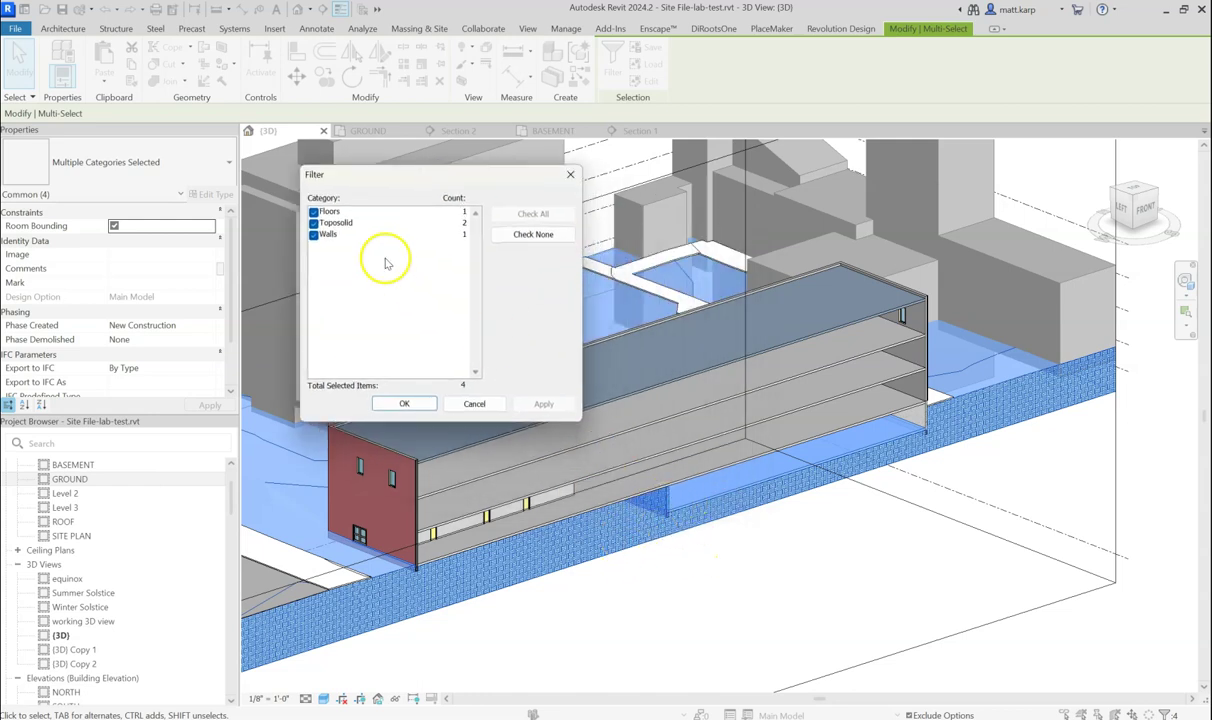
{"action": "left_click", "coordinate": [313, 238]}
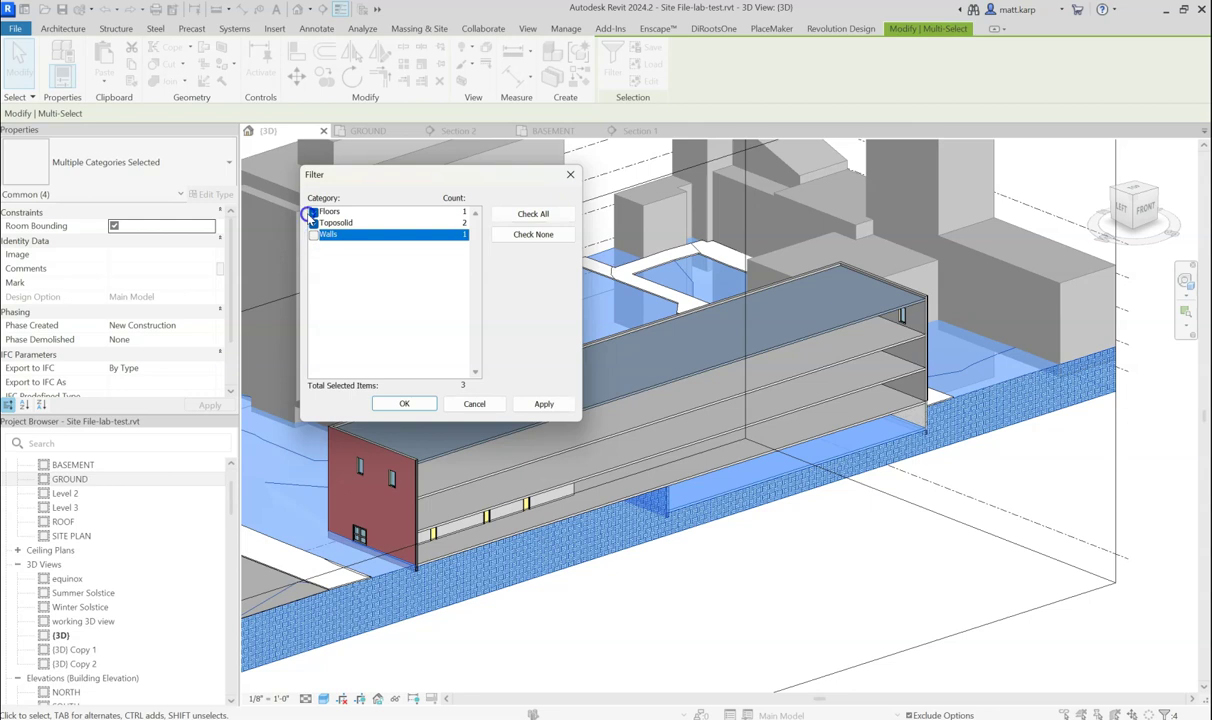
{"action": "left_click", "coordinate": [313, 212]}
{"action": "left_click", "coordinate": [404, 403]}
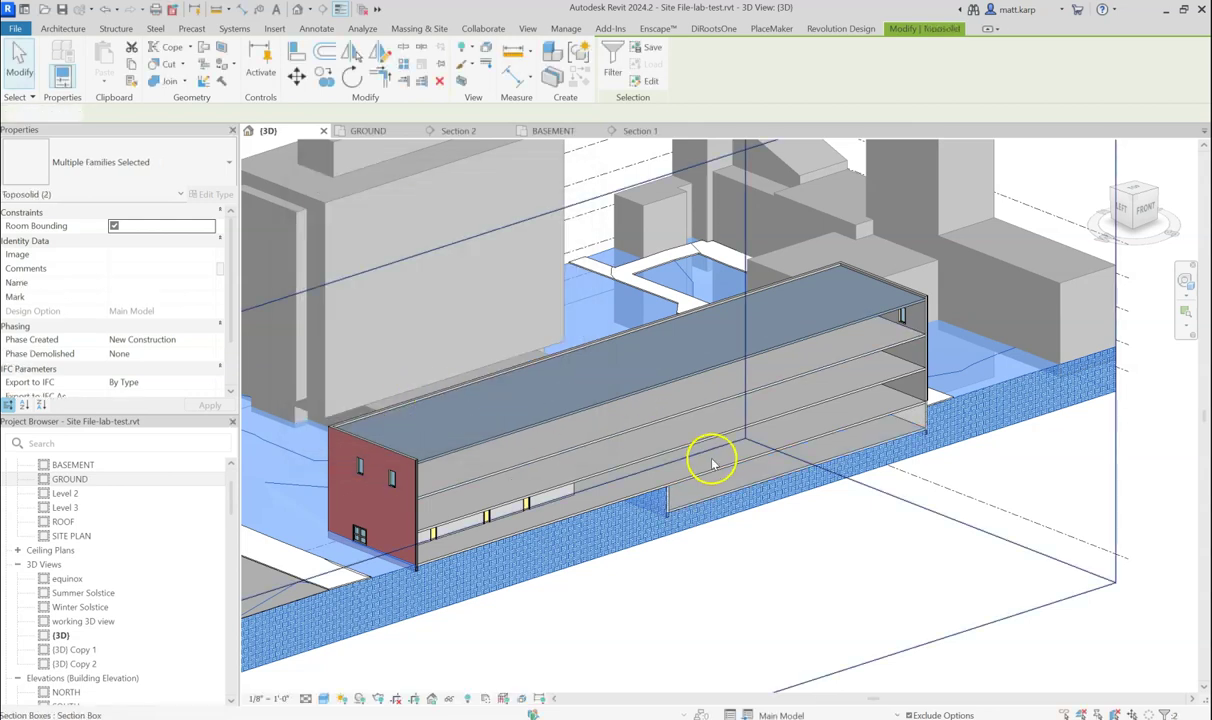
{"action": "left_click", "coordinate": [503, 588], "text": "shift"}
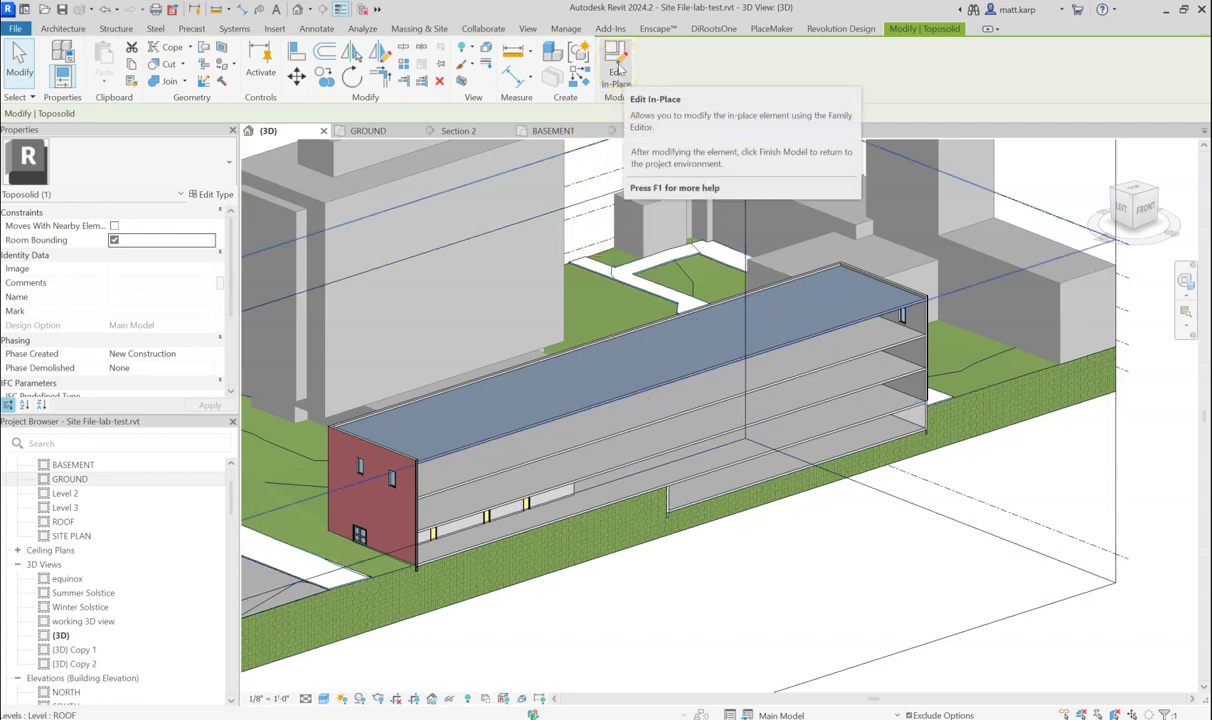
Edit Toposolid 1 in place, select its void extrusion, and switch to wireframe with WF
{"action": "left_click", "coordinate": [616, 64]}
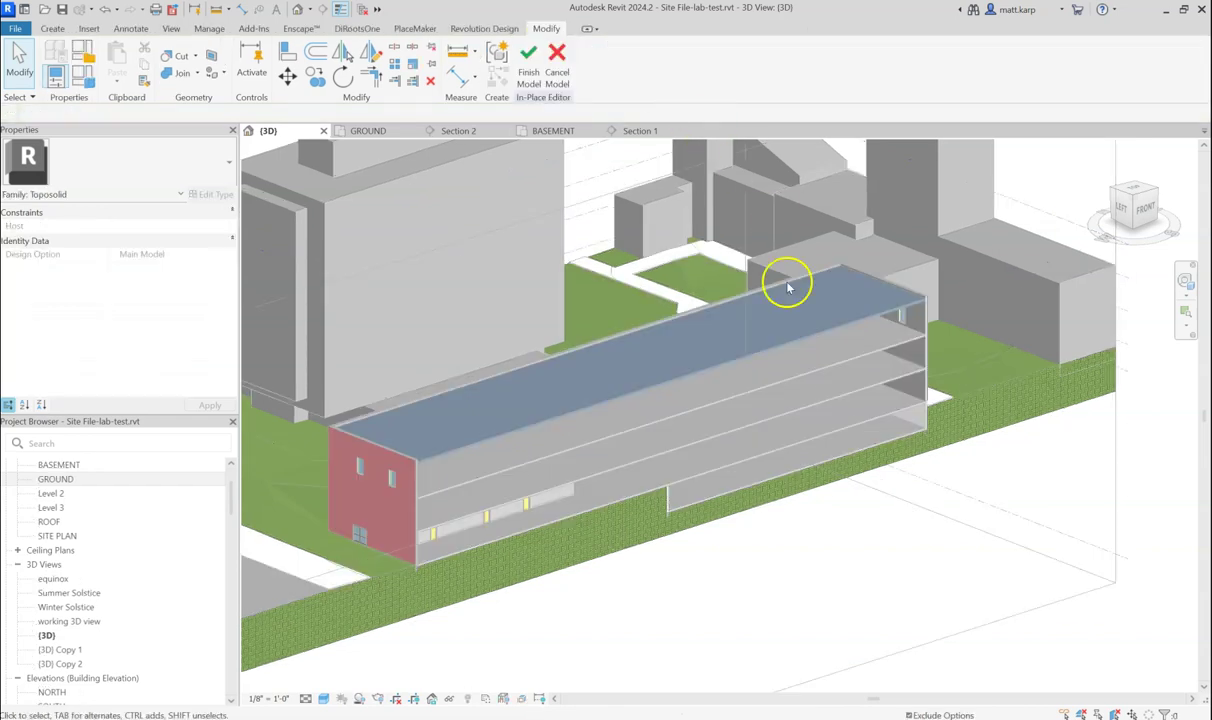
{"action": "left_click", "coordinate": [671, 503]}
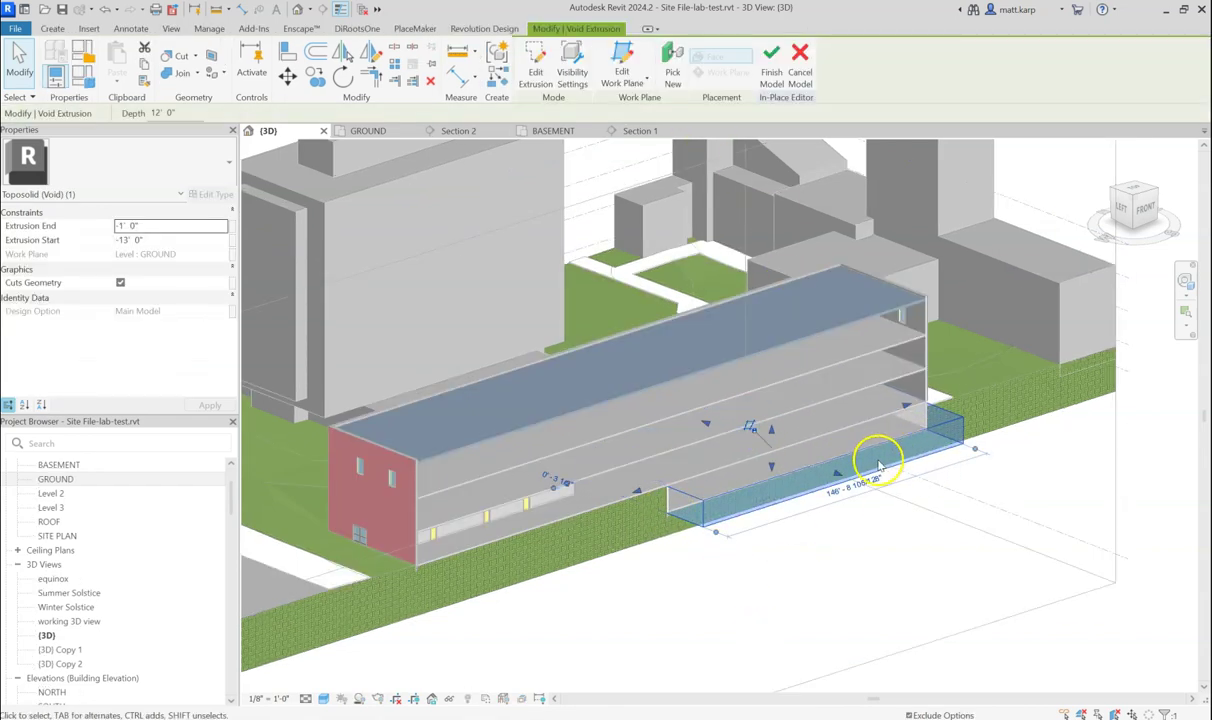
{"action": "key", "text": "w"}
{"action": "key", "text": "f"}
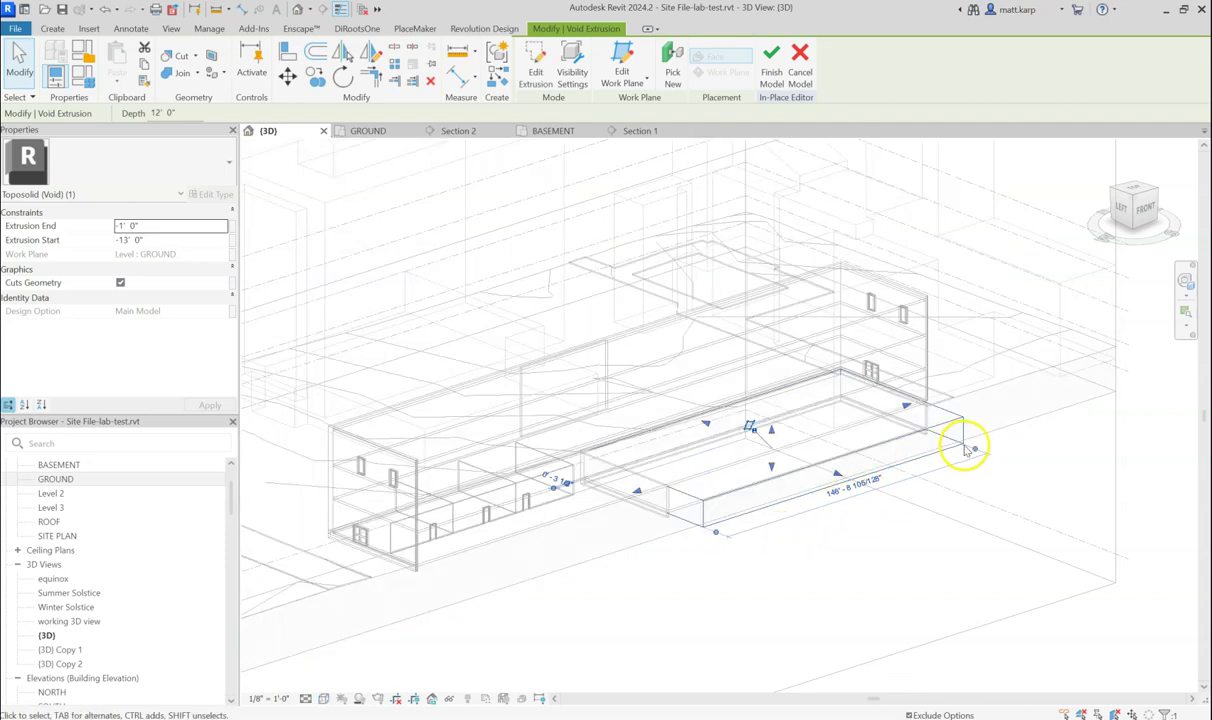
{"action": "scroll", "coordinate": [966, 430], "scroll_direction": "up", "scroll_amount": 5}
Open the void extrusion's sketch, cancel edit mode, then cancel the in-place model
{"action": "left_click", "coordinate": [535, 80]}
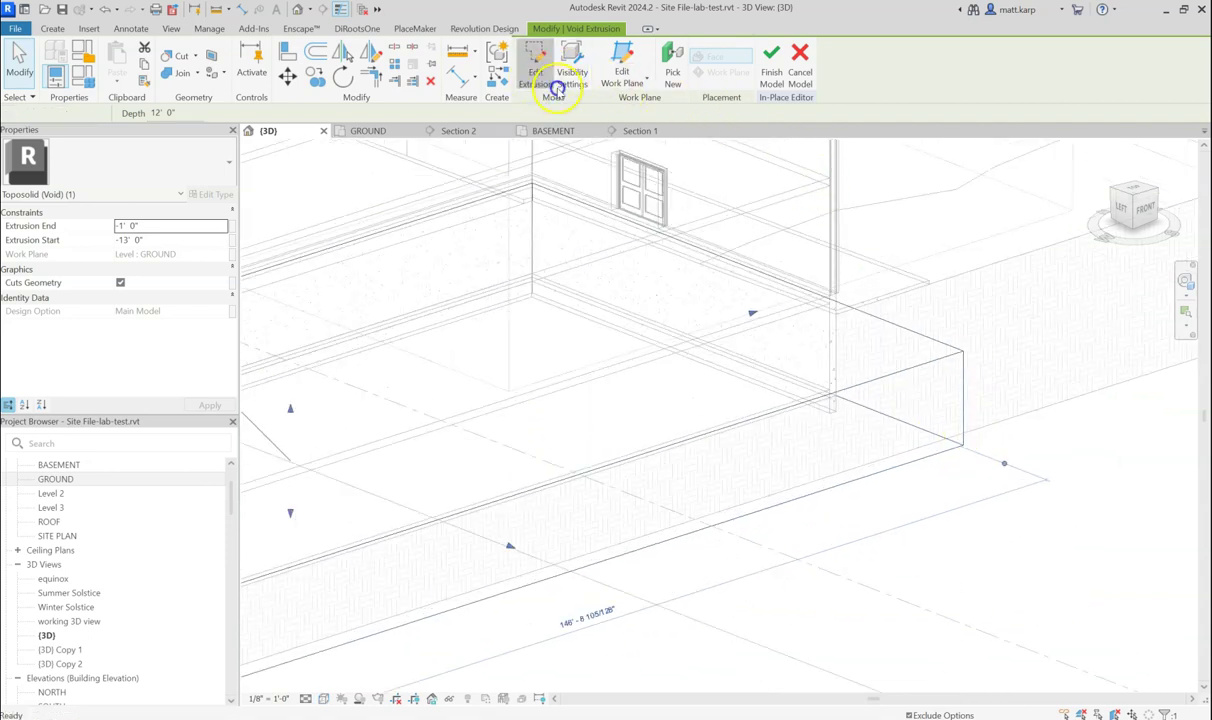
{"action": "scroll", "coordinate": [942, 355], "scroll_direction": "down", "scroll_amount": 3}
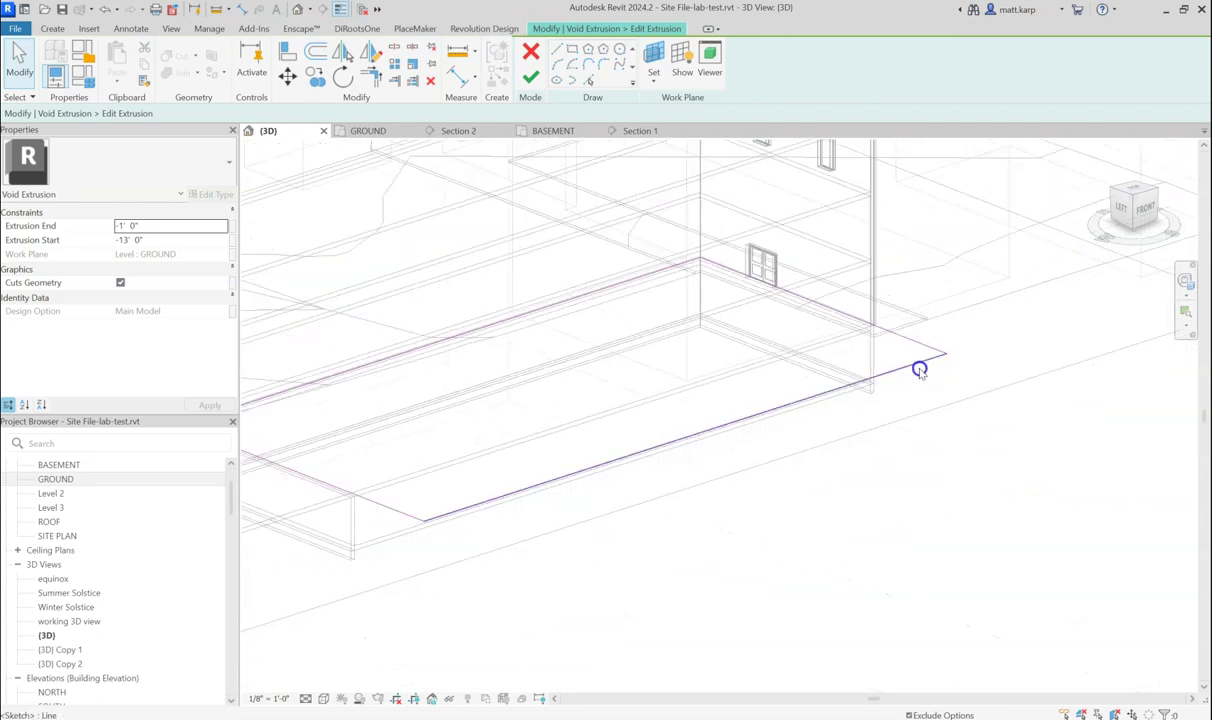
{"action": "left_click", "coordinate": [533, 54]}
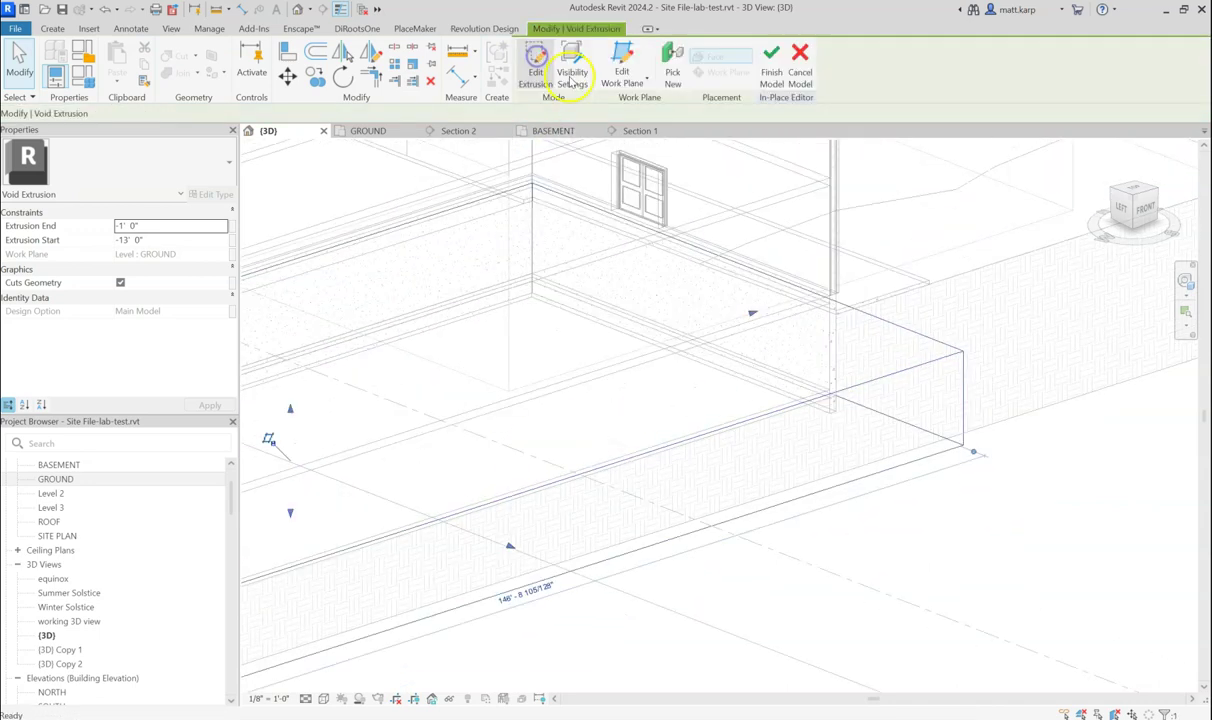
{"action": "left_click", "coordinate": [800, 60]}
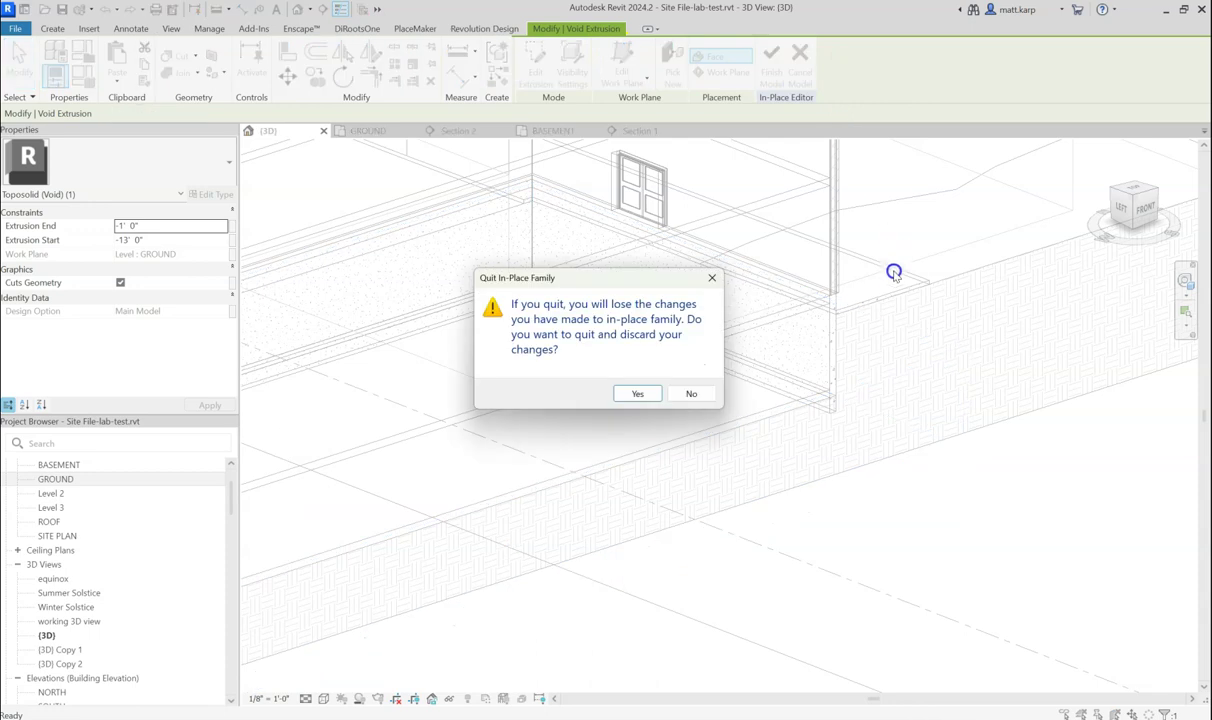
Confirm discarding the in-place family changes
{"action": "left_click", "coordinate": [641, 394]}
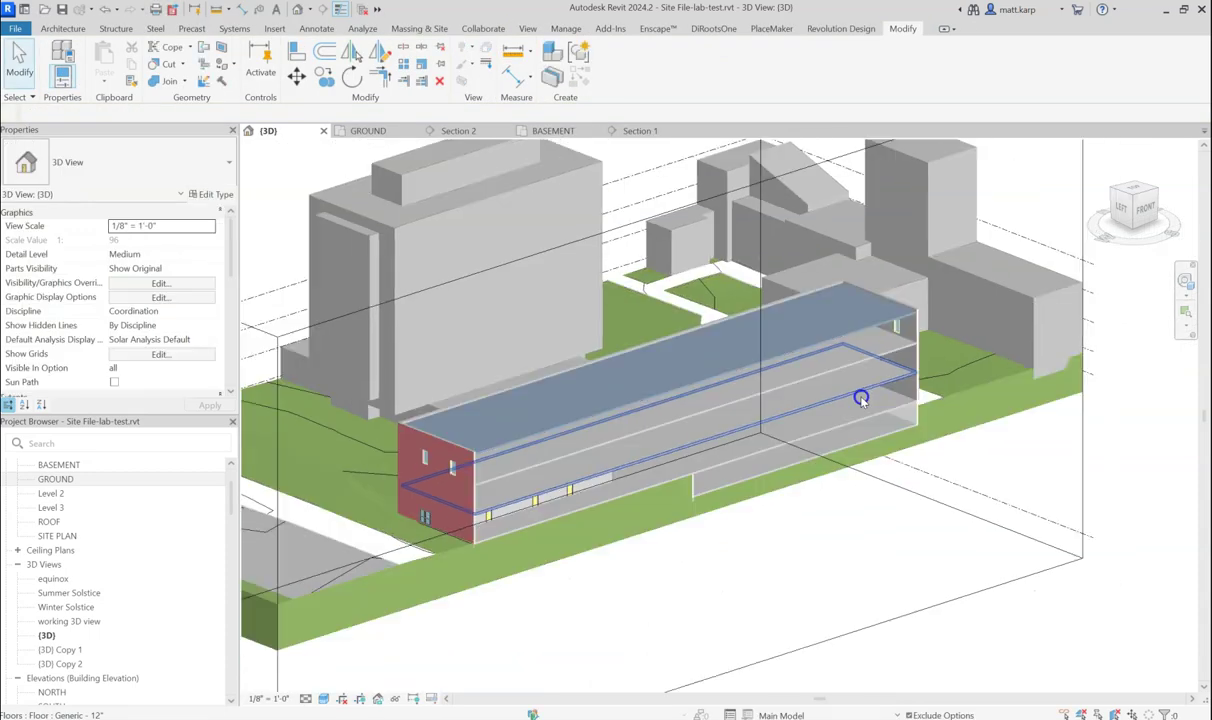
{"action": "scroll", "coordinate": [710, 507], "scroll_direction": "up", "scroll_amount": 3}
{"action": "scroll", "coordinate": [841, 365], "scroll_direction": "down", "scroll_amount": 2}
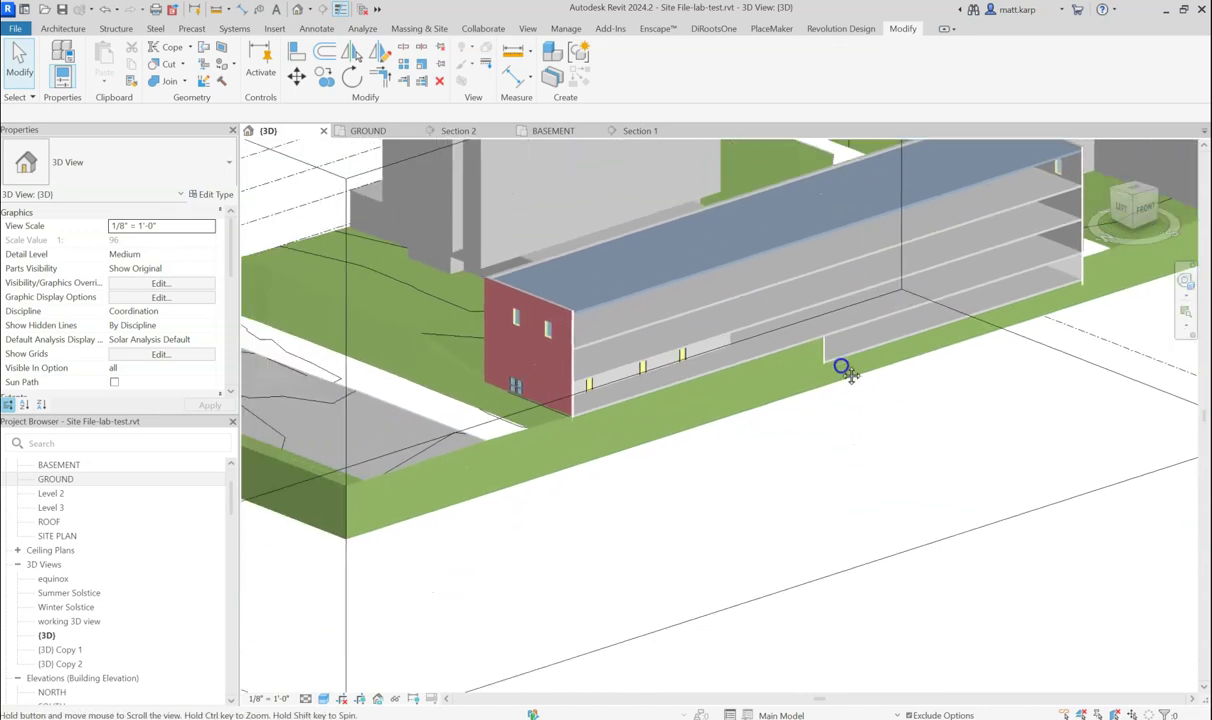
{"action": "scroll", "coordinate": [707, 510], "scroll_direction": "up", "scroll_amount": 3}
{"action": "scroll", "coordinate": [590, 515], "scroll_direction": "up", "scroll_amount": 3}
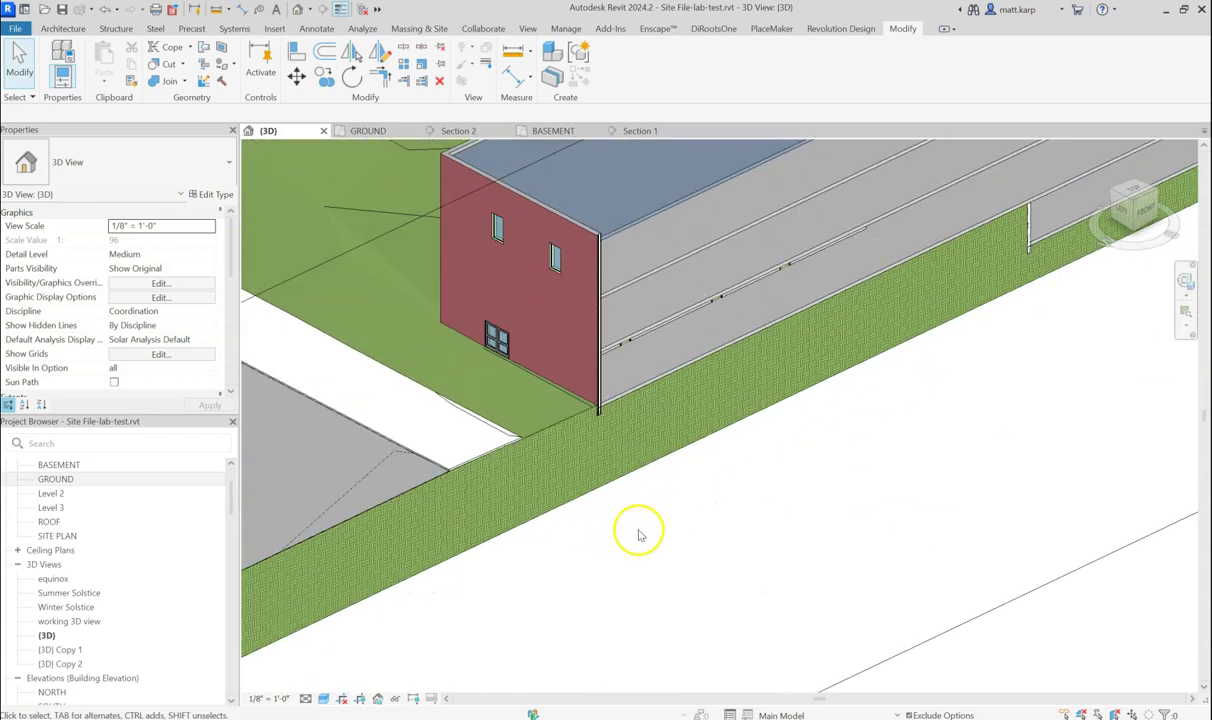
Select around the building corner and filter the selection to the Toposolid category only
{"action": "left_click", "coordinate": [480, 346]}
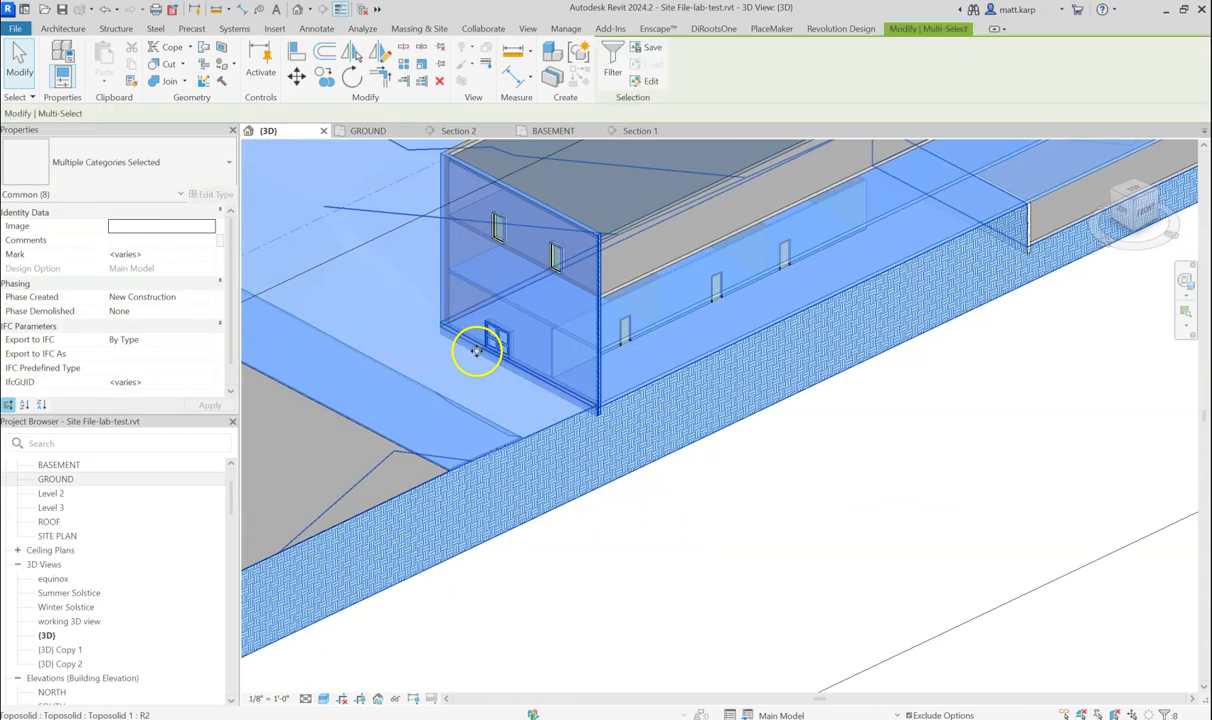
{"action": "left_click", "coordinate": [1167, 714]}
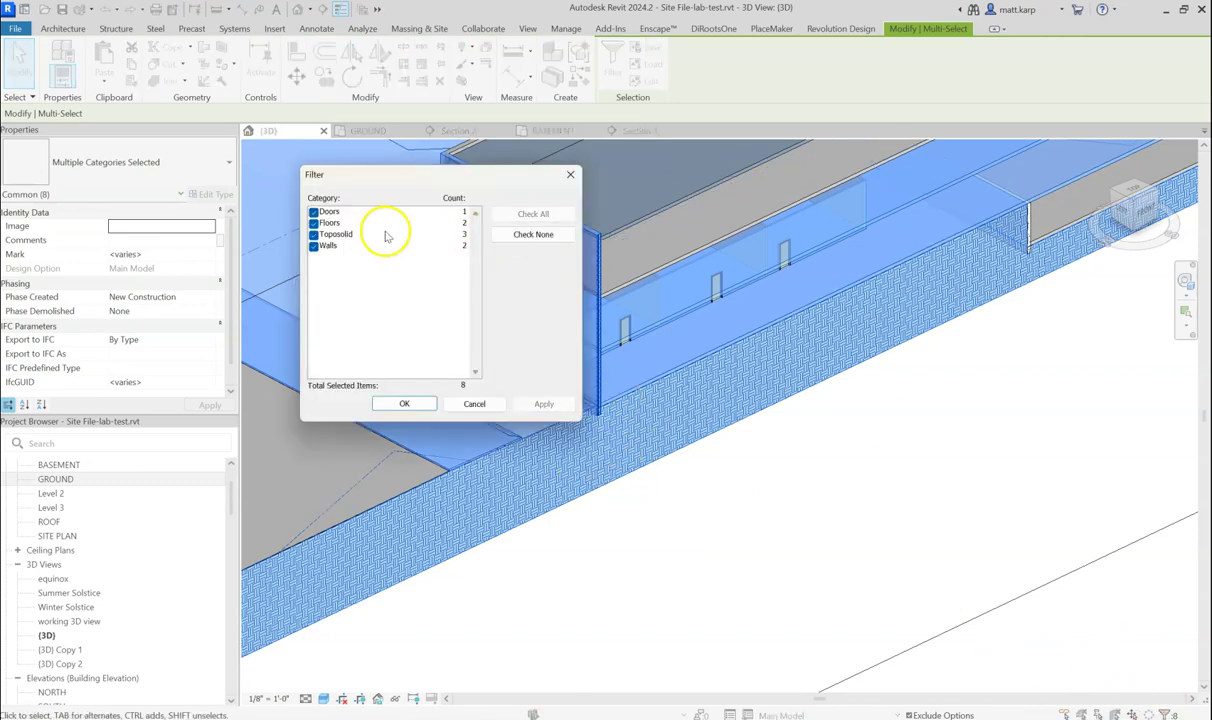
{"action": "left_click", "coordinate": [500, 237]}
{"action": "left_click", "coordinate": [315, 234]}
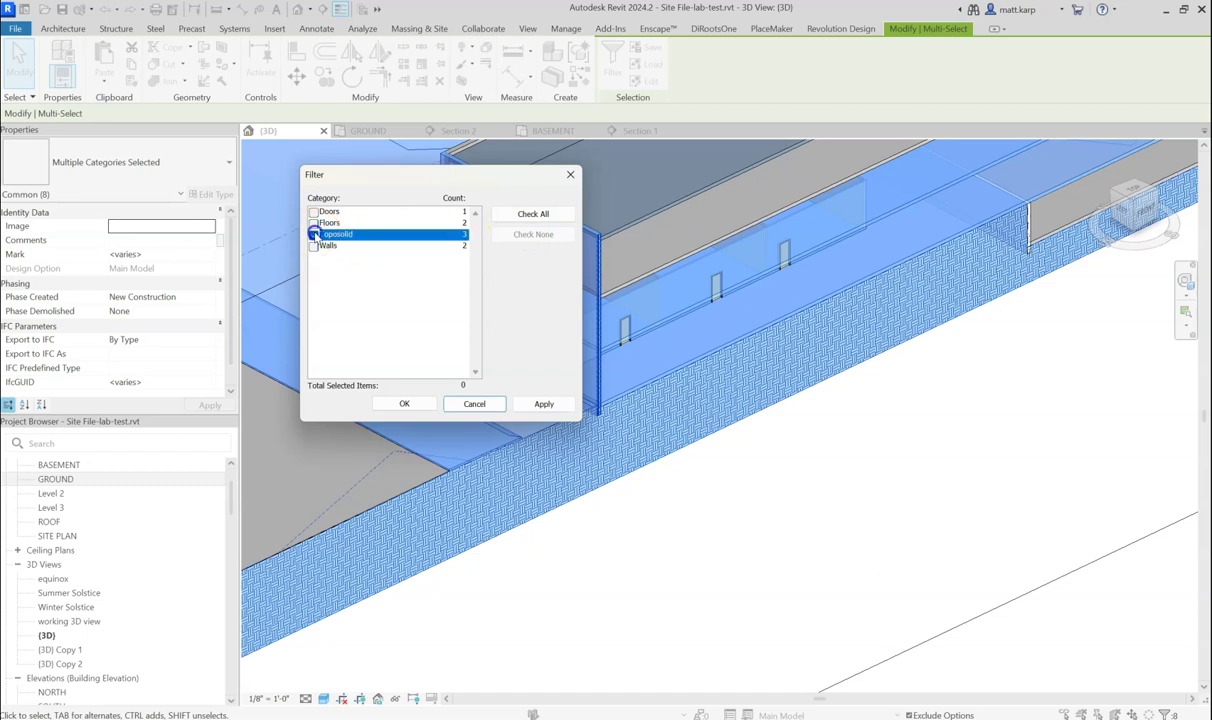
{"action": "left_click", "coordinate": [406, 401]}
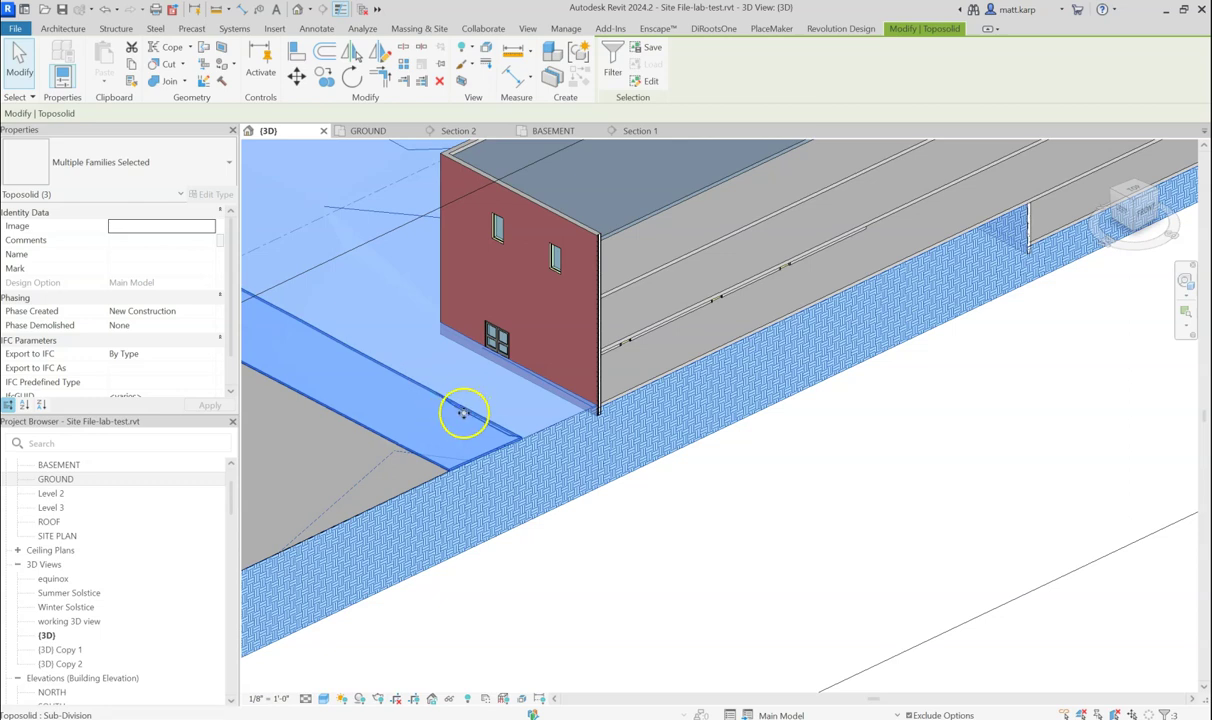
Look through the Massing & Site toposolid options without choosing one
{"action": "left_click", "coordinate": [405, 29]}
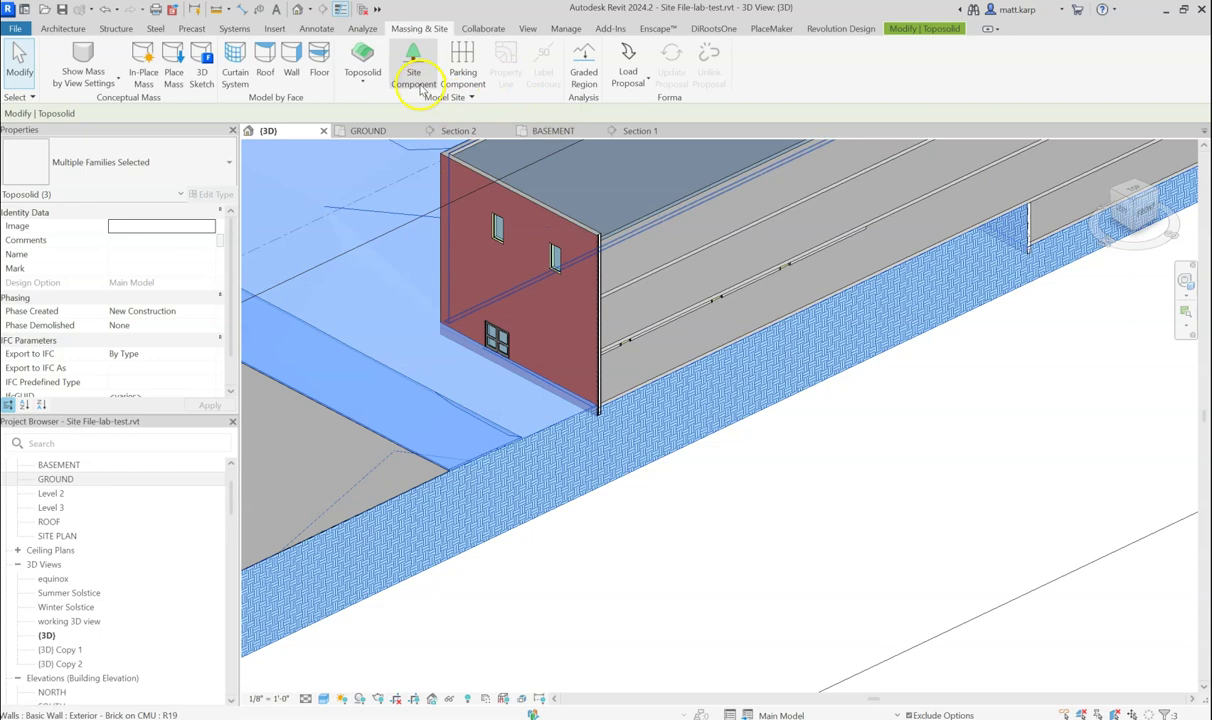
{"action": "left_click", "coordinate": [367, 86]}
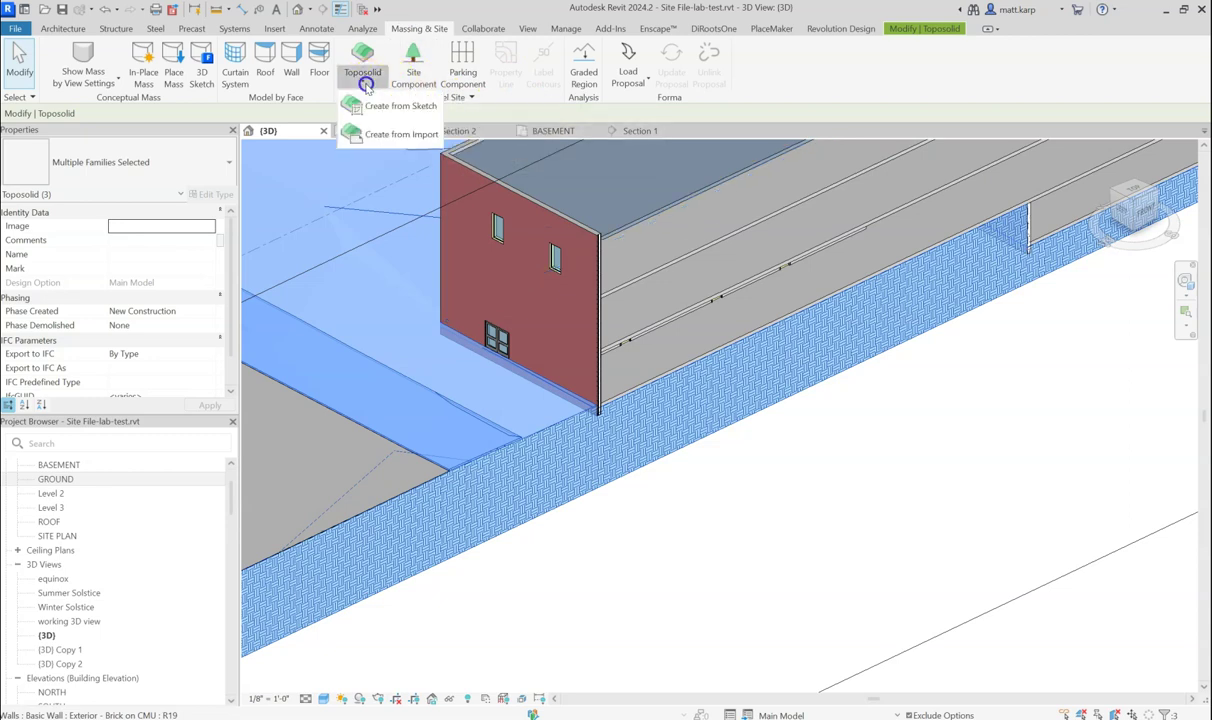
{"action": "left_click", "coordinate": [484, 20]}
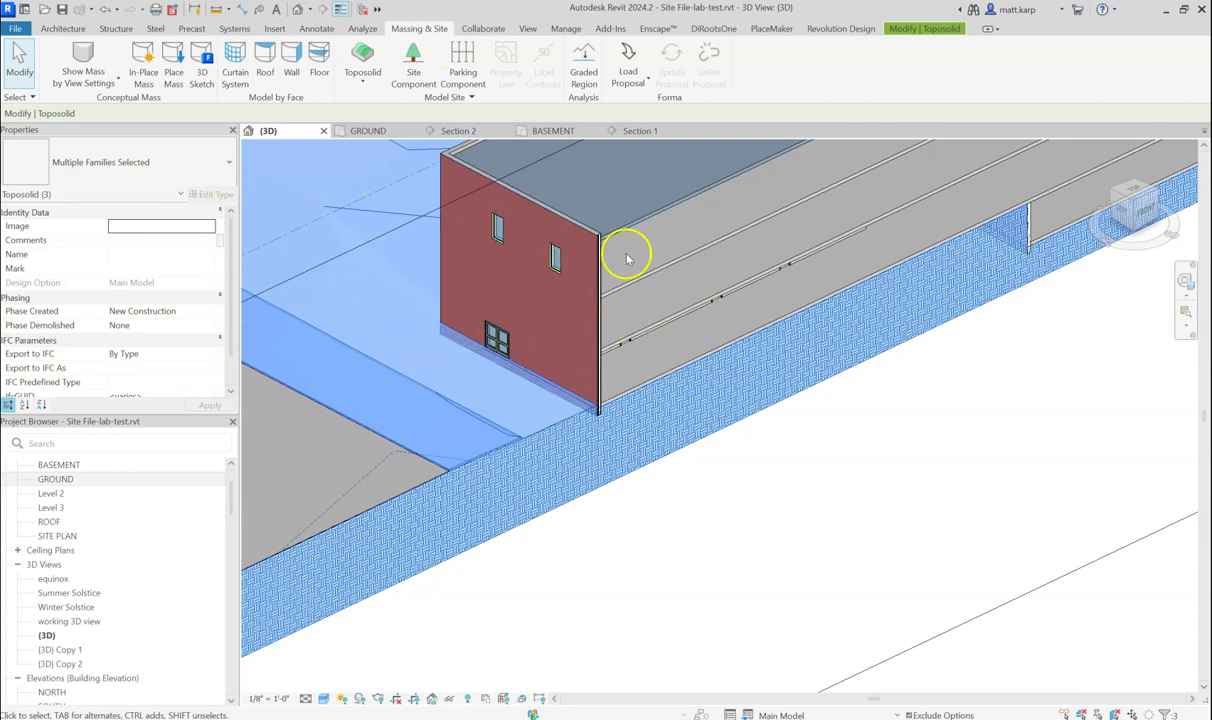
Remove the sub-division from the selection so only the main site toposolid stays selected
{"action": "scroll", "coordinate": [476, 414], "scroll_direction": "down", "scroll_amount": 1}
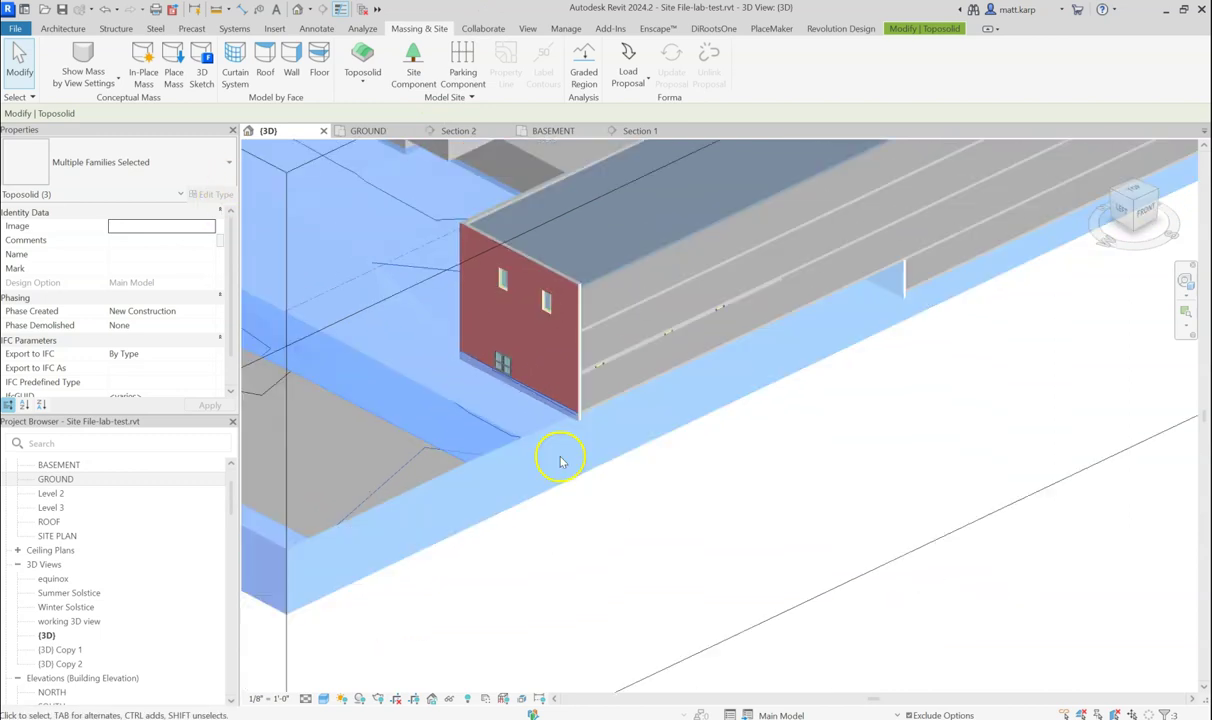
{"action": "scroll", "coordinate": [527, 382], "scroll_direction": "up", "scroll_amount": 2}
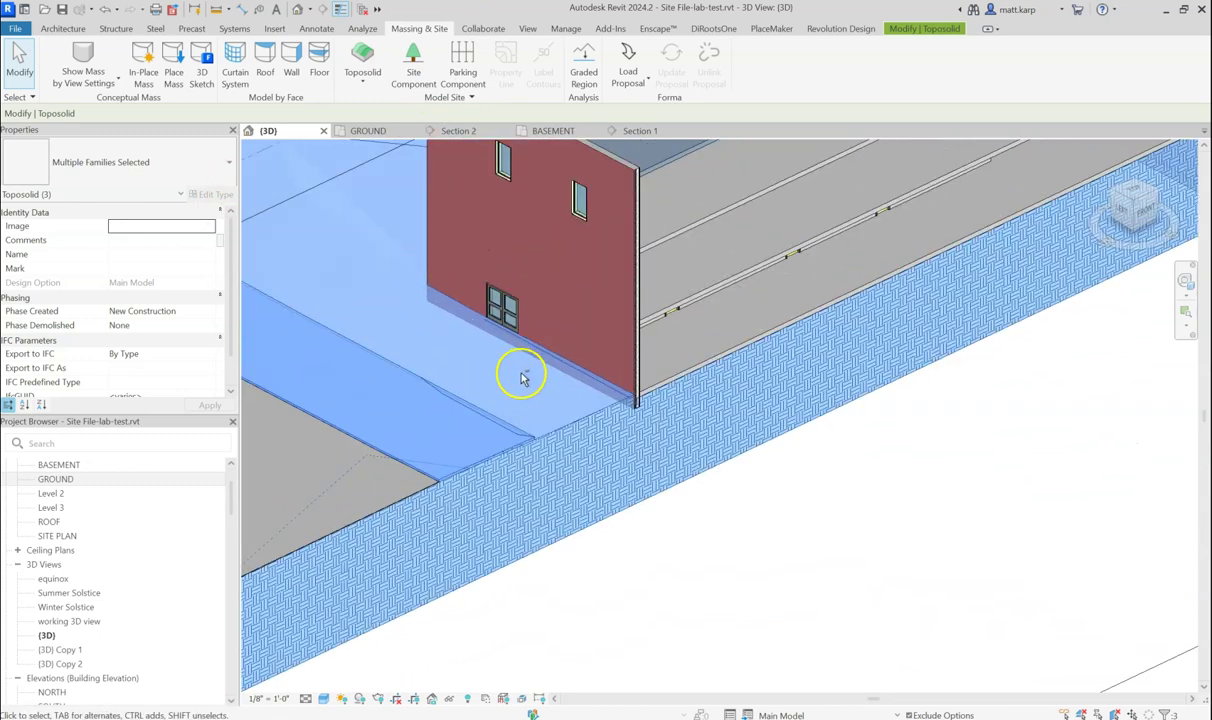
{"action": "left_click", "coordinate": [496, 418], "text": "shift"}
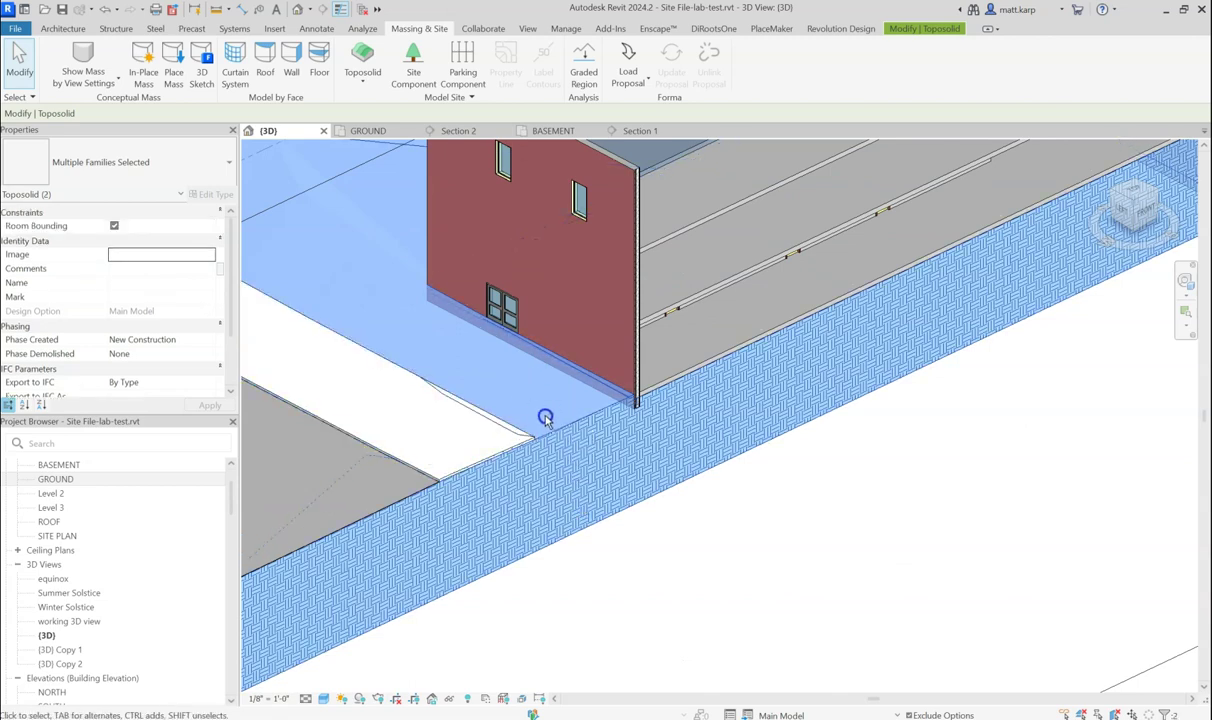
{"action": "left_click", "coordinate": [441, 506]}
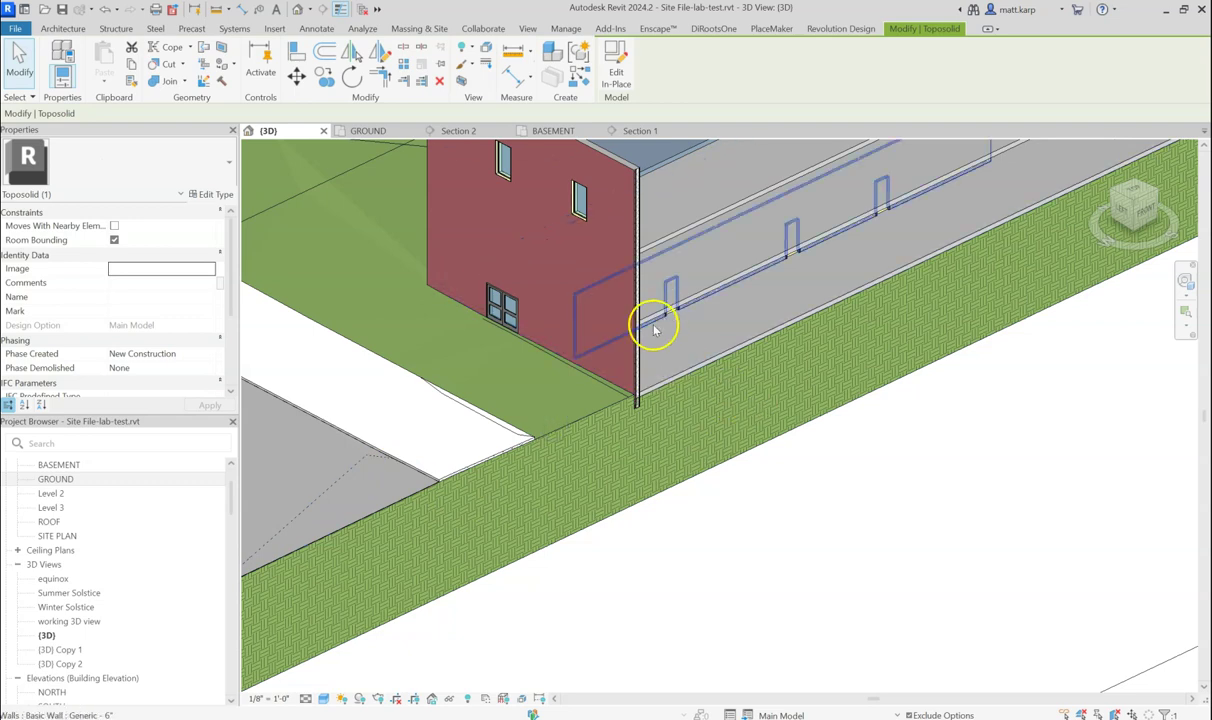
Reopen the toposolid with Edit In-Place, then select and inspect the void extrusion's extents
{"action": "left_click", "coordinate": [616, 68]}
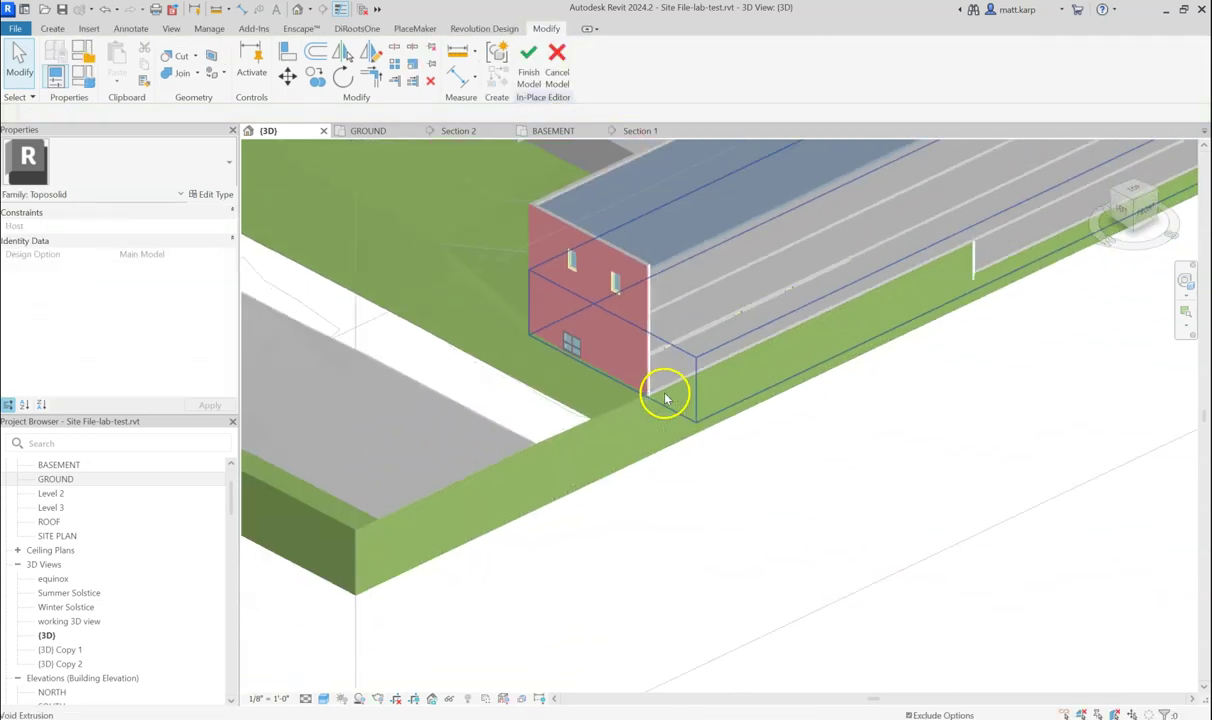
{"action": "middle_click_drag", "start_coordinate": [667, 398], "coordinate": [740, 342], "text": "shift"}
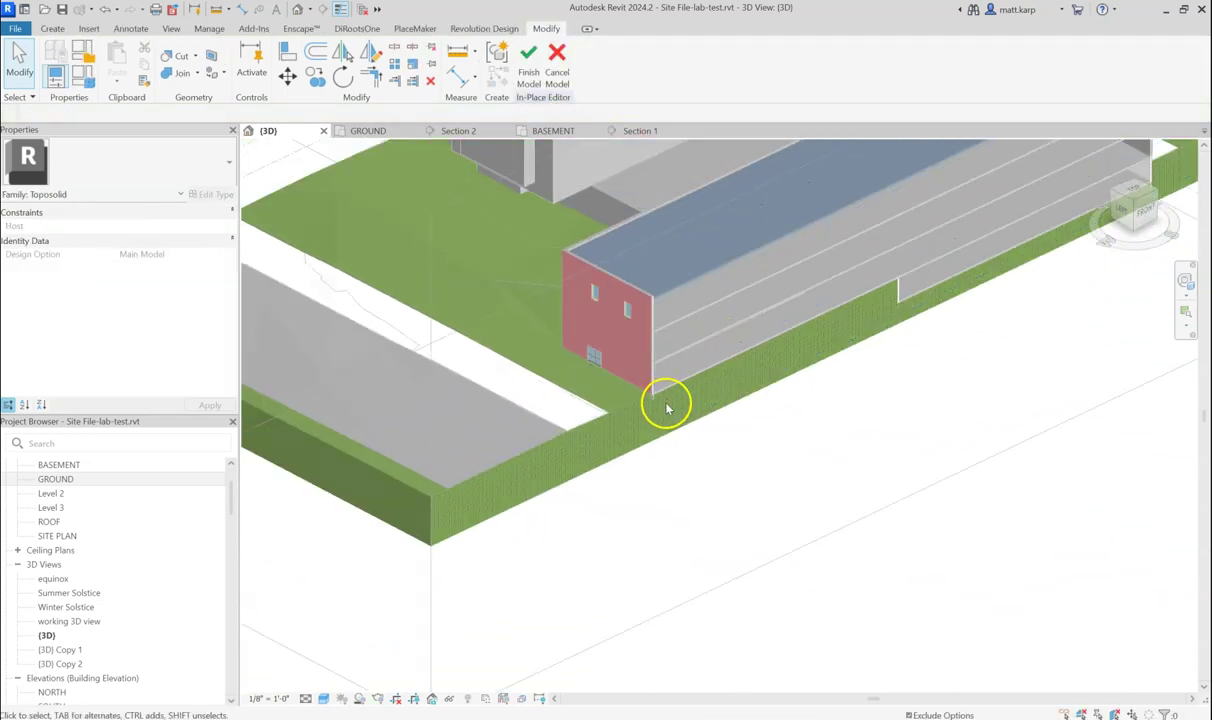
{"action": "left_click", "coordinate": [582, 352]}
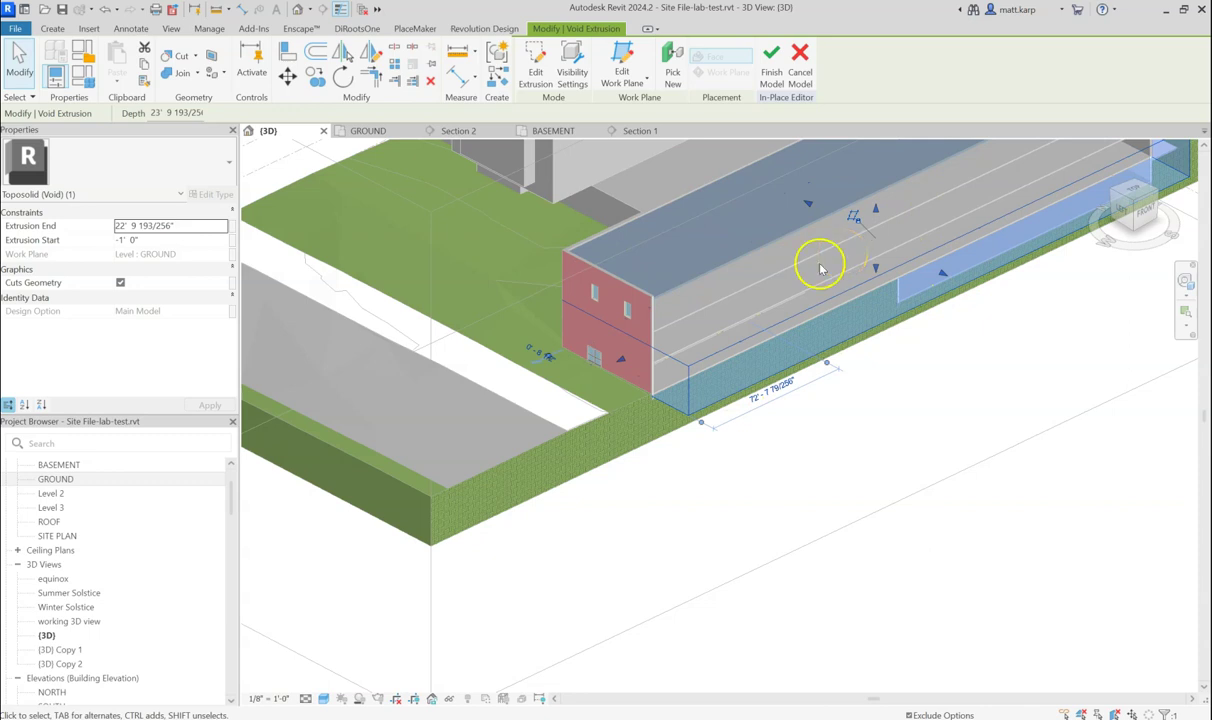
{"action": "left_click", "coordinate": [839, 417]}
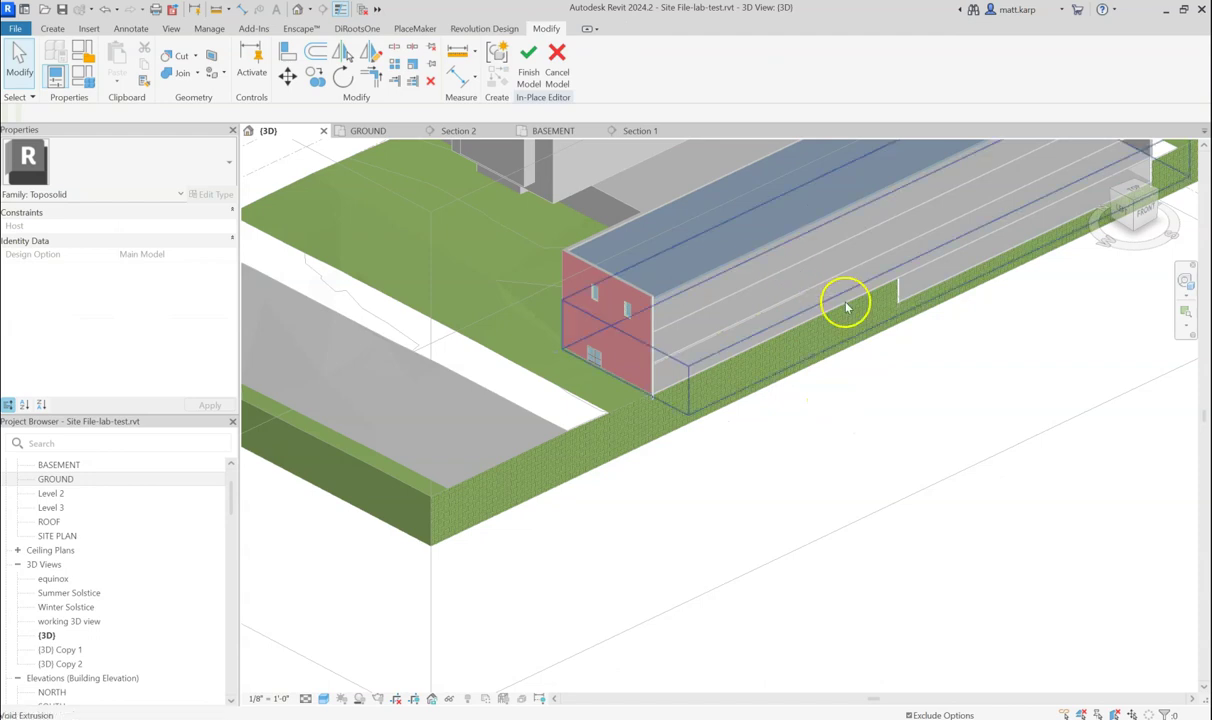
{"action": "scroll", "coordinate": [792, 363], "scroll_direction": "down", "scroll_amount": 2}
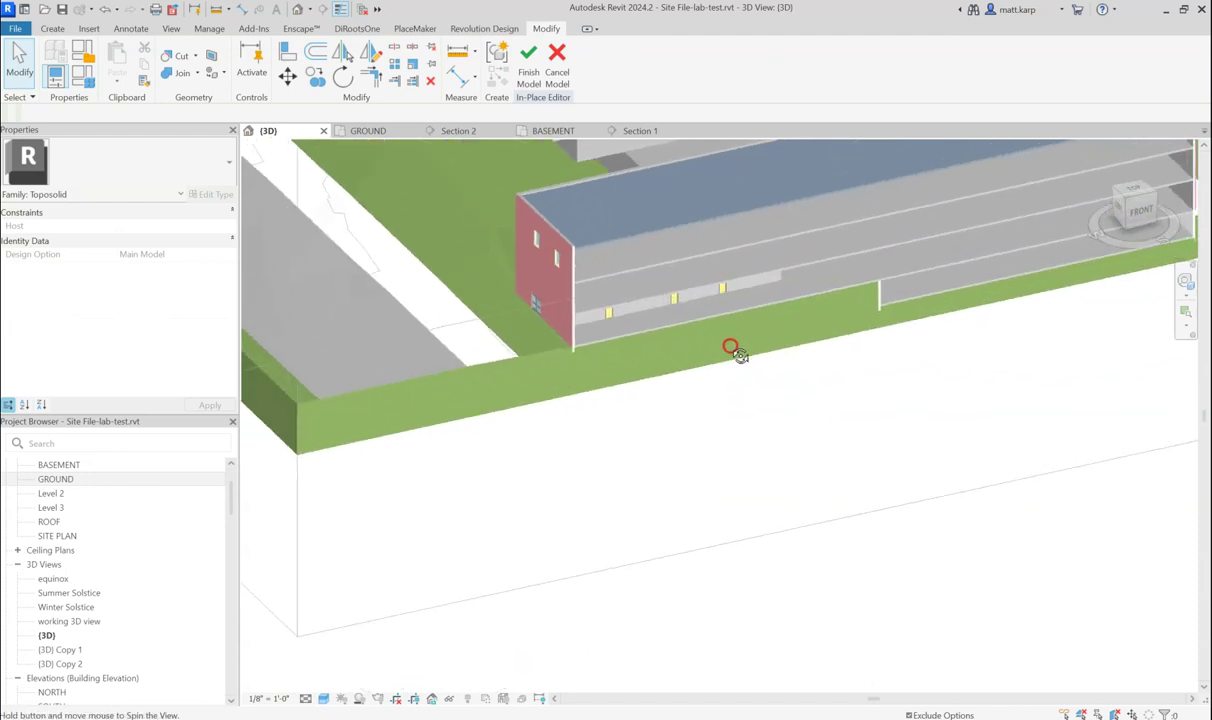
{"action": "middle_click_drag", "start_coordinate": [744, 330], "coordinate": [801, 425], "text": "shift"}
{"action": "scroll", "coordinate": [801, 425], "scroll_direction": "up", "scroll_amount": 2}
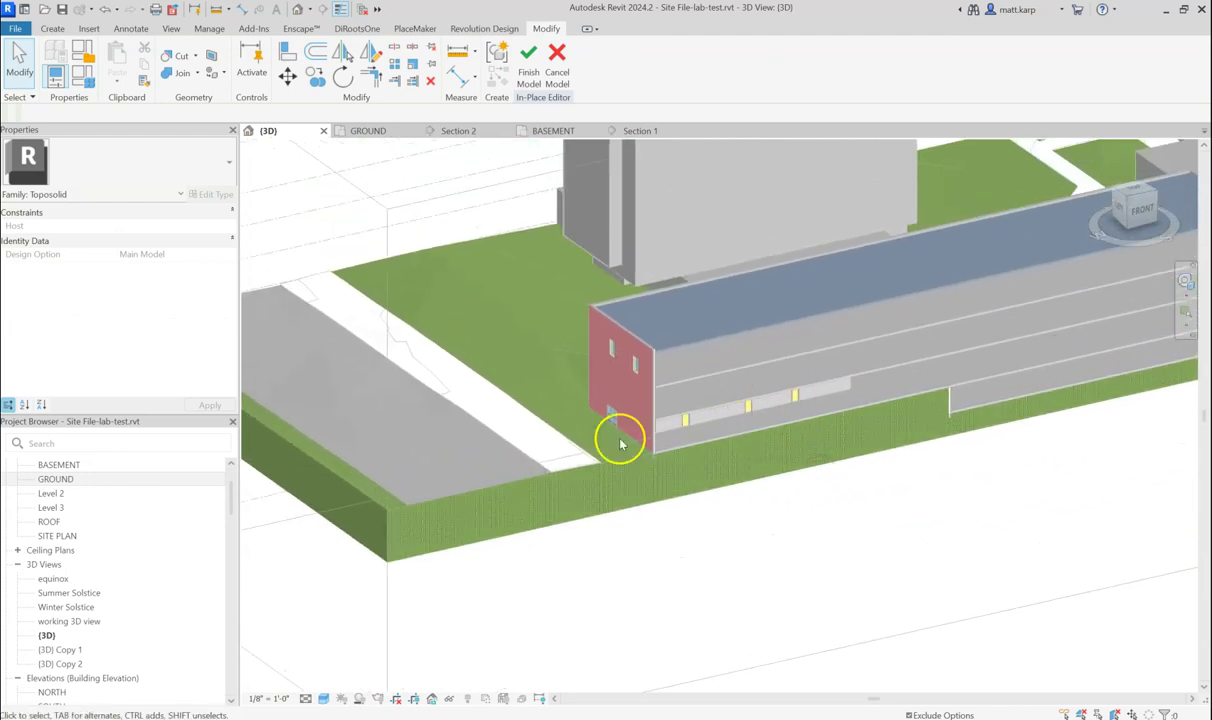